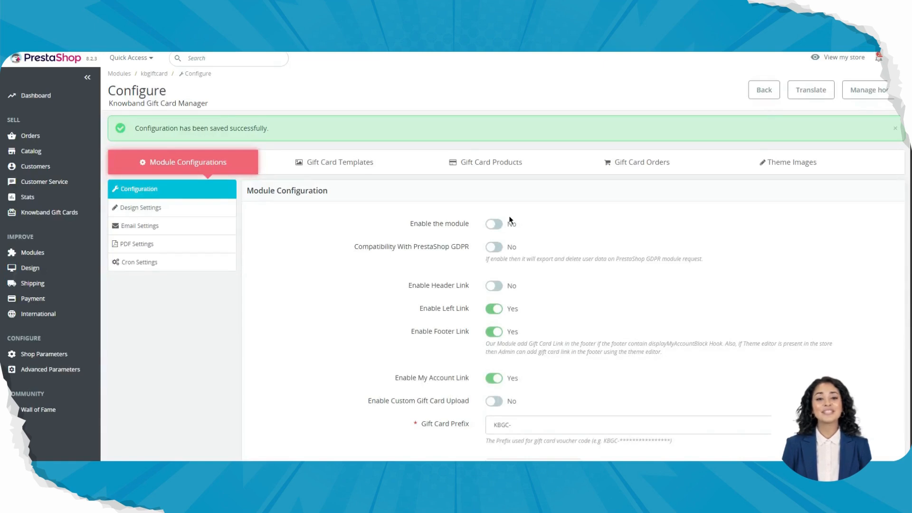
# - Enable the gift card module and save the configuration
pyautogui.scroll(-4, 524, 244)
pyautogui.scroll(3, 525, 245)
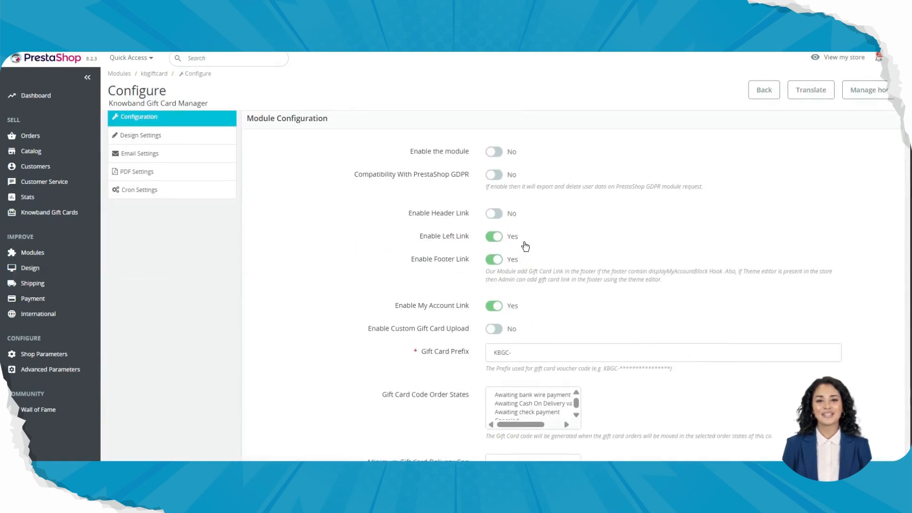
pyautogui.click(494, 153)
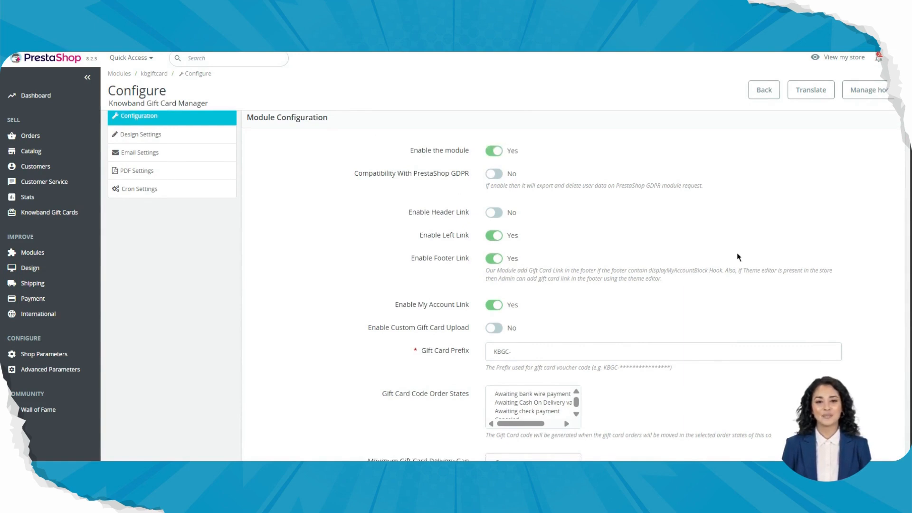
pyautogui.scroll(-3, 737, 252)
pyautogui.click(885, 415)
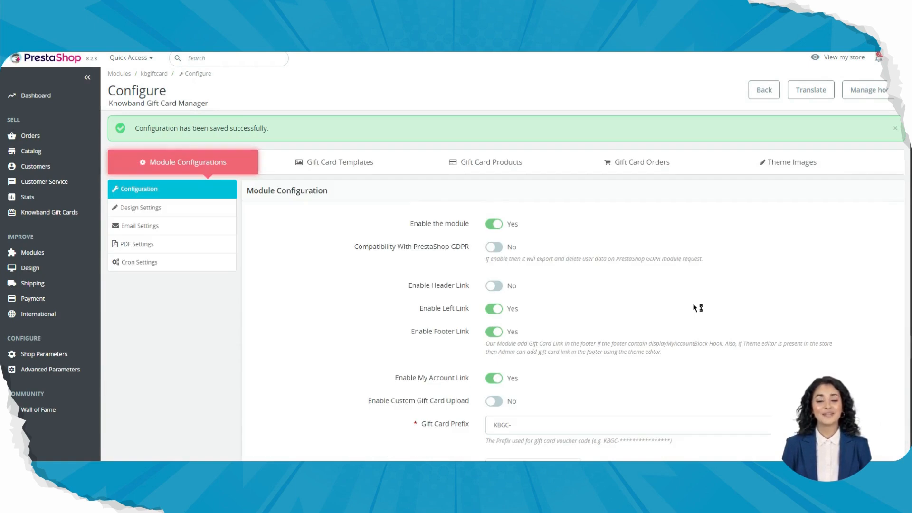
# - Turn on compatibility with PrestaShop GDPR and the header link, and save the module configuration
pyautogui.click(494, 247)
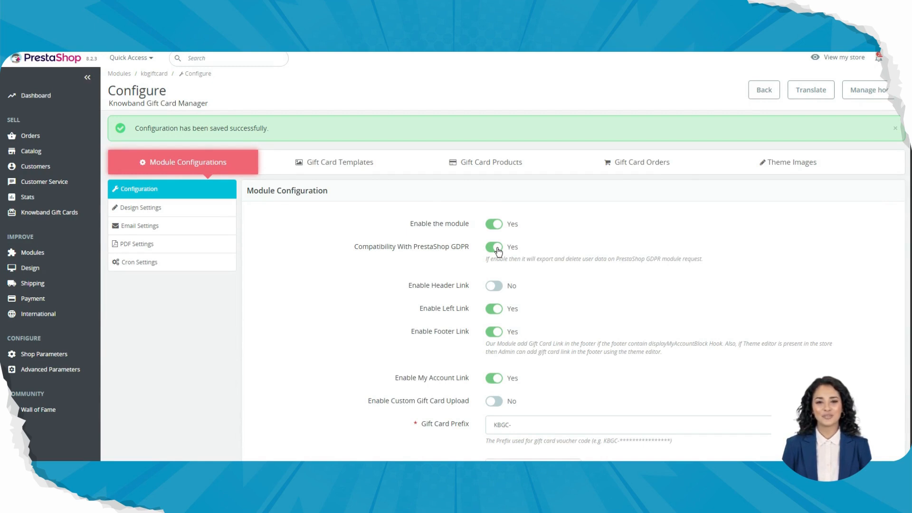
pyautogui.click(496, 289)
pyautogui.scroll(-4, 793, 309)
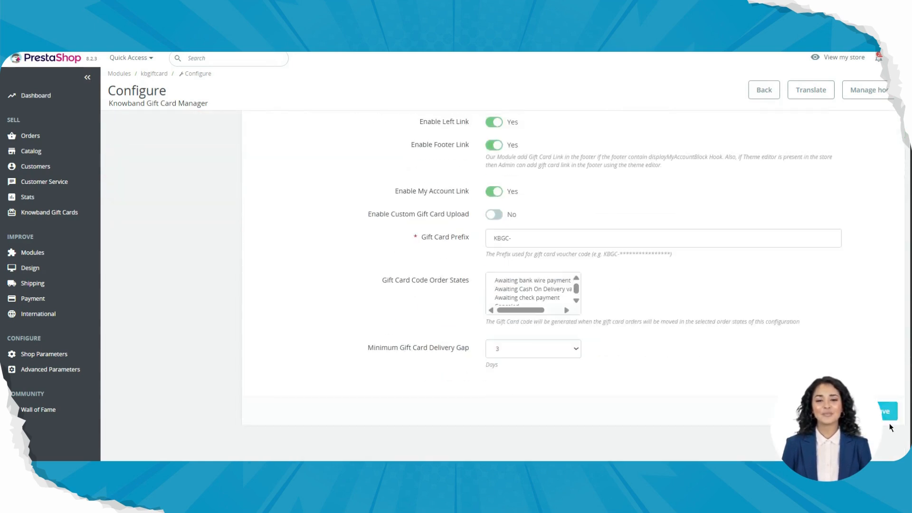
pyautogui.click(888, 410)
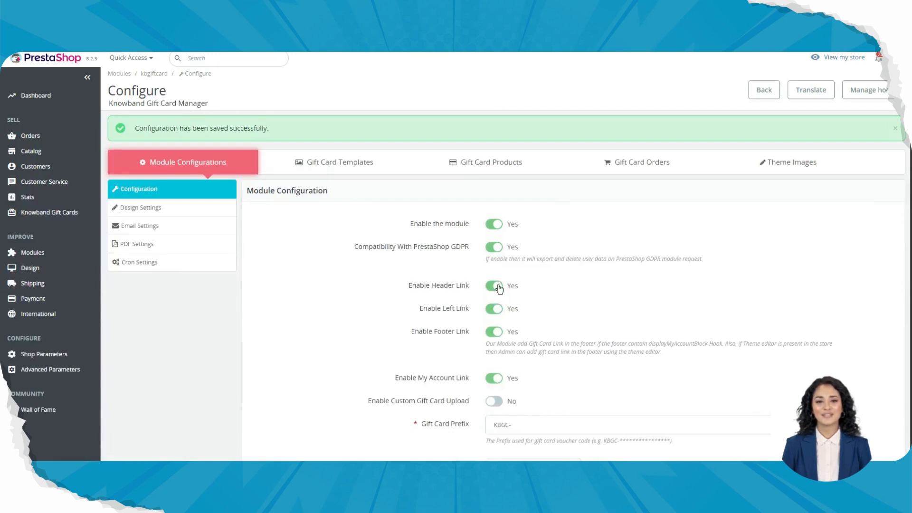
pyautogui.scroll(-4, 756, 306)
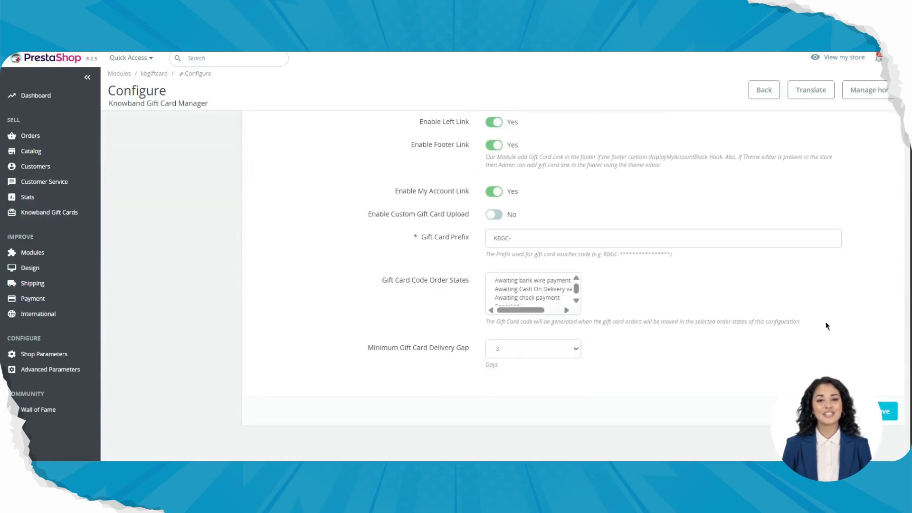
pyautogui.click(885, 416)
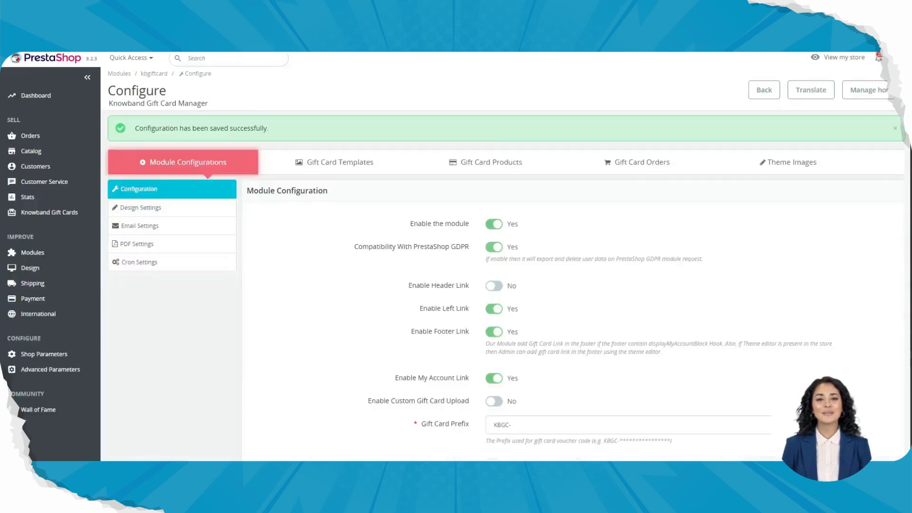
# - Enable the header link, disable the left link, and save the module configuration
pyautogui.scroll(-2, 540, 277)
pyautogui.moveTo(437, 215)
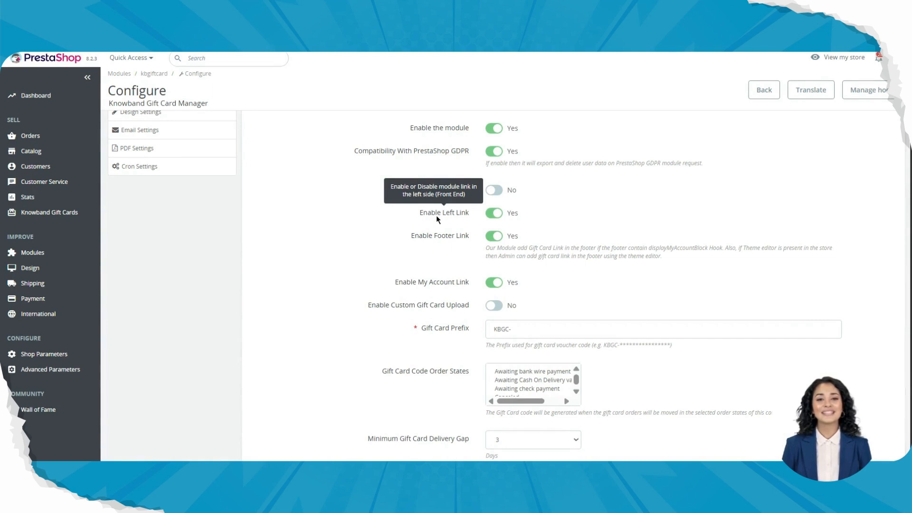
pyautogui.click(493, 195)
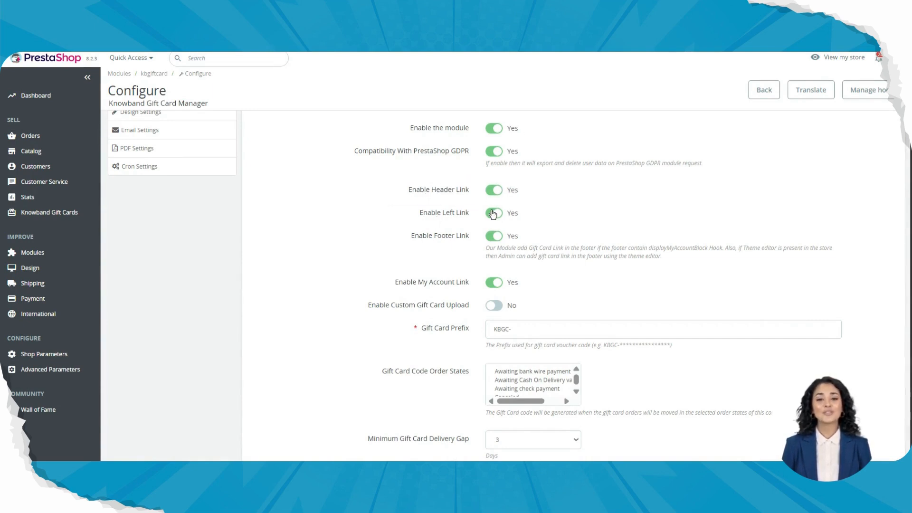
pyautogui.click(493, 214)
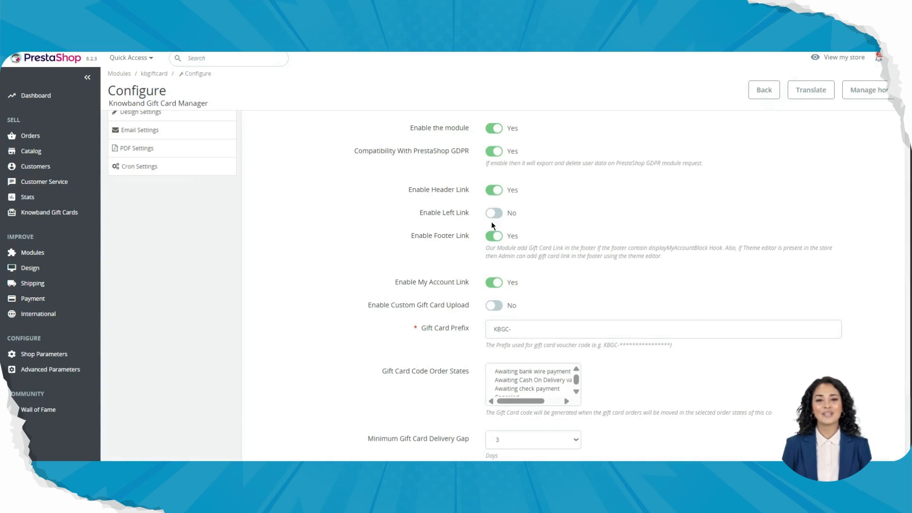
pyautogui.click(493, 214)
pyautogui.click(493, 214)
pyautogui.scroll(-2, 857, 320)
pyautogui.click(880, 411)
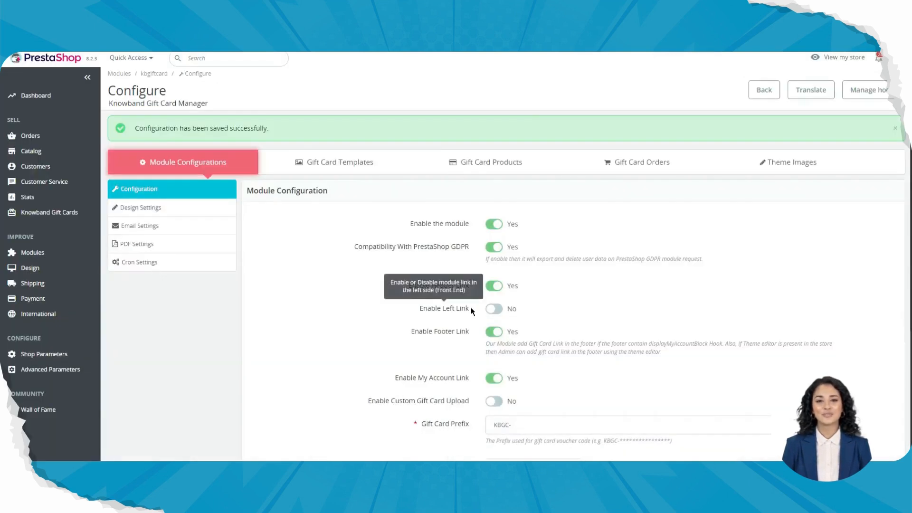
# - Disable the footer link for gift cards and save the module configuration
pyautogui.scroll(-2, 472, 307)
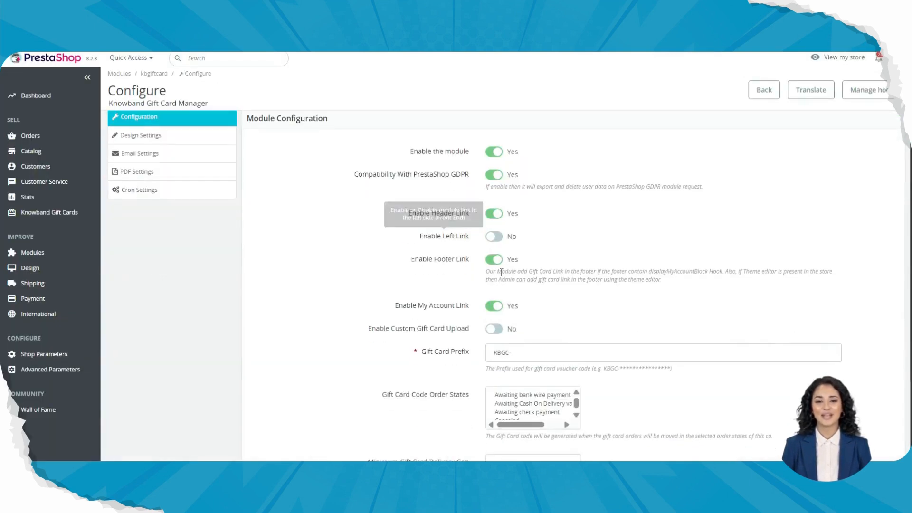
pyautogui.click(496, 259)
pyautogui.scroll(-2, 749, 300)
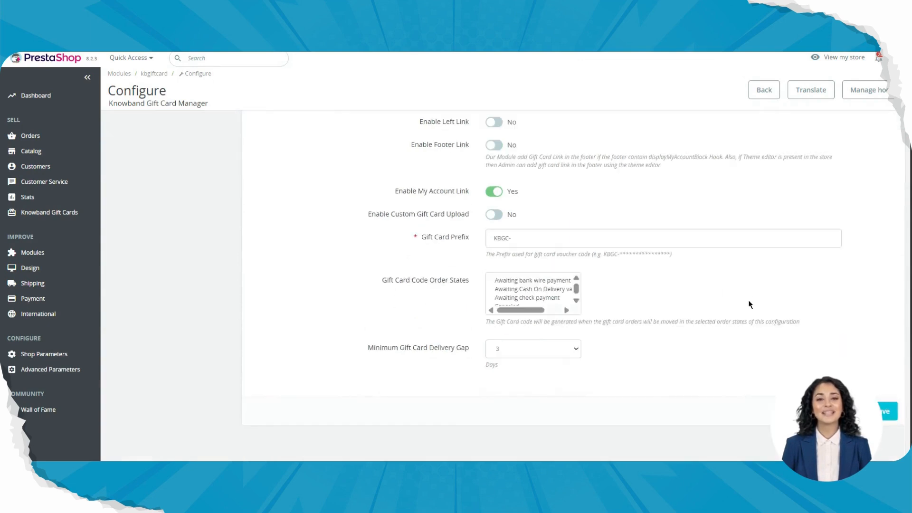
pyautogui.click(882, 409)
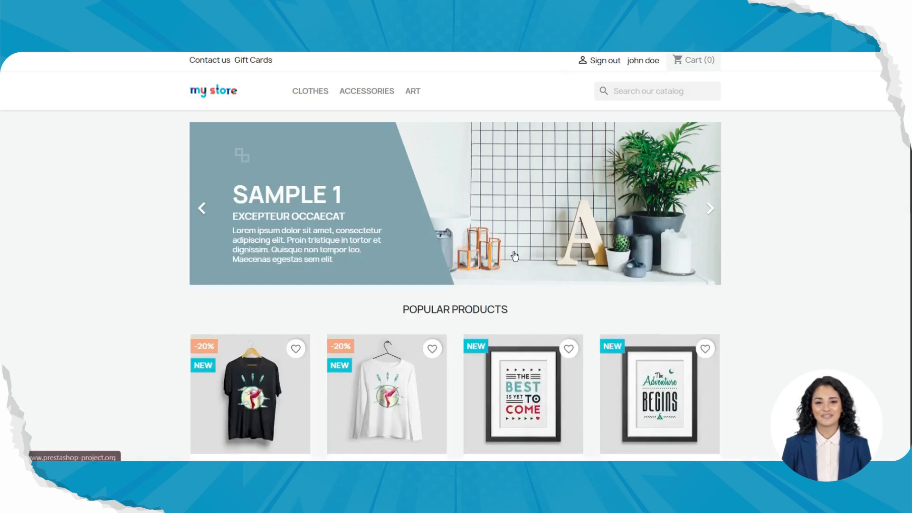
# - Check the storefront home page down to the footer for gift card links
pyautogui.scroll(-10, 515, 257)
pyautogui.scroll(-5, 515, 257)
pyautogui.scroll(-5, 497, 385)
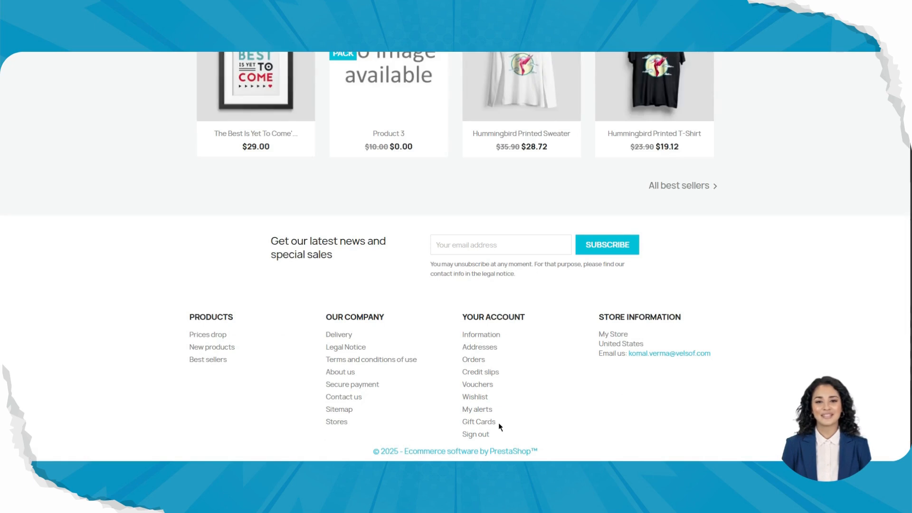
pyautogui.scroll(3, 517, 200)
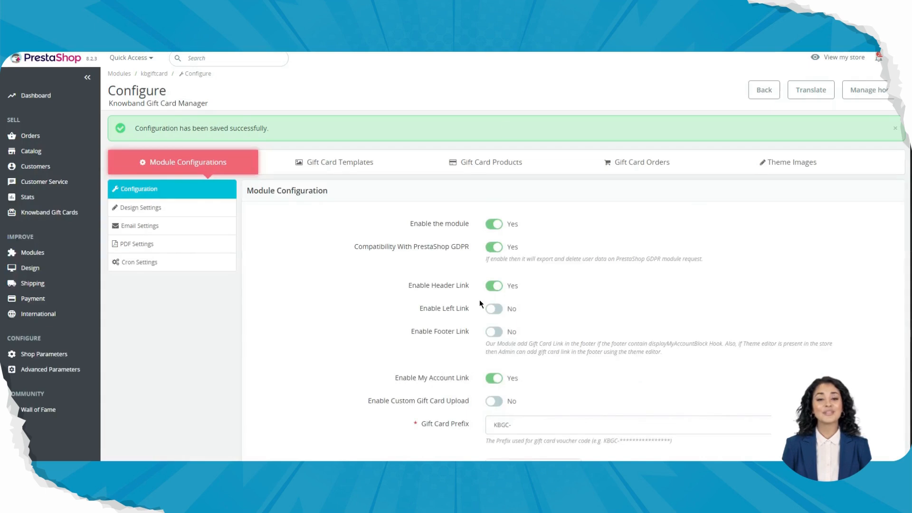
# - Turn off the My Account link in the module configuration
pyautogui.click(492, 378)
pyautogui.click(491, 380)
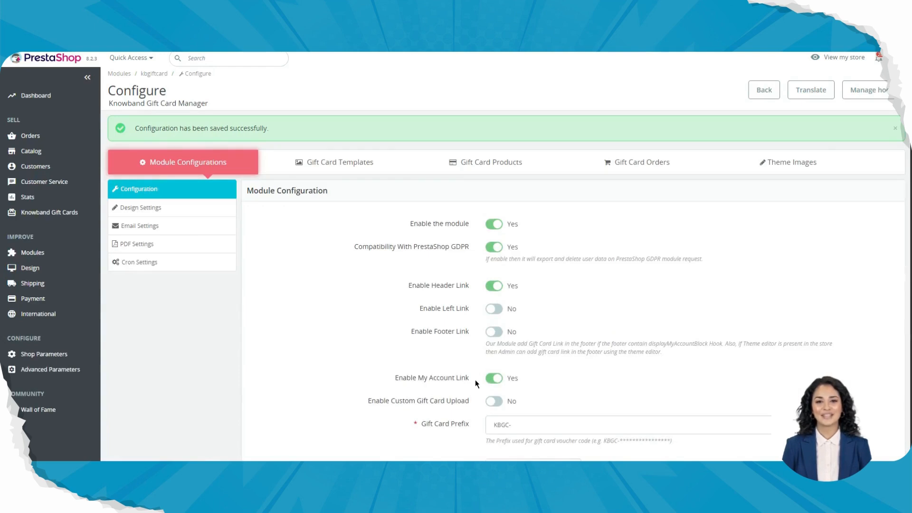
pyautogui.click(493, 380)
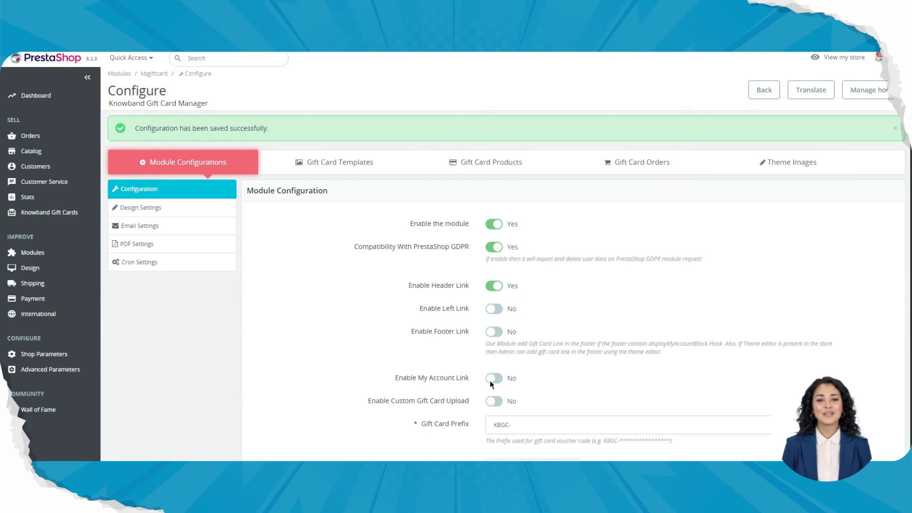
pyautogui.rightClick(490, 381)
pyautogui.moveTo(420, 383); pyautogui.dragTo(421, 386)
pyautogui.scroll(-2, 420, 386)
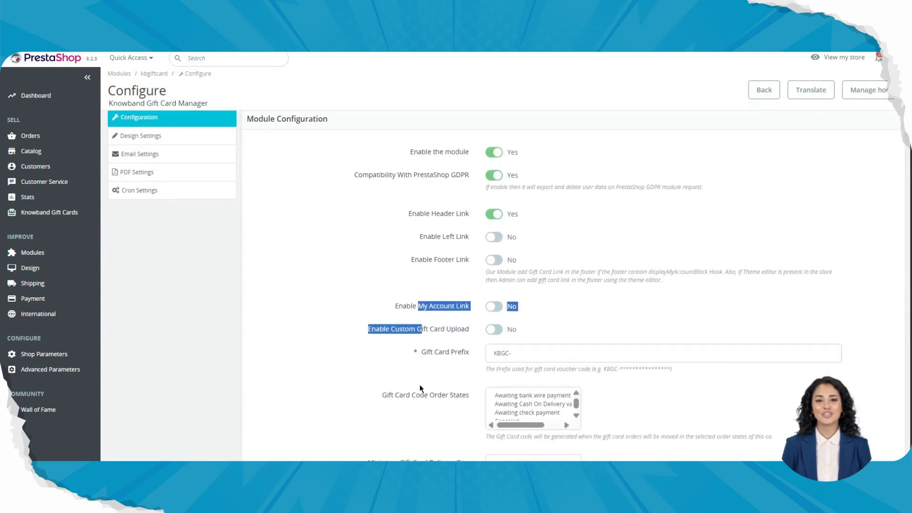
pyautogui.click(447, 336)
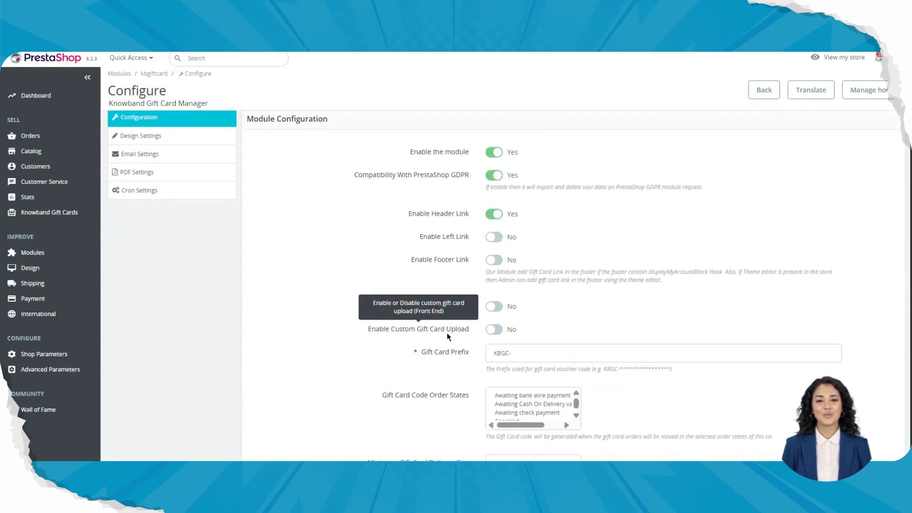
# - Enable custom gift card upload and the My Account link, and save the module configuration
pyautogui.click(494, 329)
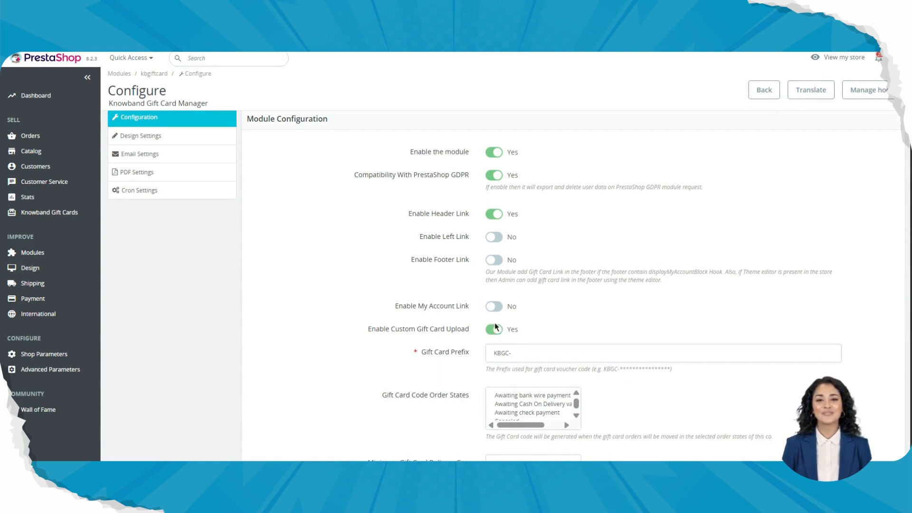
pyautogui.click(490, 308)
pyautogui.scroll(-2, 731, 306)
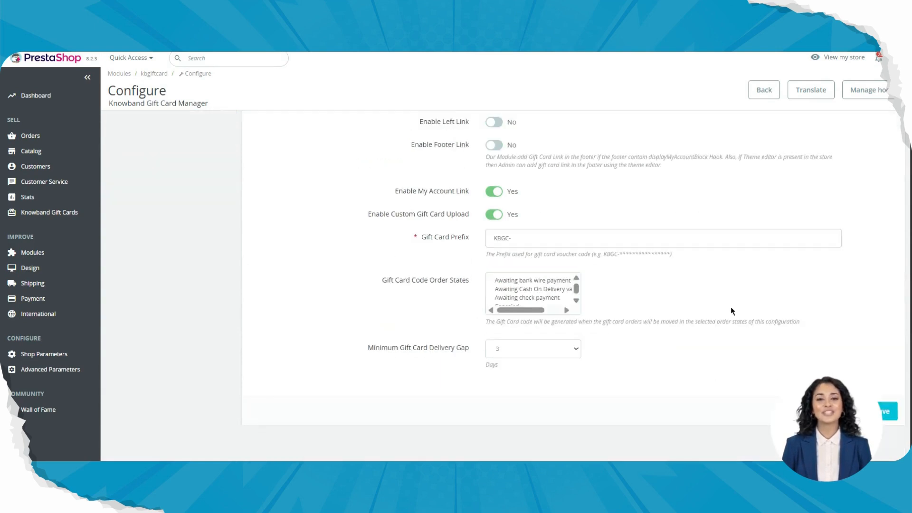
pyautogui.click(885, 411)
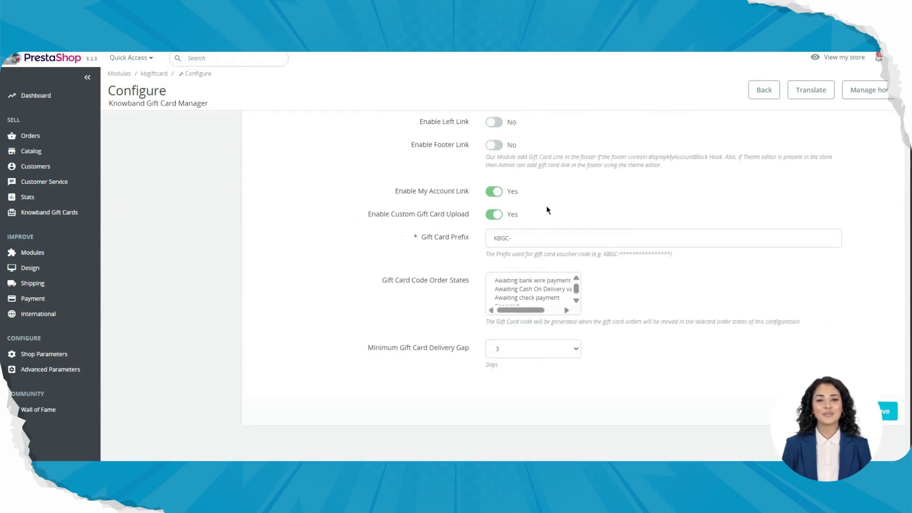
# - Replace the gift card prefix with "kjhygt" and save the module configuration
pyautogui.moveTo(443, 238)
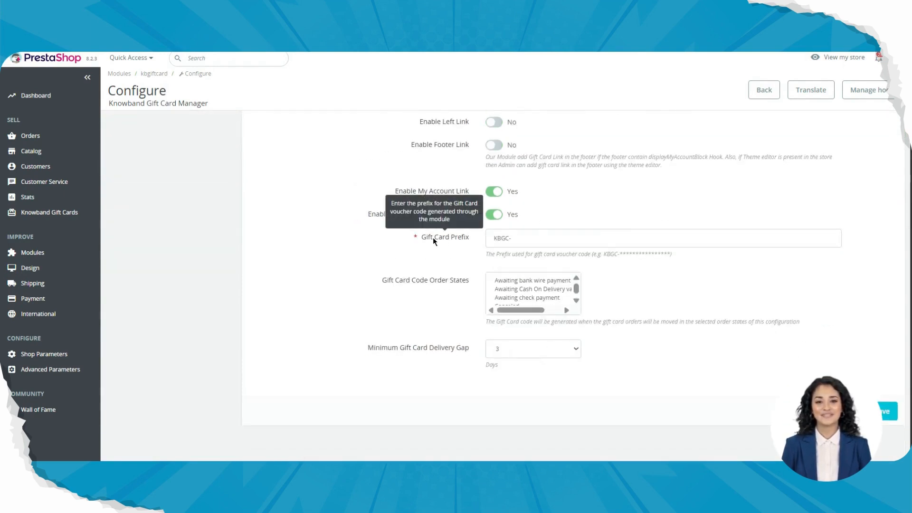
pyautogui.click(515, 246)
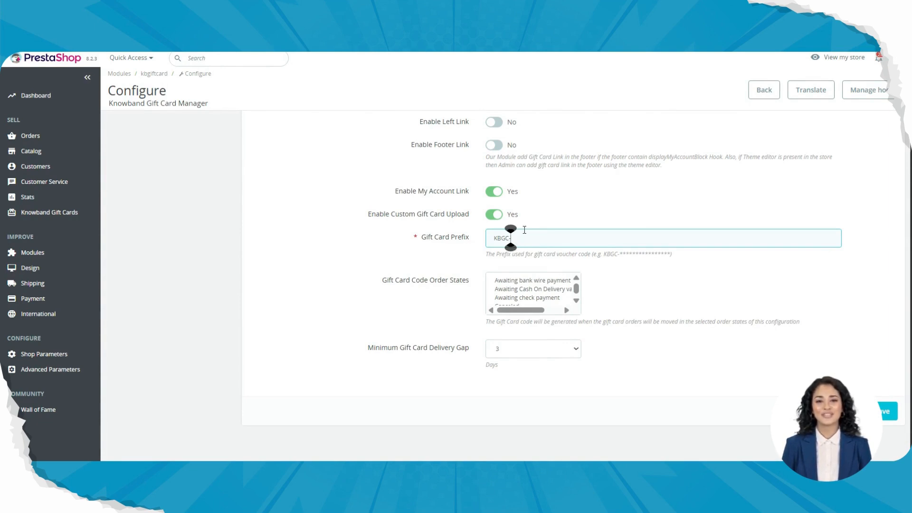
pyautogui.moveTo(523, 240); pyautogui.dragTo(487, 239)
pyautogui.write('kjhygt')
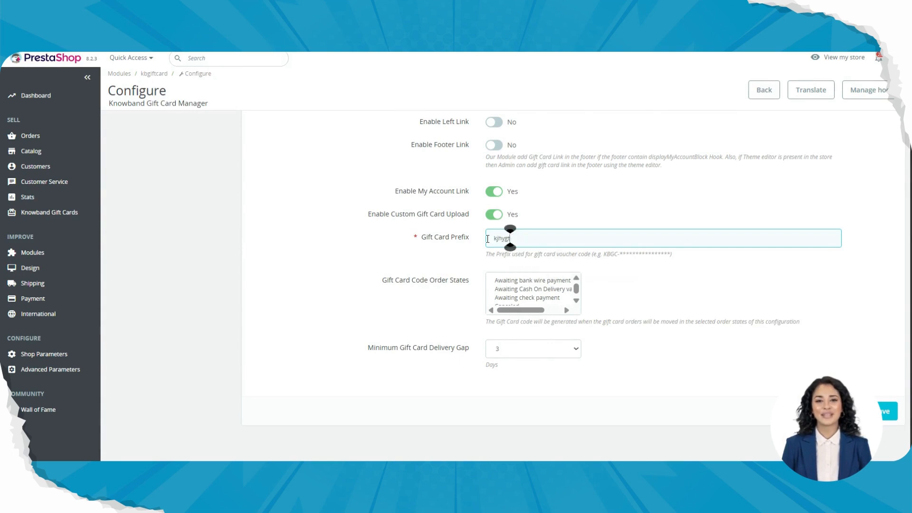
pyautogui.click(882, 411)
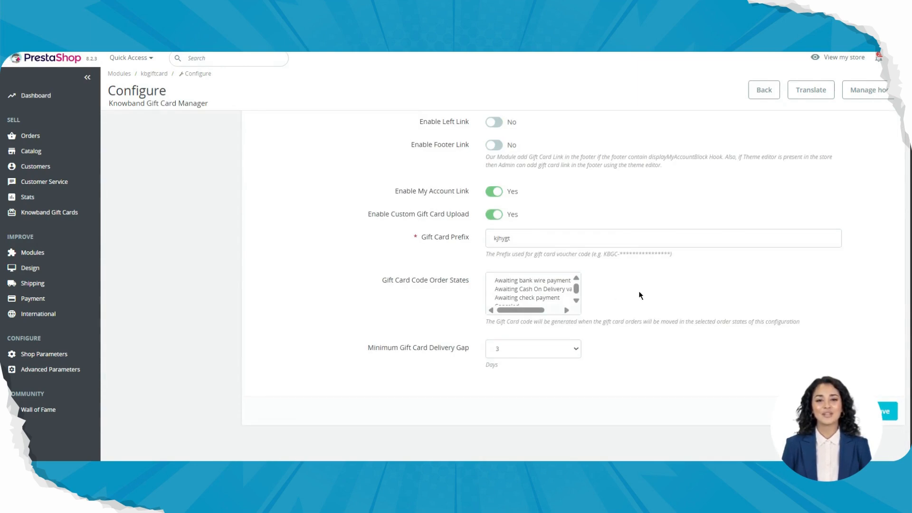
# - Examine the order states that can trigger gift card code generation
pyautogui.moveTo(400, 286)
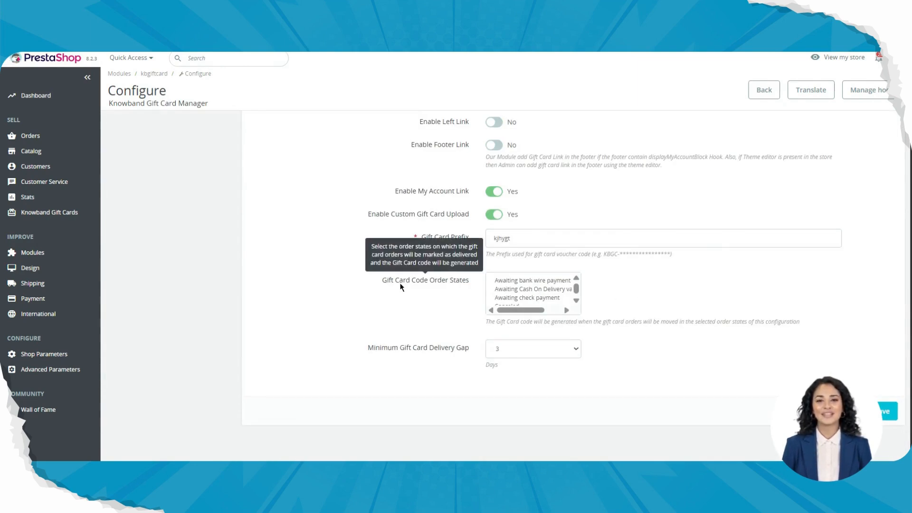
pyautogui.scroll(-4, 555, 298)
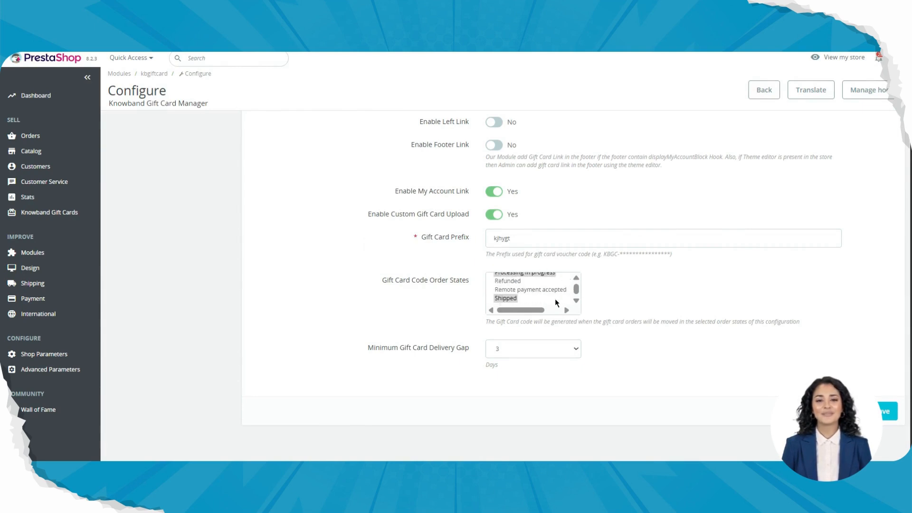
pyautogui.scroll(2, 555, 298)
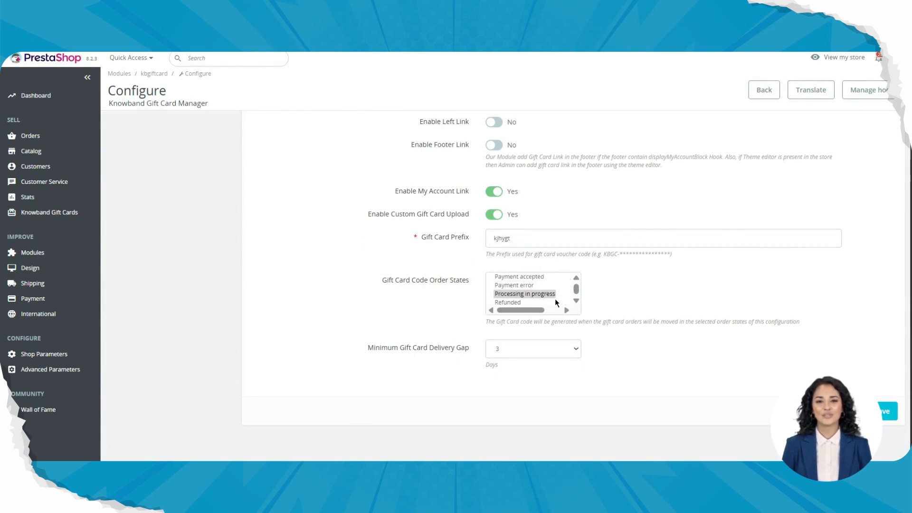
pyautogui.scroll(4, 515, 289)
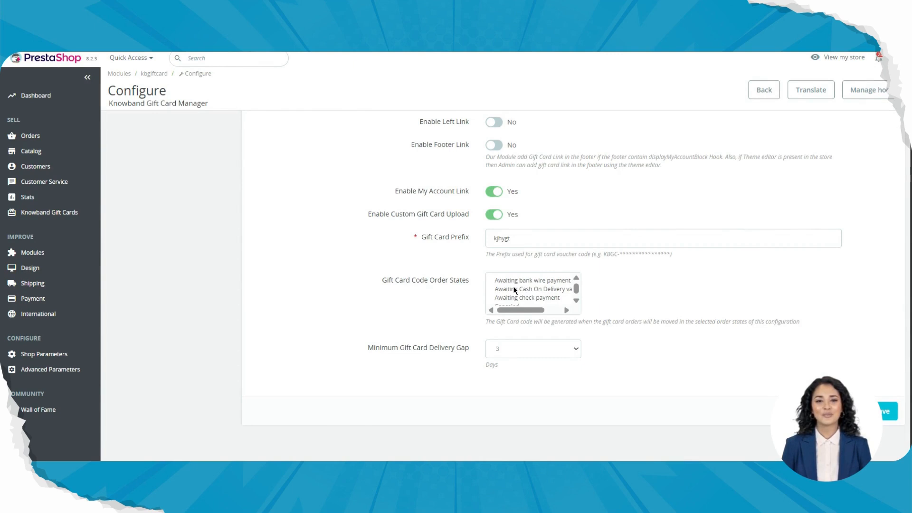
pyautogui.scroll(-2, 525, 293)
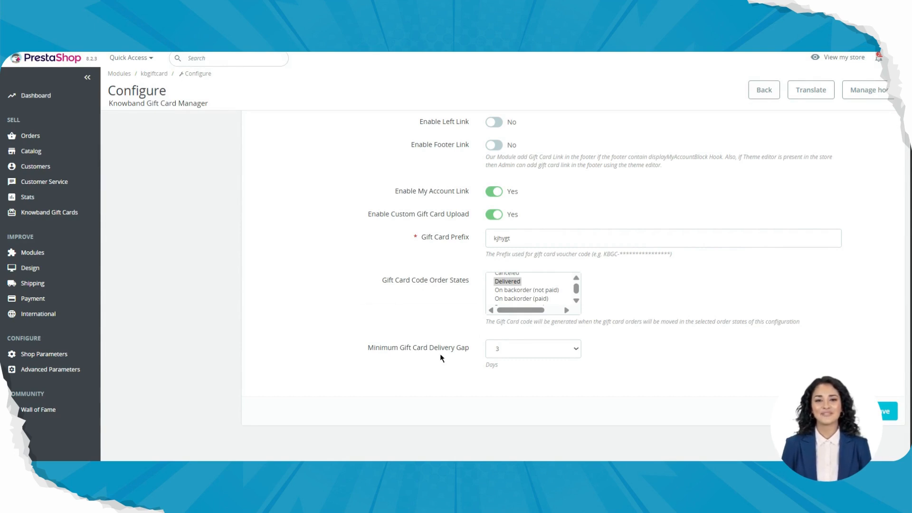
# - Set the minimum gift card delivery gap to 0 days
pyautogui.click(538, 355)
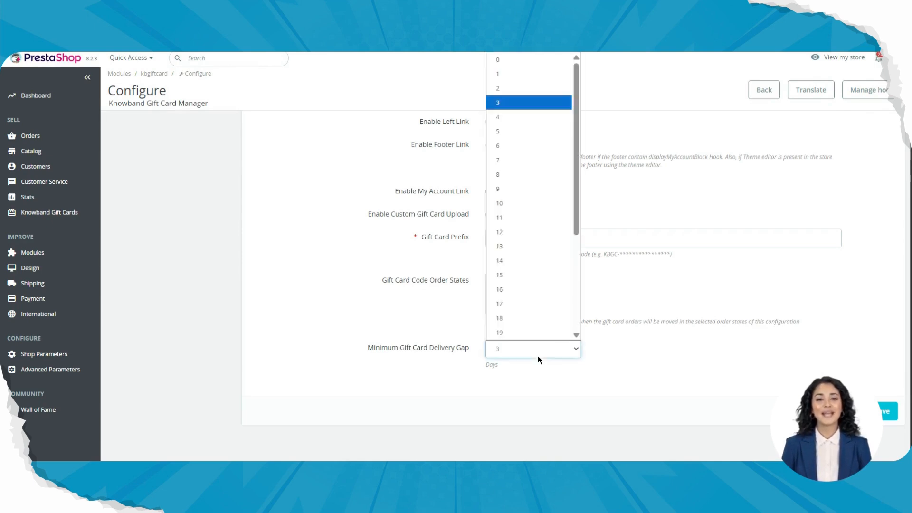
pyautogui.click(526, 60)
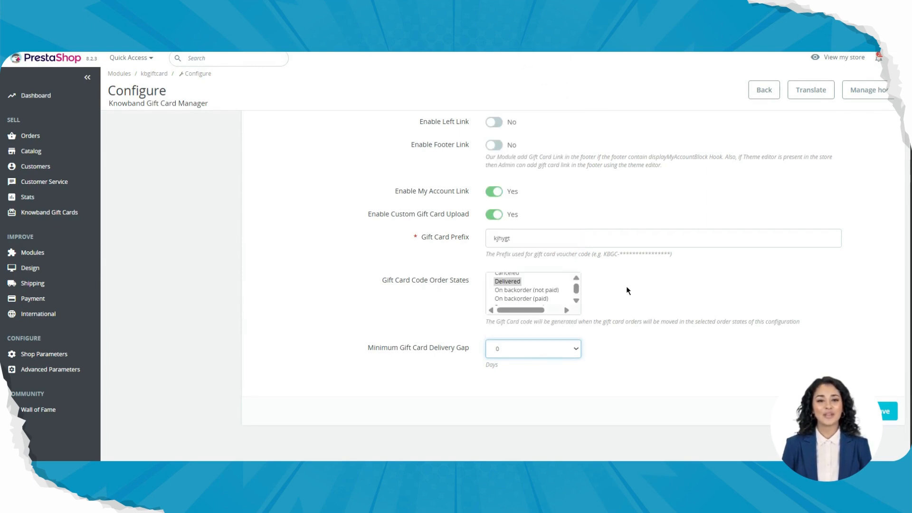
# - Try a minimum gift card delivery gap of 2 days, restore it to 0 days and save the module configuration
pyautogui.click(551, 347)
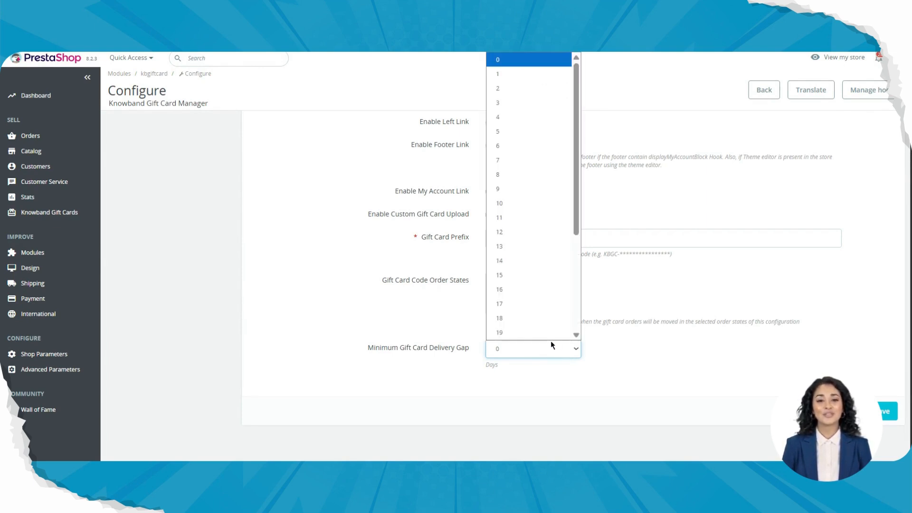
pyautogui.click(500, 89)
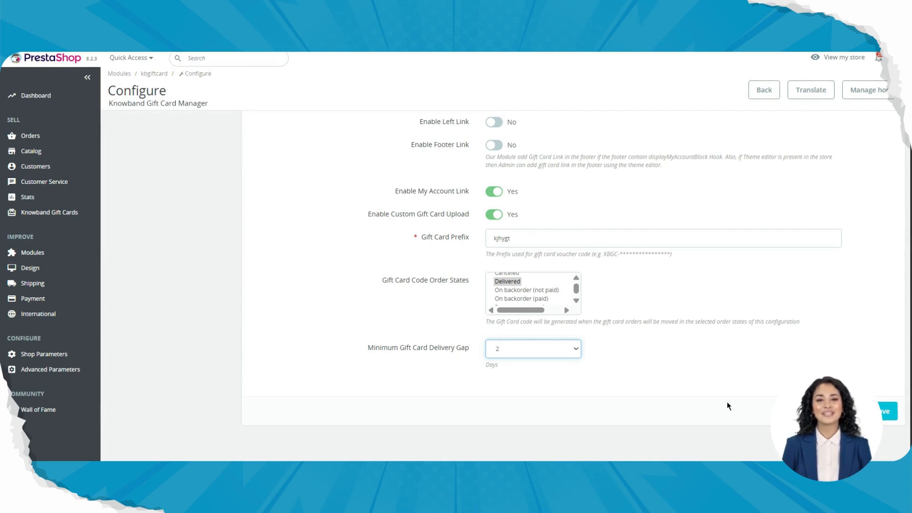
pyautogui.click(530, 350)
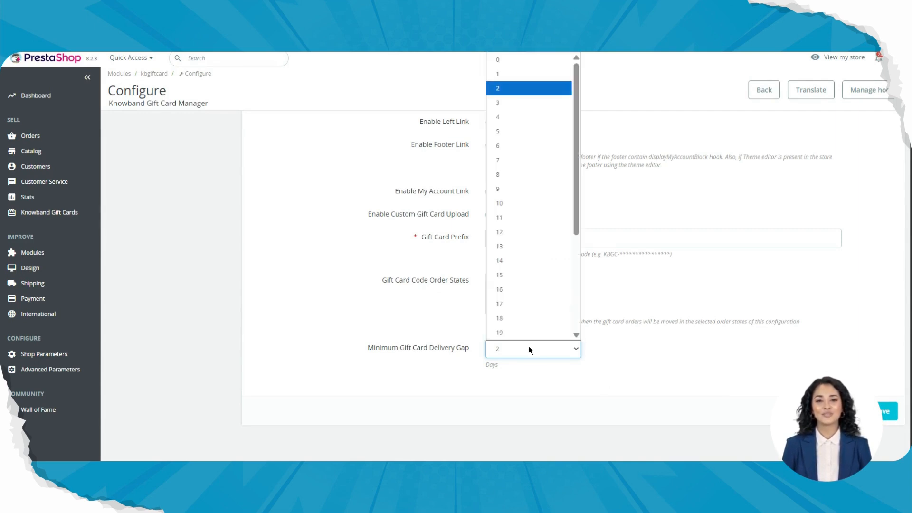
pyautogui.click(523, 59)
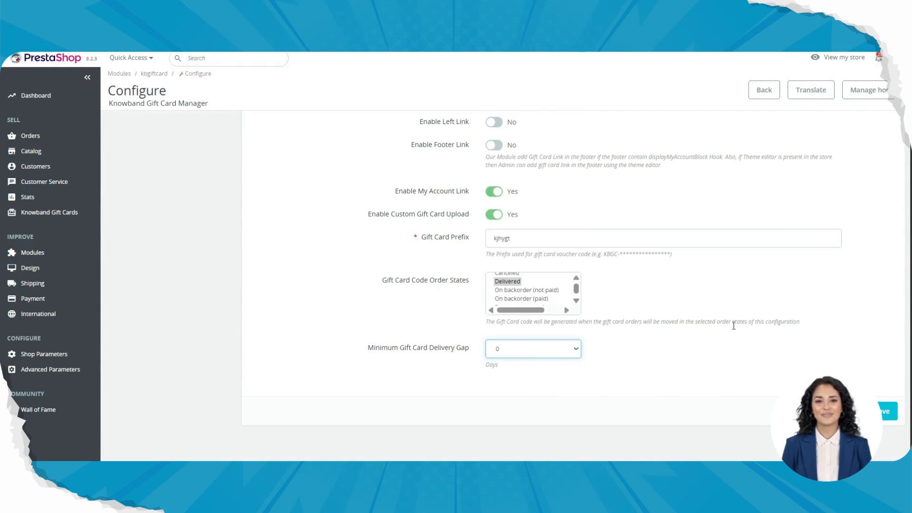
pyautogui.click(883, 410)
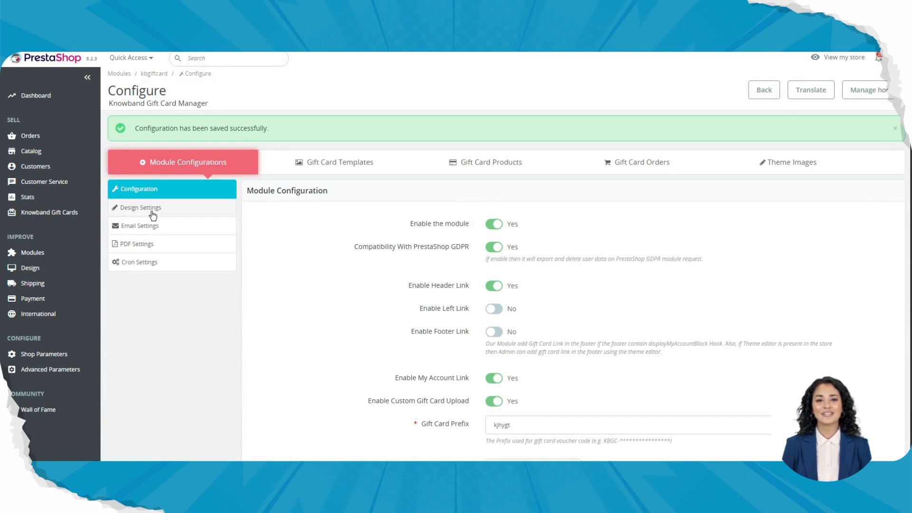
# - In the design settings, try New Year Theme and switch the gift card theme to Christmas Theme
pyautogui.click(127, 209)
pyautogui.click(544, 230)
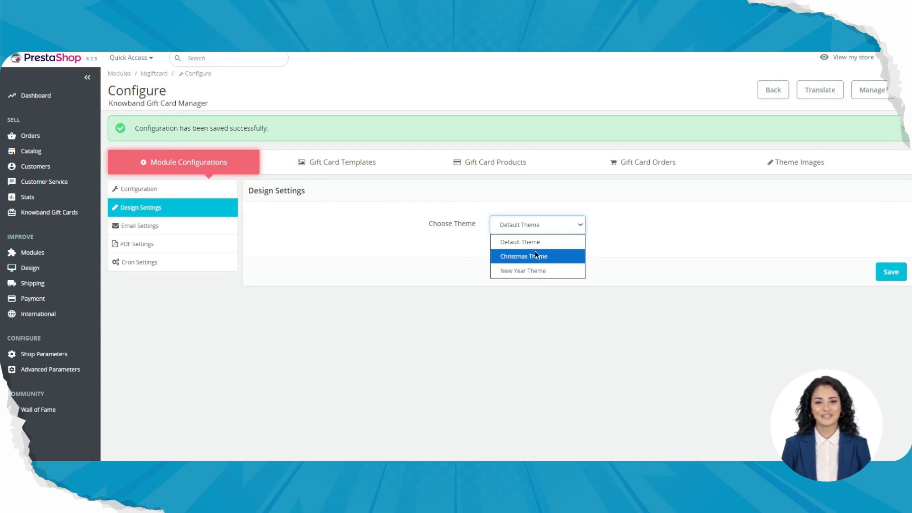
pyautogui.click(537, 271)
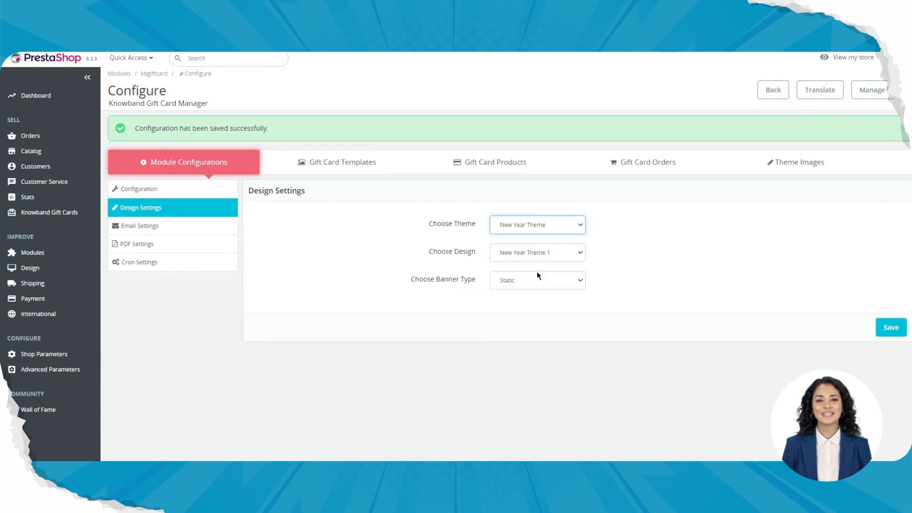
pyautogui.click(523, 231)
pyautogui.click(522, 262)
# - Try the Christmas Theme 1 and Christmas Theme 2 designs and select Christmas Theme 3
pyautogui.click(508, 254)
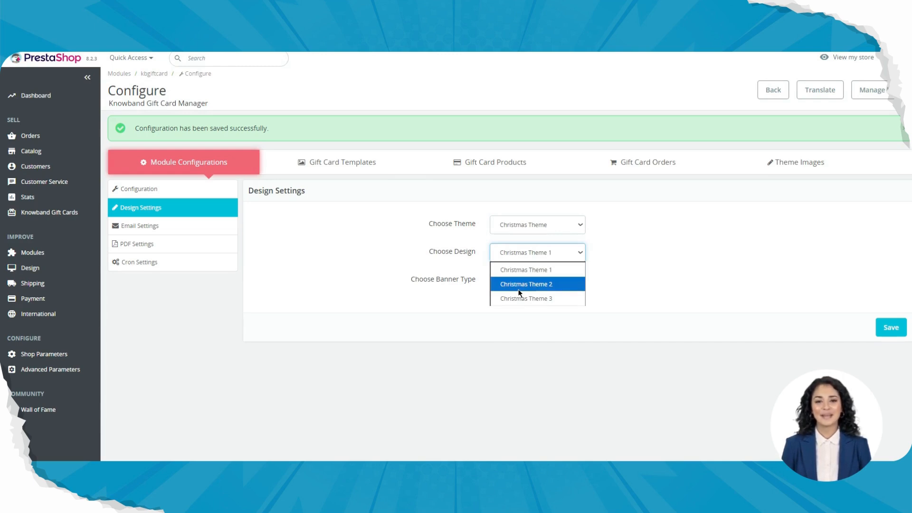
pyautogui.click(546, 272)
pyautogui.click(555, 252)
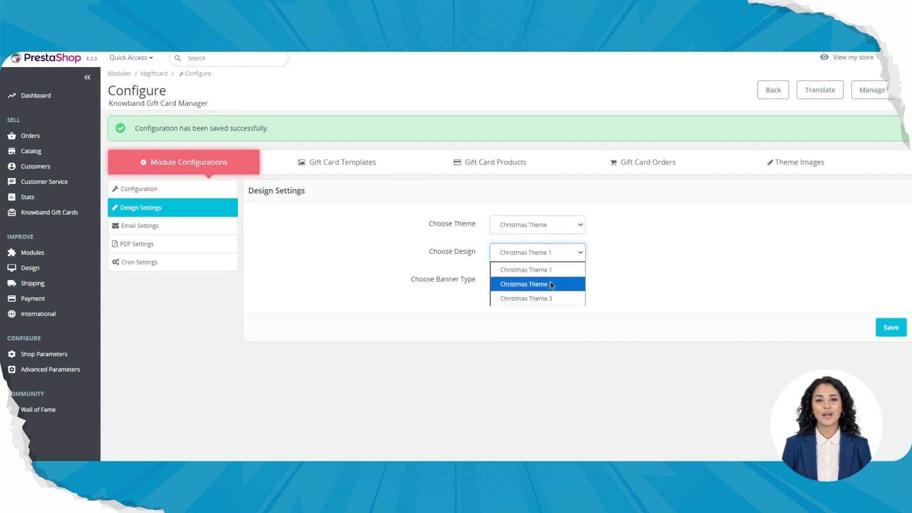
pyautogui.click(550, 285)
pyautogui.click(540, 259)
pyautogui.click(537, 296)
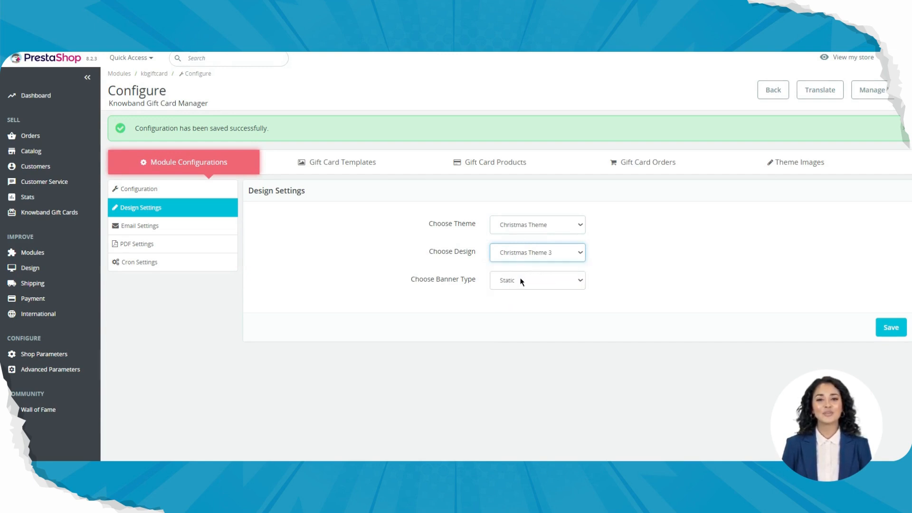
# - Save the design settings with the static banner and open the gift cards page from the storefront customer account
pyautogui.moveTo(420, 283); pyautogui.dragTo(477, 285)
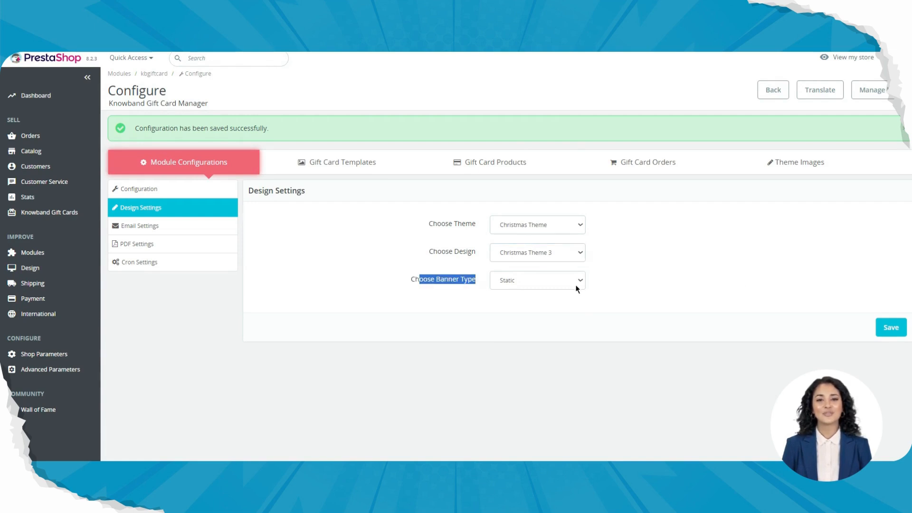
pyautogui.click(889, 333)
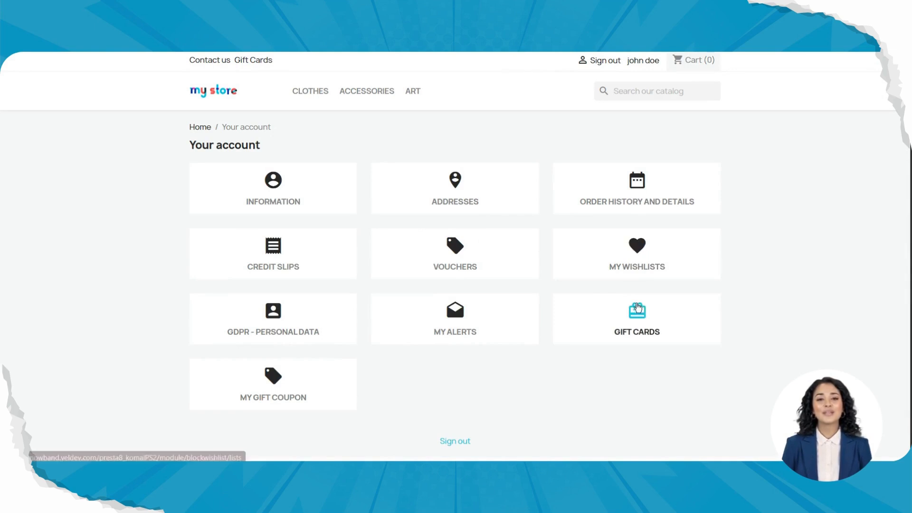
pyautogui.click(640, 309)
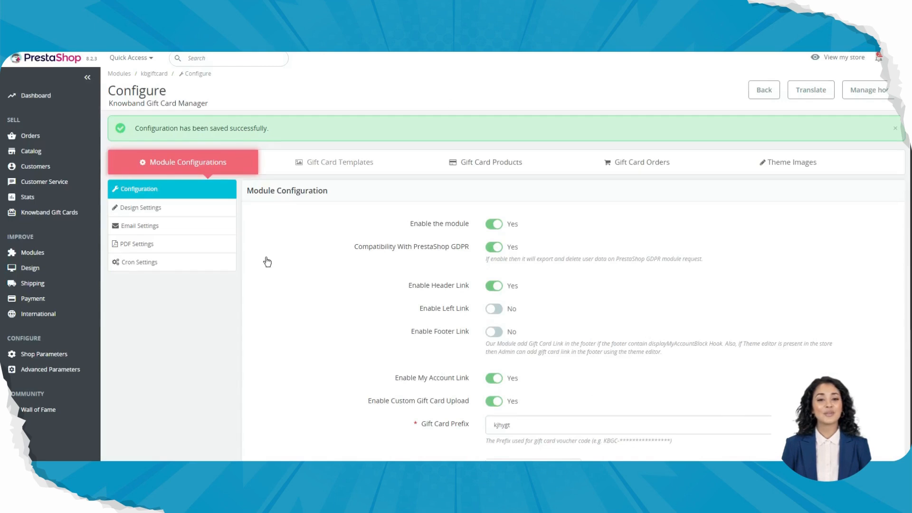
# - Change the gift card theme to Default Theme and save the design settings
pyautogui.click(156, 210)
pyautogui.click(511, 228)
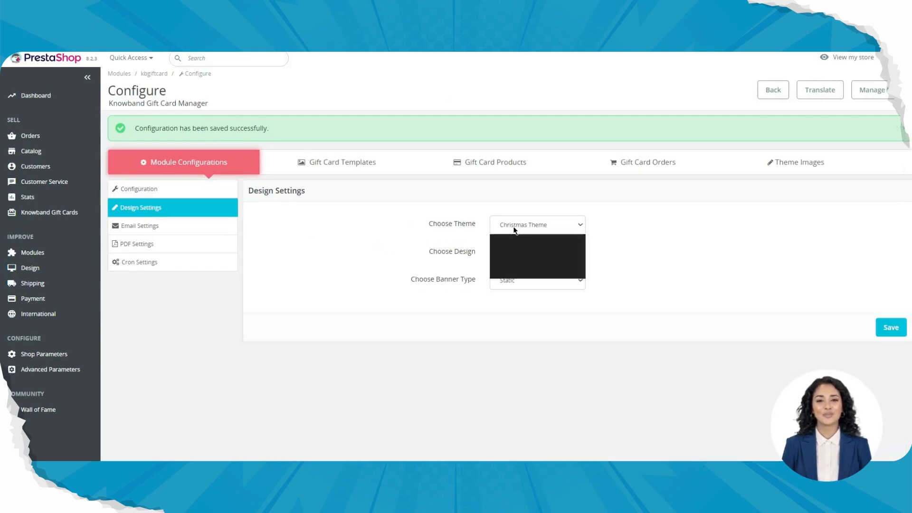
pyautogui.click(516, 254)
pyautogui.click(513, 232)
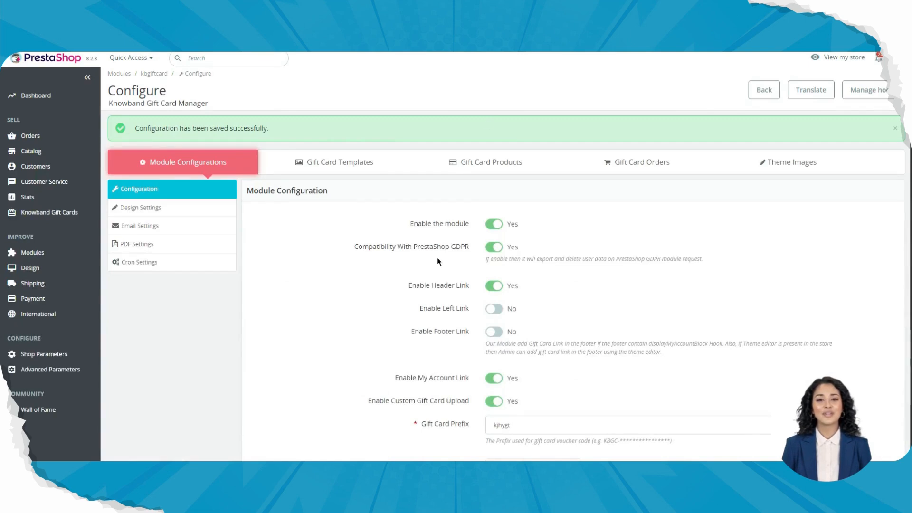
# - Set the gift card theme to Christmas Theme with the Christmas Theme 1 design and save the design settings
pyautogui.click(148, 207)
pyautogui.click(539, 232)
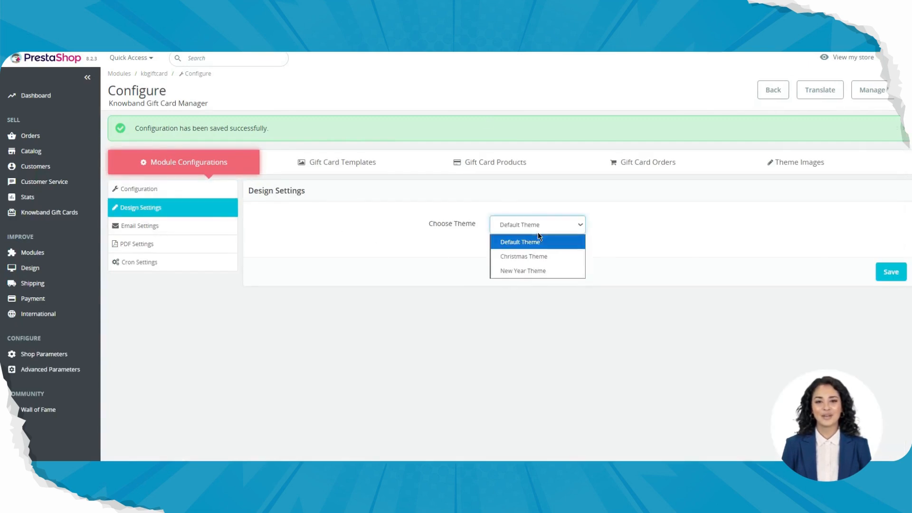
pyautogui.click(529, 256)
pyautogui.click(528, 256)
pyautogui.click(522, 270)
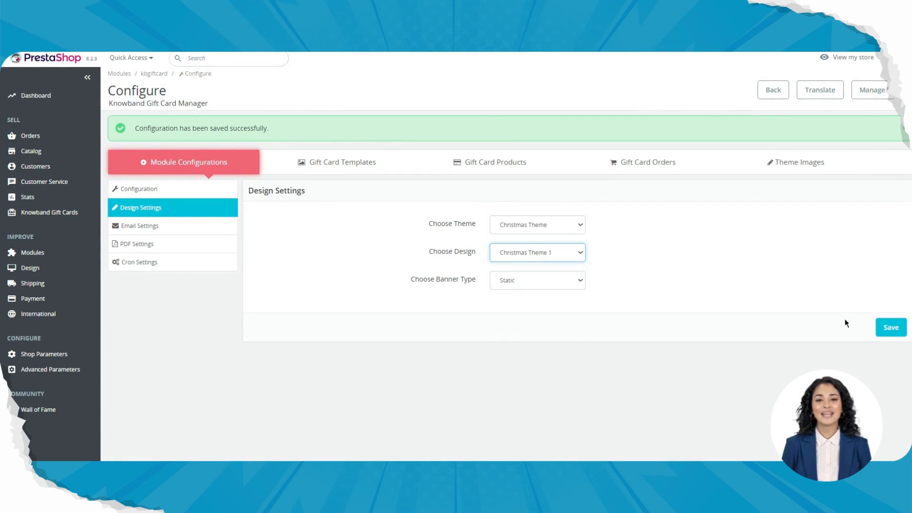
pyautogui.click(891, 327)
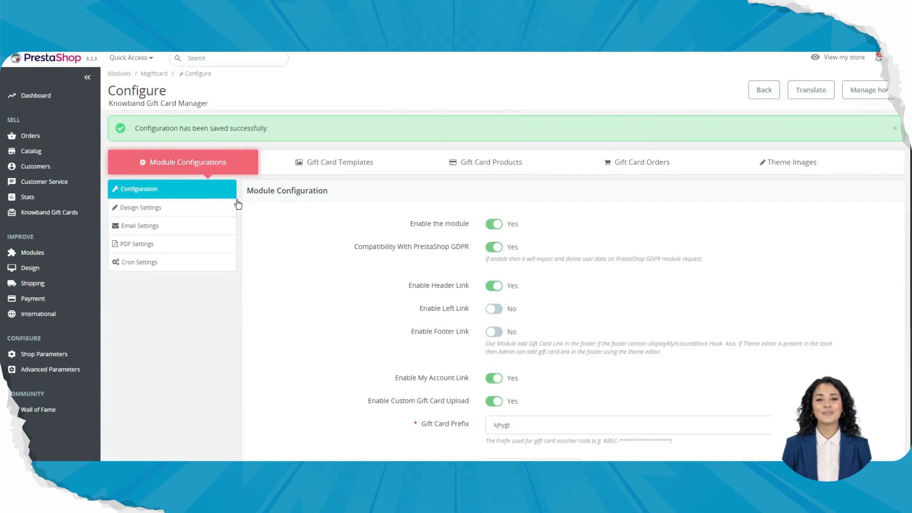
# - Change the gift card design to Christmas Theme 2 and save the design settings
pyautogui.click(223, 208)
pyautogui.click(532, 252)
pyautogui.click(523, 286)
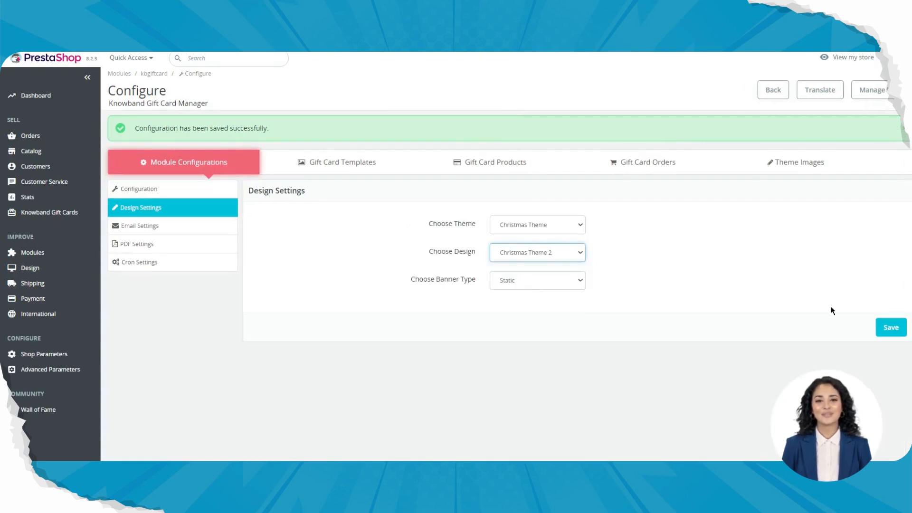
pyautogui.click(890, 328)
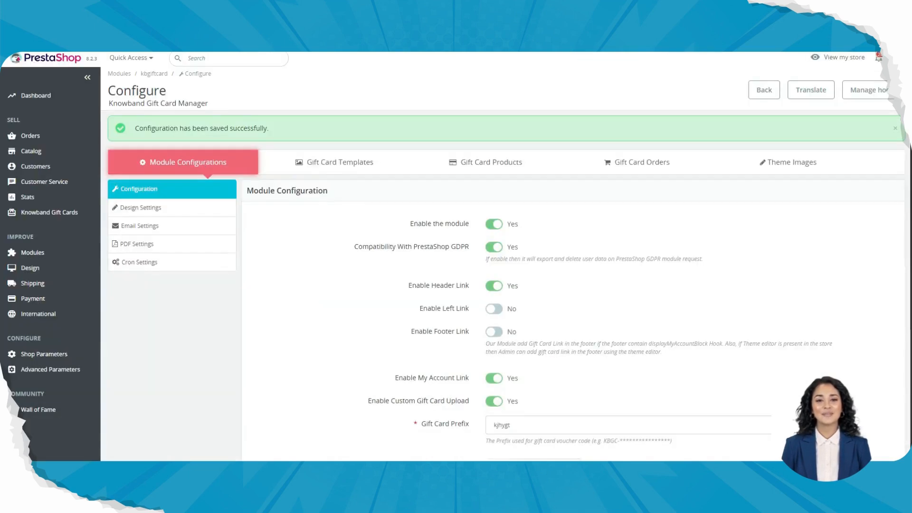
# - Save Christmas Theme 3 as the gift card design and check it on the storefront gift cards page
pyautogui.click(183, 212)
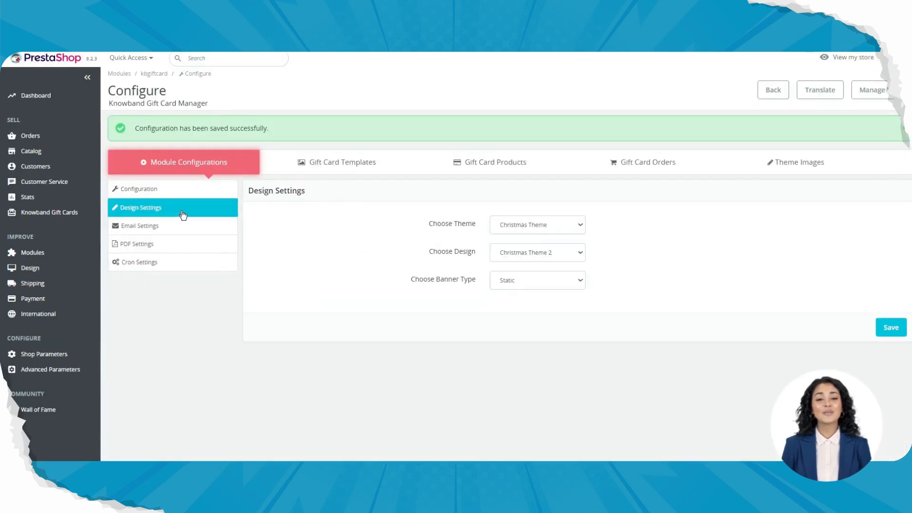
pyautogui.click(522, 256)
pyautogui.click(522, 298)
pyautogui.click(897, 335)
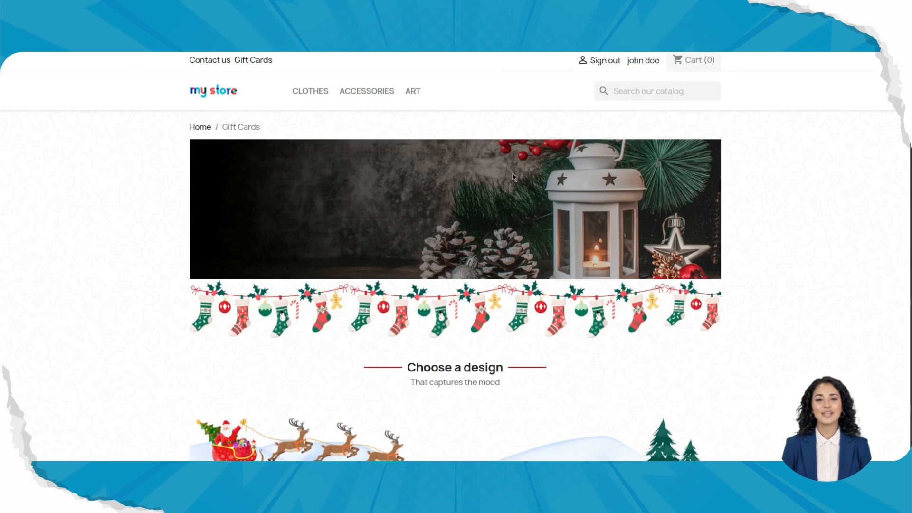
pyautogui.scroll(-5, 513, 177)
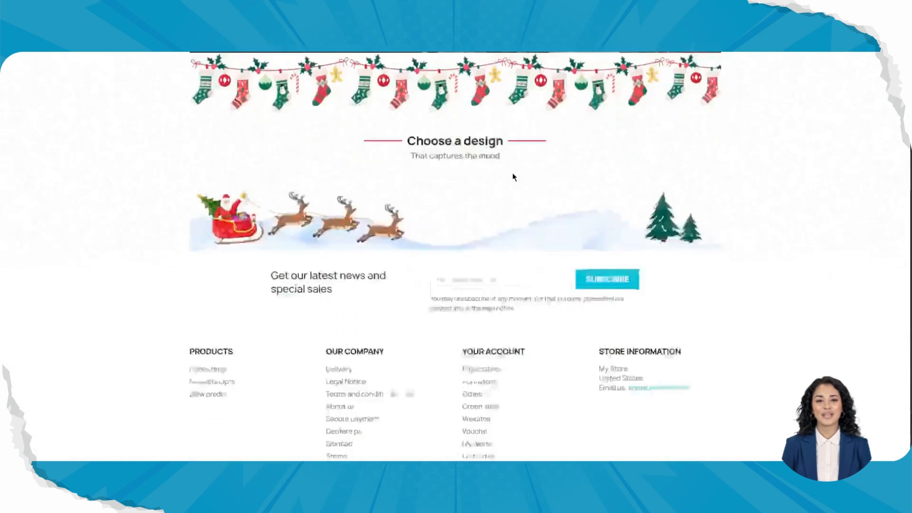
pyautogui.scroll(1, 513, 176)
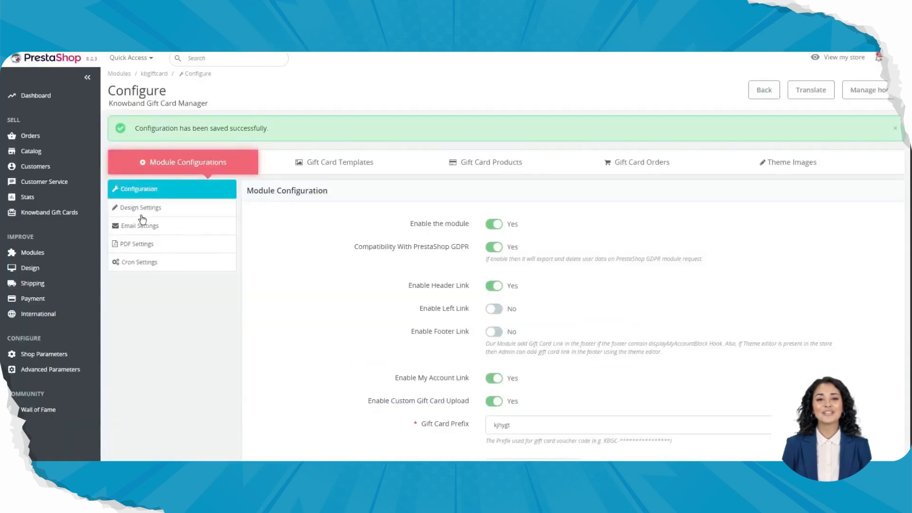
# - Switch the gift card theme to New Year Theme, save it and check the storefront gift cards page
pyautogui.click(141, 207)
pyautogui.click(563, 249)
pyautogui.click(537, 230)
pyautogui.click(518, 268)
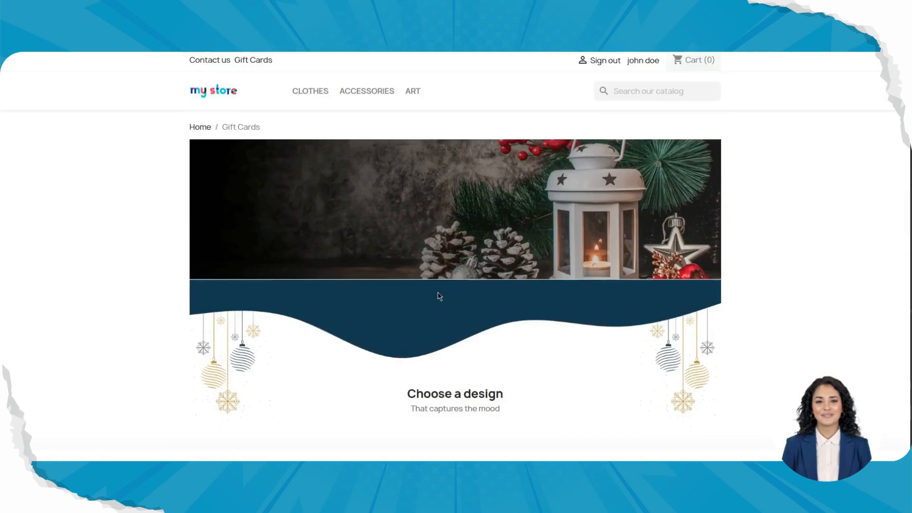
pyautogui.scroll(-3, 437, 292)
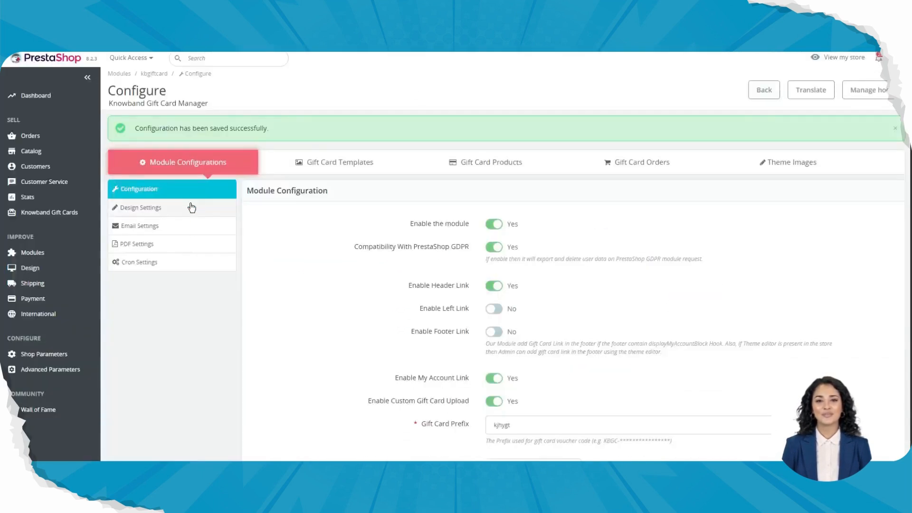
# - Save New Year Theme 3 as the gift card design and check it on the storefront gift cards page
pyautogui.click(190, 208)
pyautogui.click(514, 254)
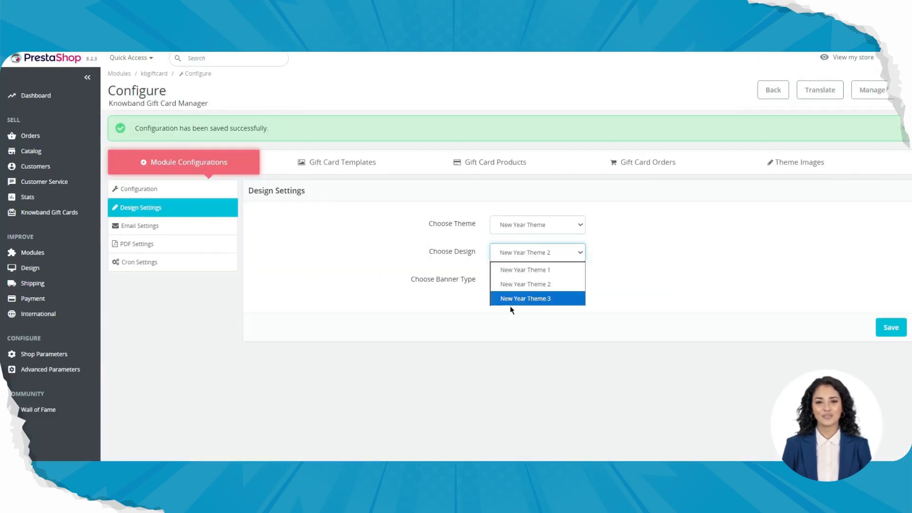
pyautogui.click(511, 302)
pyautogui.click(891, 327)
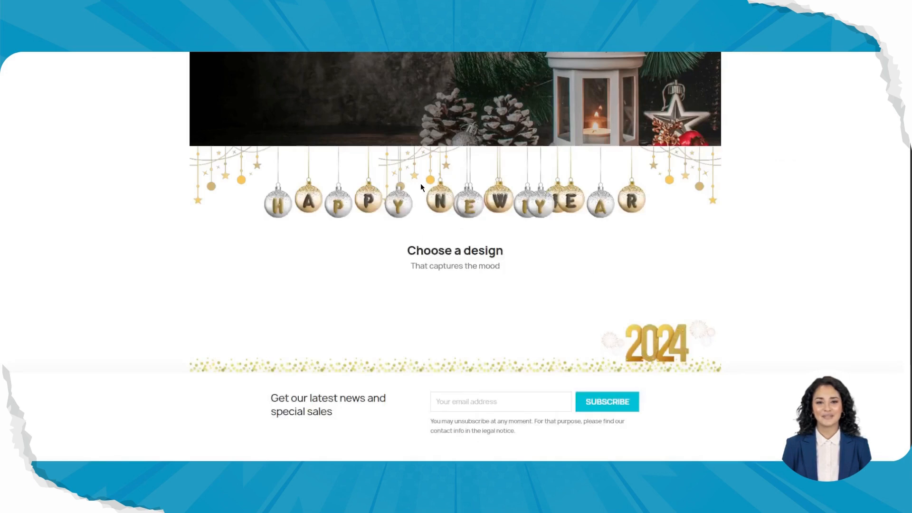
pyautogui.scroll(3, 421, 187)
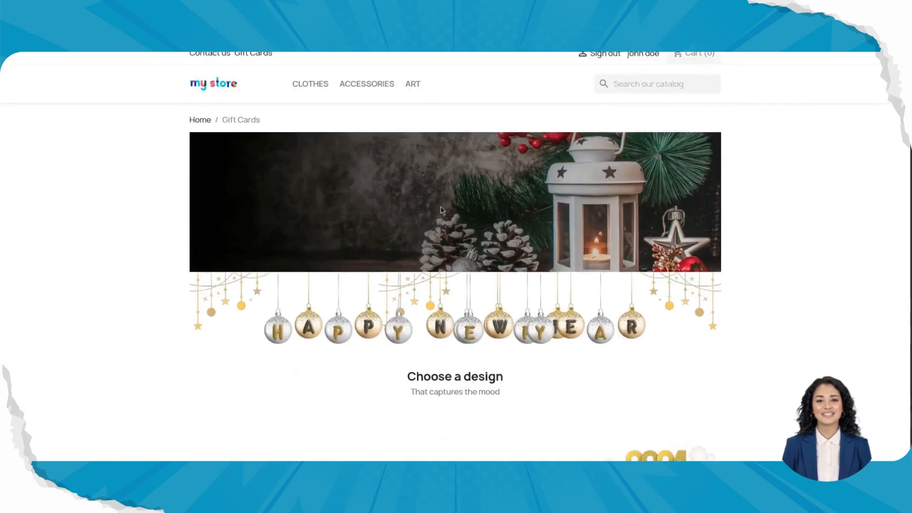
pyautogui.scroll(-5, 442, 210)
pyautogui.scroll(5, 441, 210)
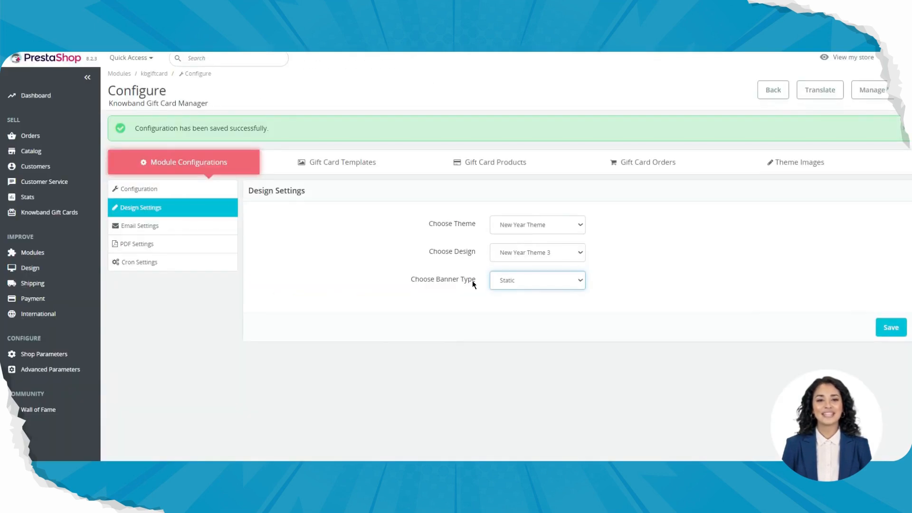
# - Set the banner type to Slider, save it, and reload the storefront gift cards page before reopening the design settings
pyautogui.click(518, 285)
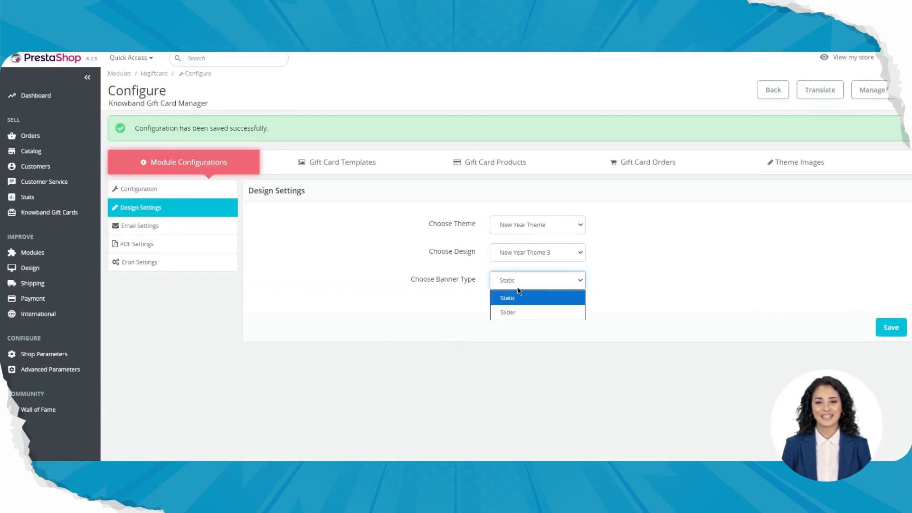
pyautogui.click(522, 311)
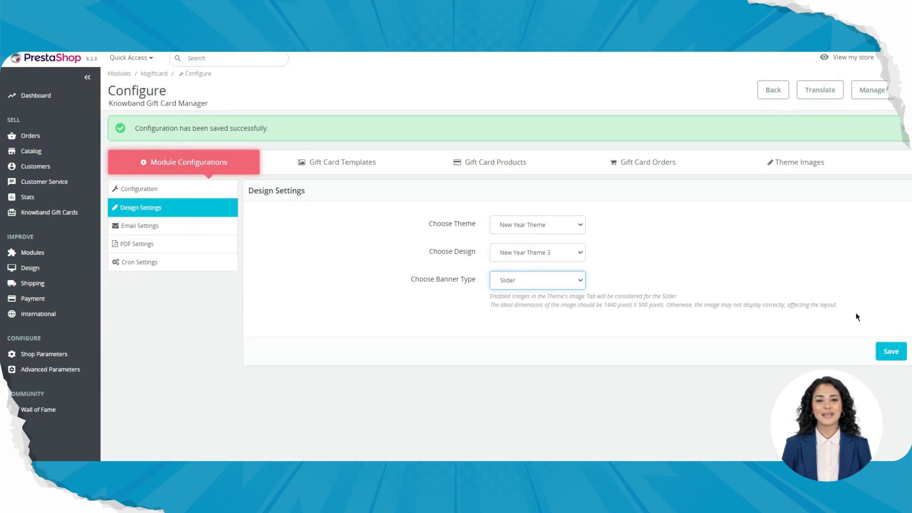
pyautogui.click(885, 356)
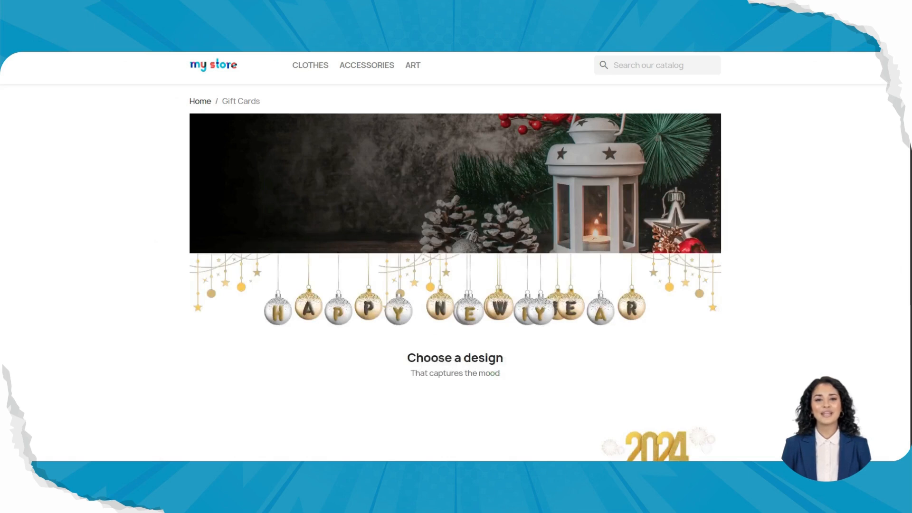
pyautogui.press('Return')
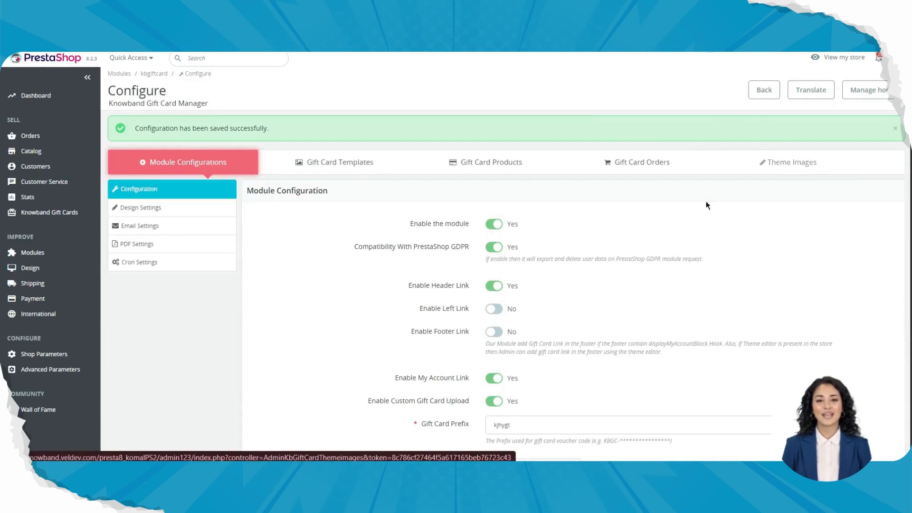
pyautogui.click(173, 213)
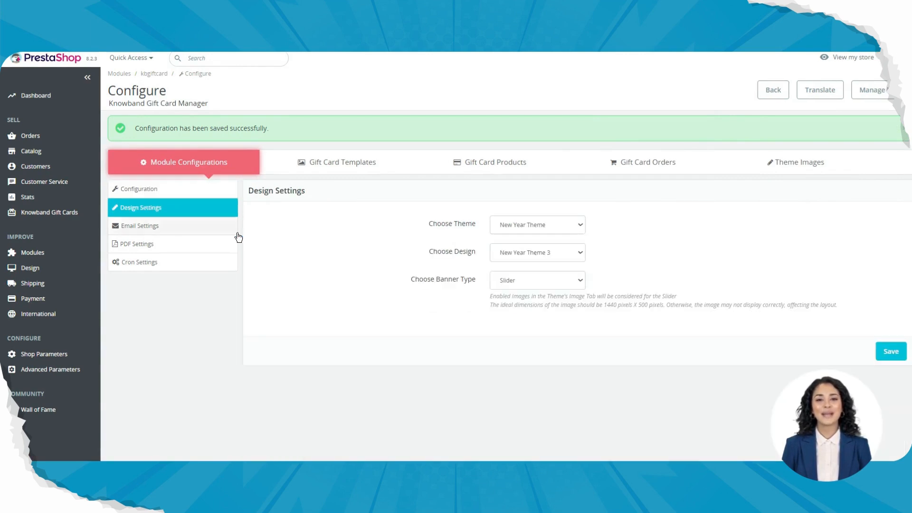
# - Append "test" to the English recipient email subject in the email settings and save the email template
pyautogui.click(159, 232)
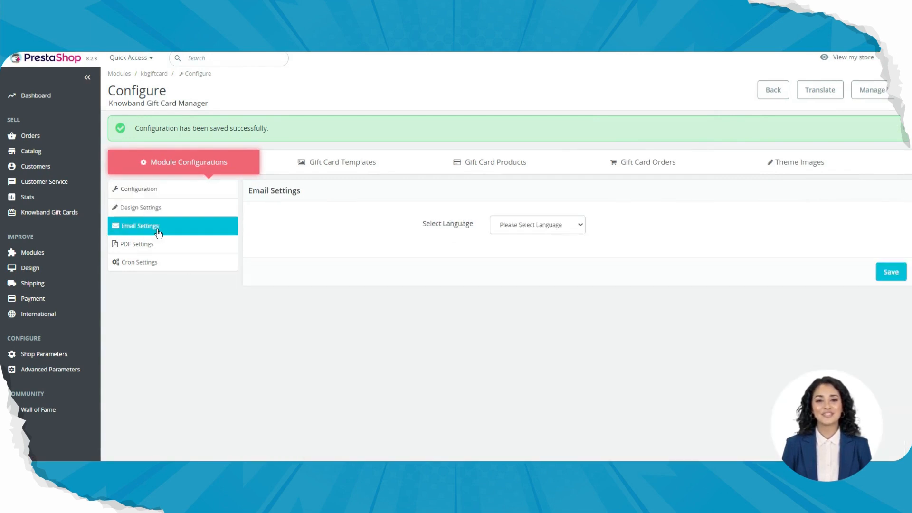
pyautogui.click(551, 225)
pyautogui.click(535, 259)
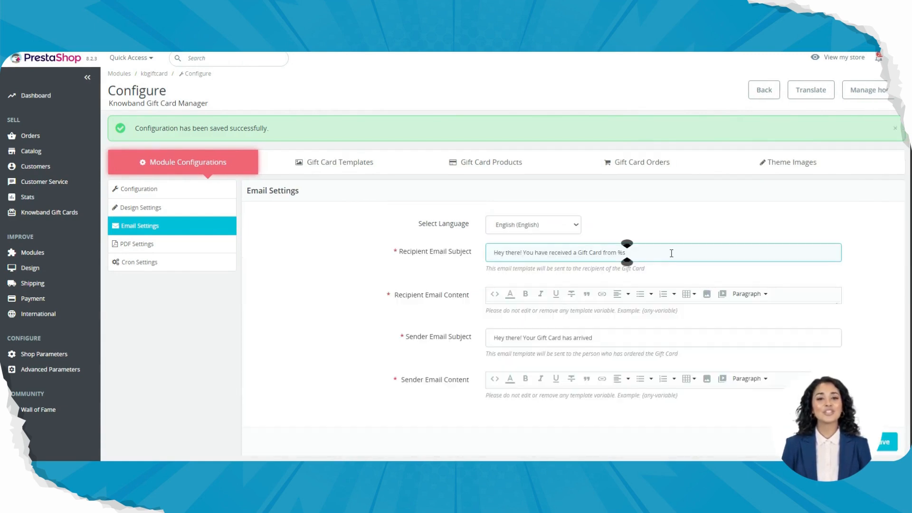
pyautogui.write('est')
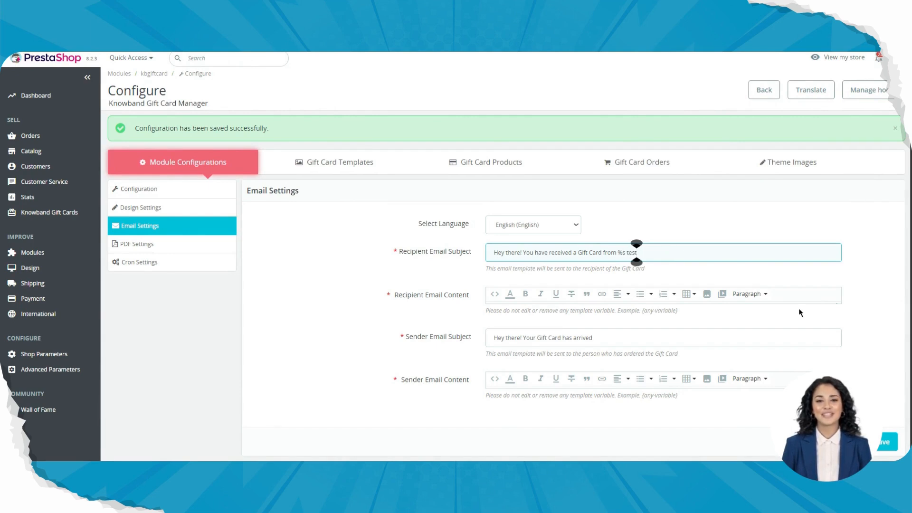
pyautogui.click(882, 413)
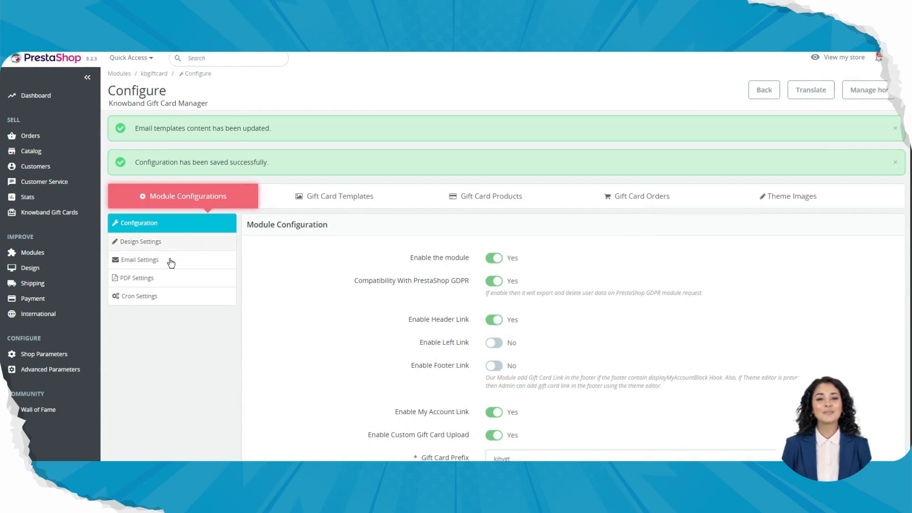
# - Load the English content in the PDF settings, check the gift card PDF prefix and HTML content, and save it
pyautogui.click(164, 281)
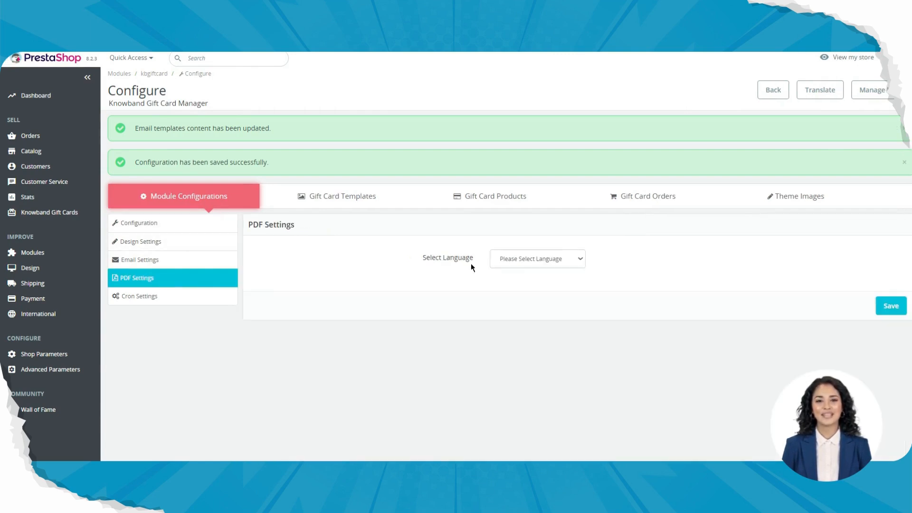
pyautogui.click(520, 265)
pyautogui.click(531, 291)
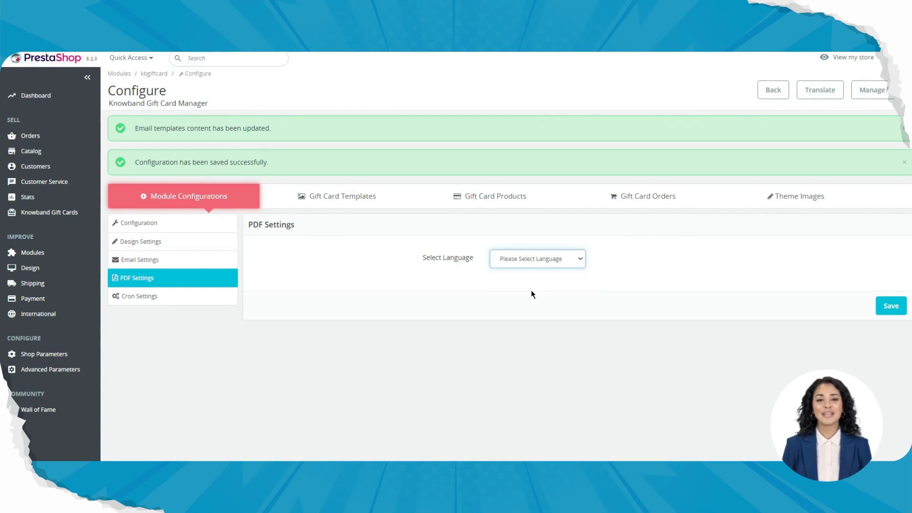
pyautogui.click(531, 290)
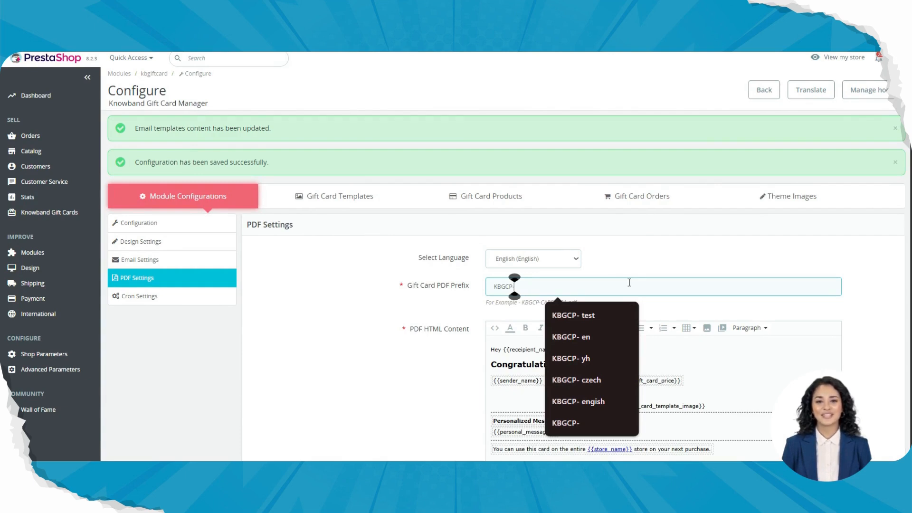
pyautogui.scroll(-3, 763, 299)
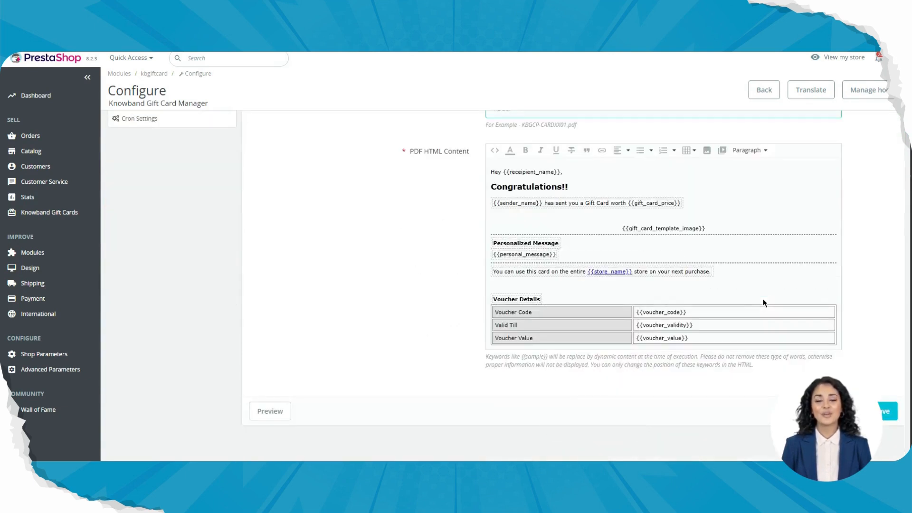
pyautogui.click(882, 413)
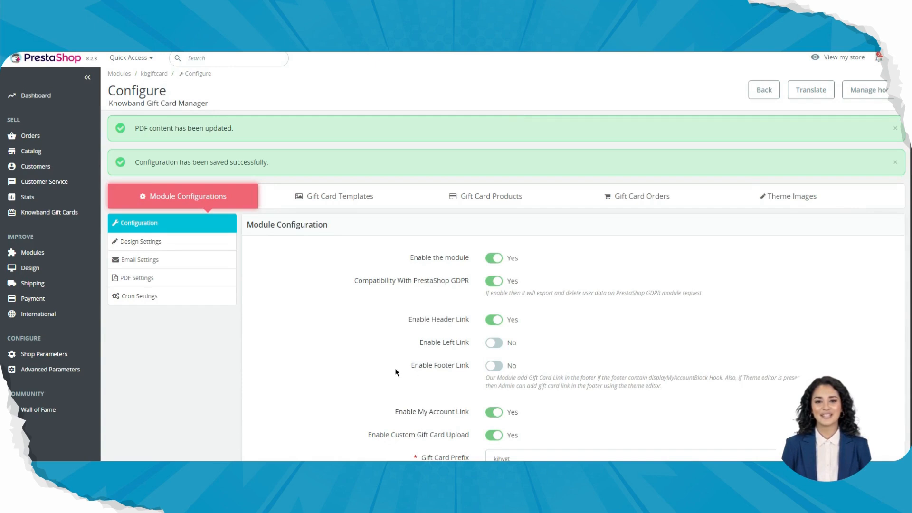
# - Enable the cron functionality with automatic execution in the cron settings and save
pyautogui.click(150, 299)
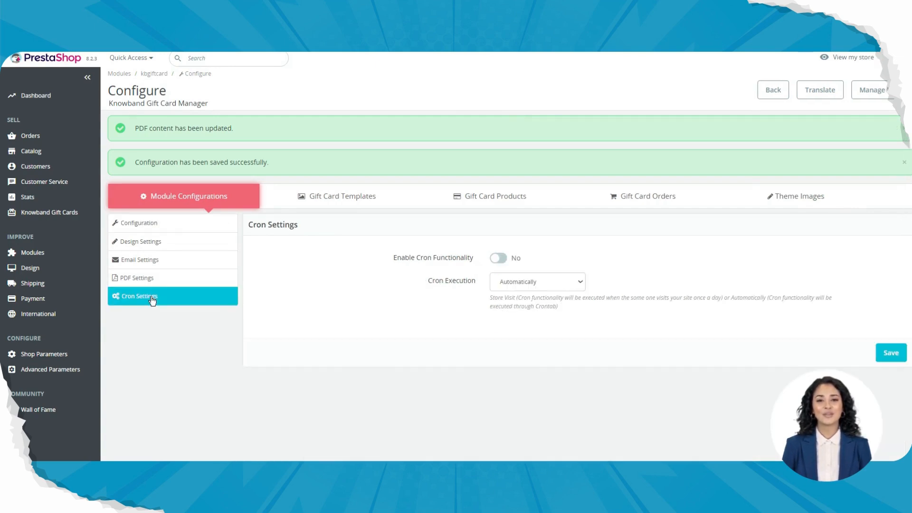
pyautogui.click(497, 258)
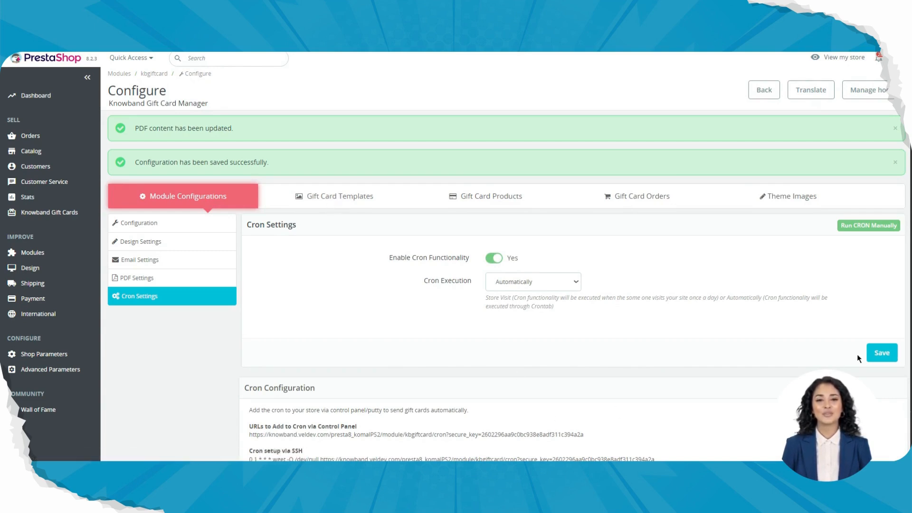
pyautogui.click(881, 353)
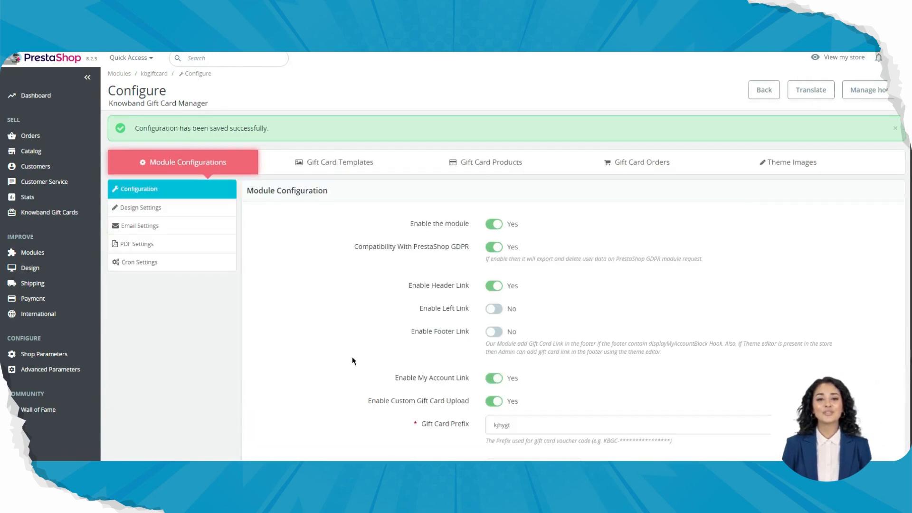
# - Start a new gift card template named "Template 1" with "Template one" as both its title and description
pyautogui.click(331, 172)
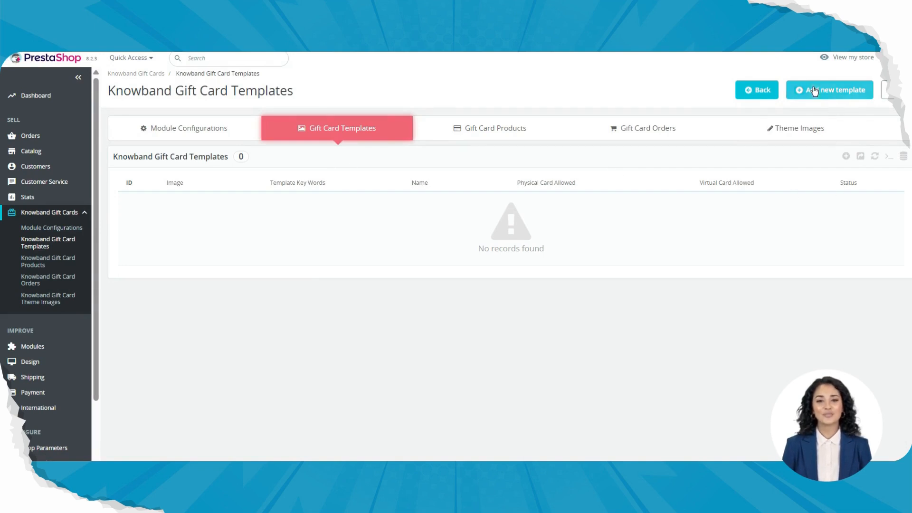
pyautogui.click(830, 90)
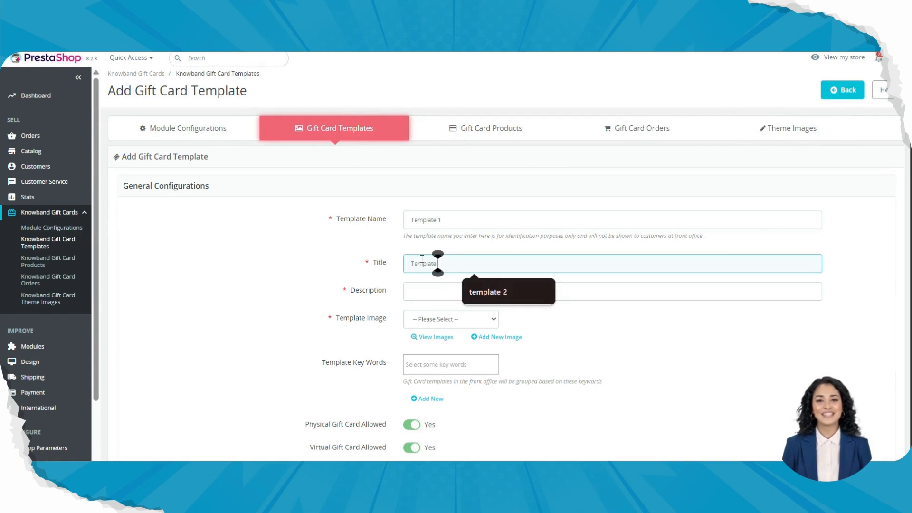
pyautogui.write('one')
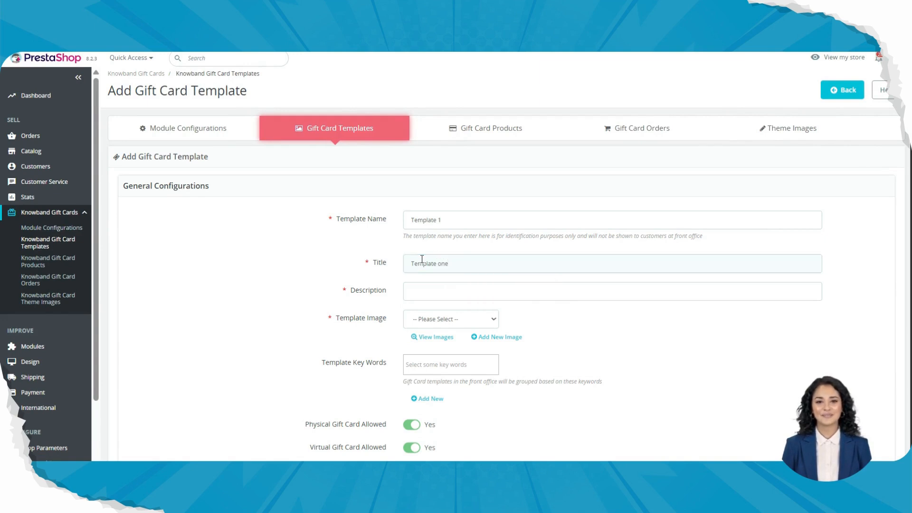
pyautogui.moveTo(474, 271); pyautogui.dragTo(387, 271)
pyautogui.hotkey('ctrl', 'c')
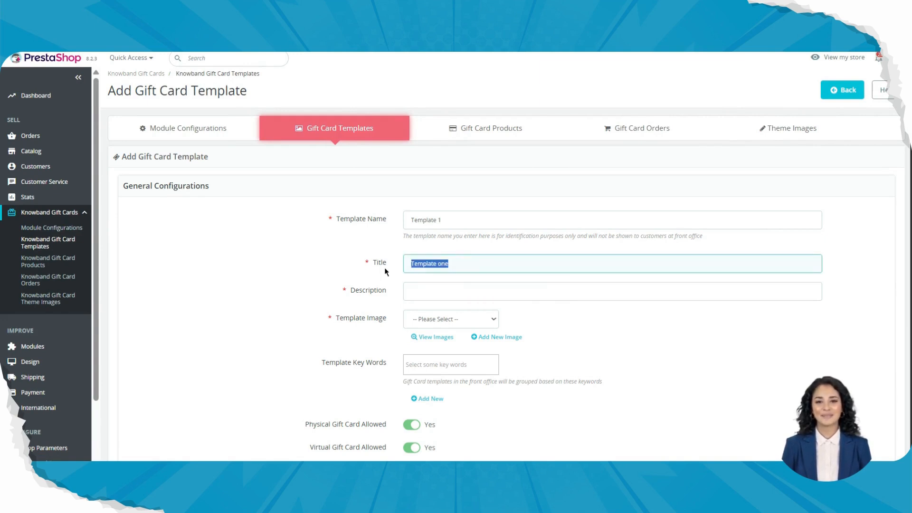
pyautogui.press('Tab')
pyautogui.hotkey('ctrl', 'v')
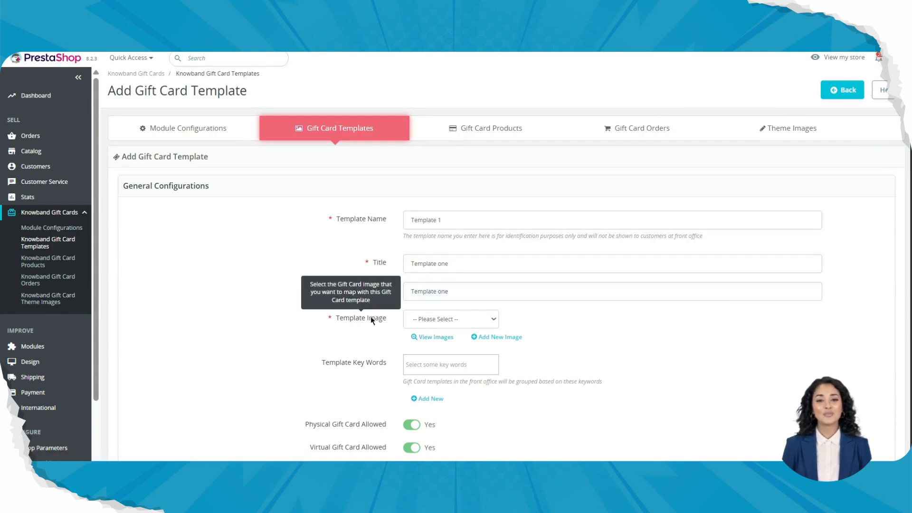
# - Start adding a new gift card image for the template and name it "image"
pyautogui.click(487, 338)
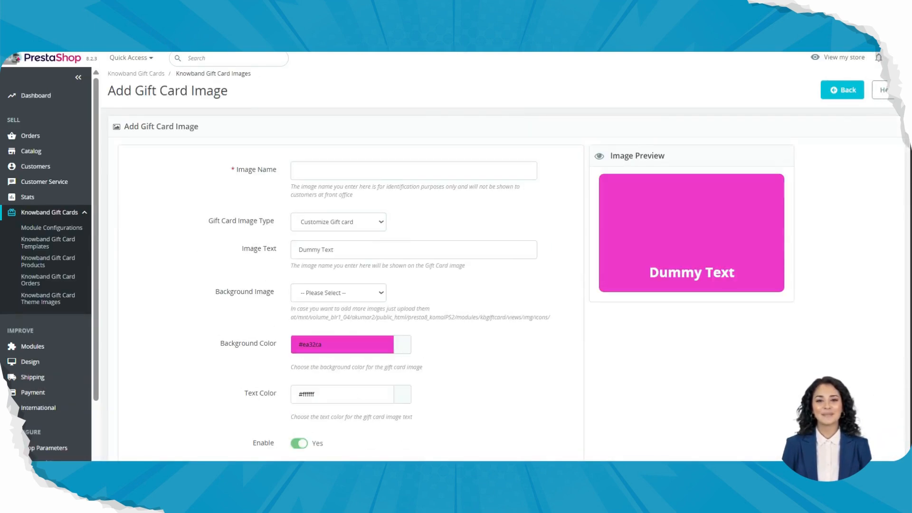
pyautogui.click(326, 174)
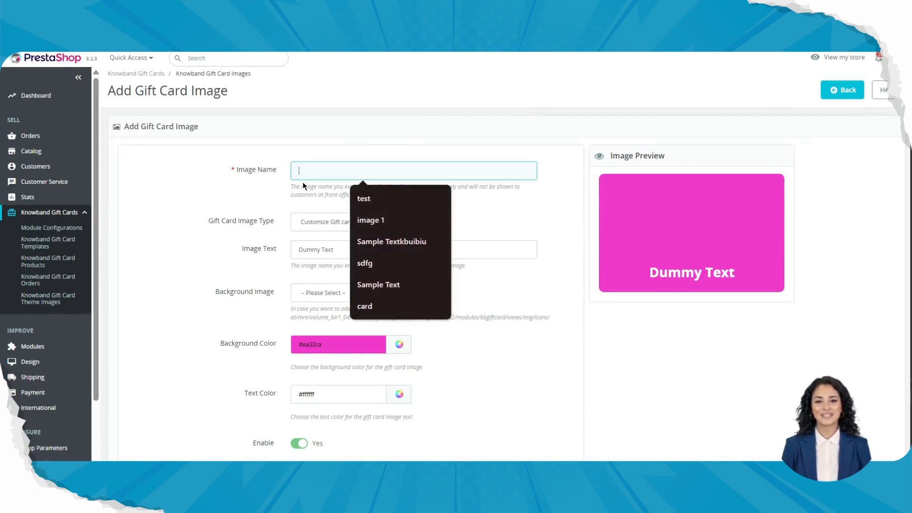
pyautogui.write('image')
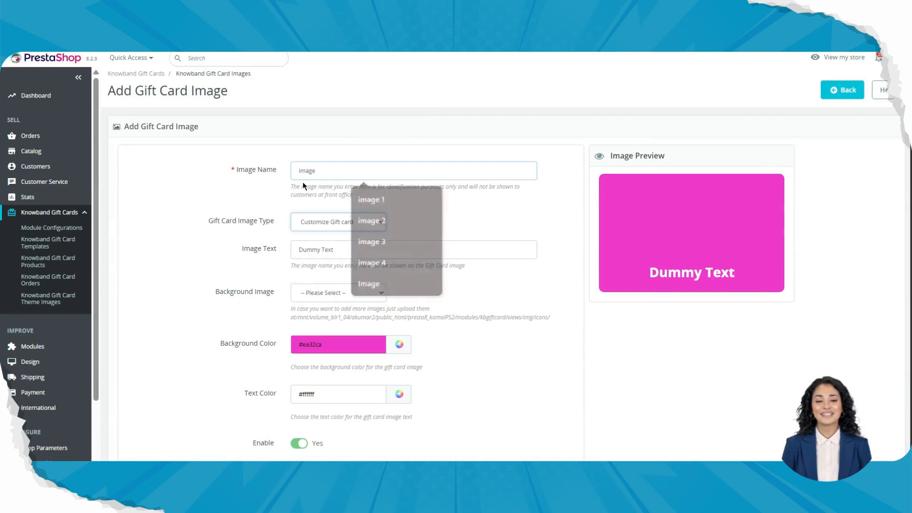
# - Try the Upload Gift Card image type and return the selection to Customize Gift card
pyautogui.click(325, 220)
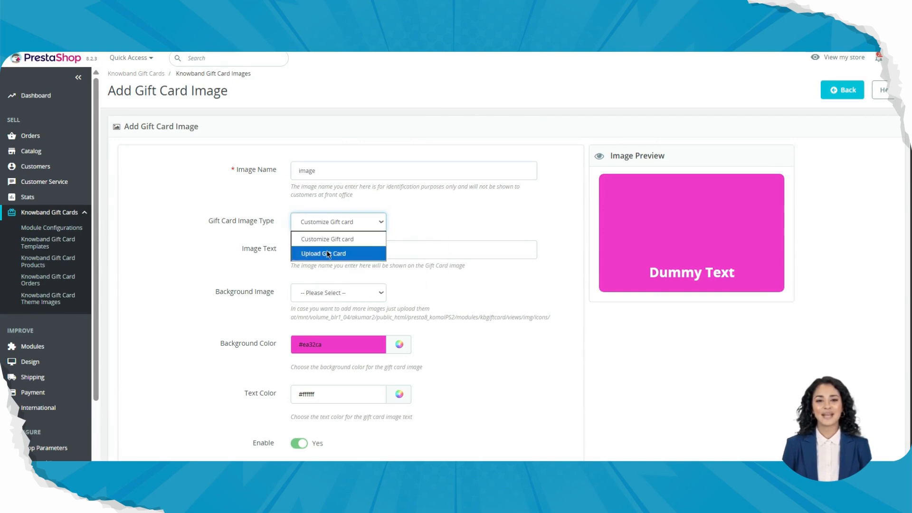
pyautogui.click(327, 253)
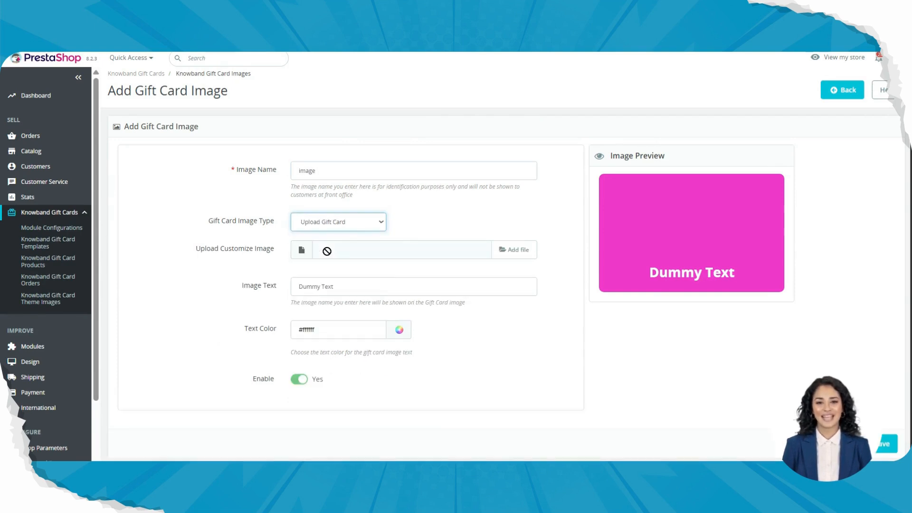
pyautogui.click(358, 227)
pyautogui.click(346, 237)
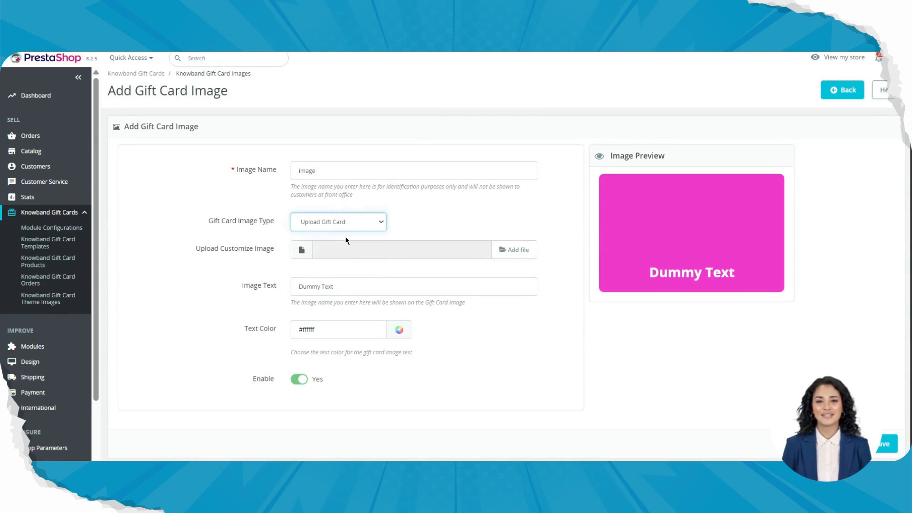
pyautogui.click(369, 216)
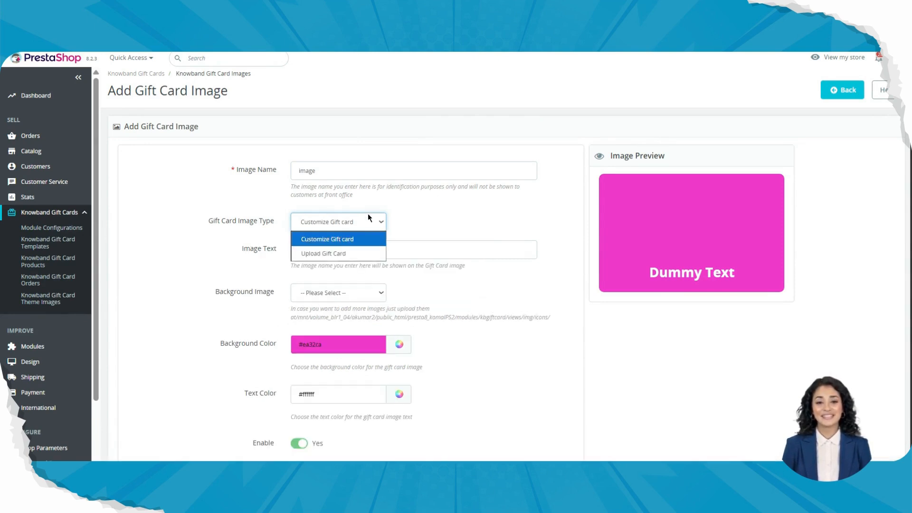
# - Set the image text to "Dummy Text test" and choose Graduation_Day.png as the background image
pyautogui.click(334, 255)
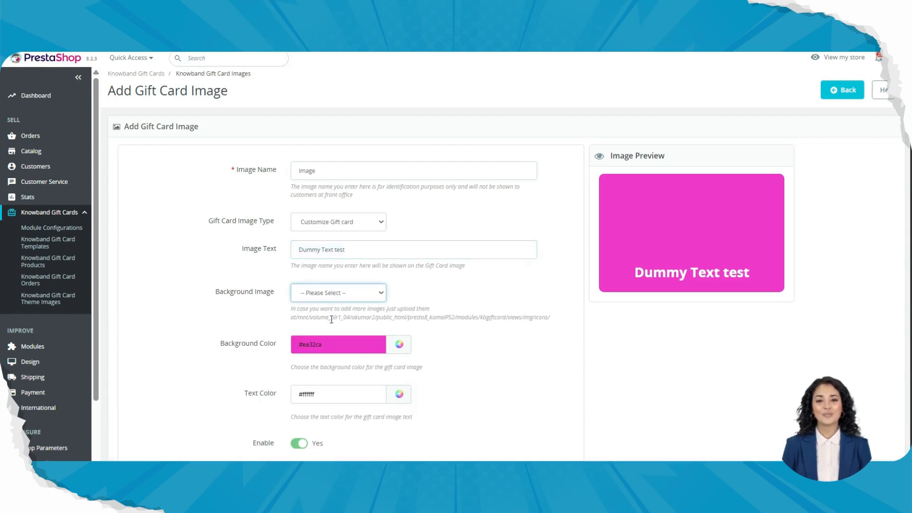
pyautogui.click(329, 295)
pyautogui.click(333, 261)
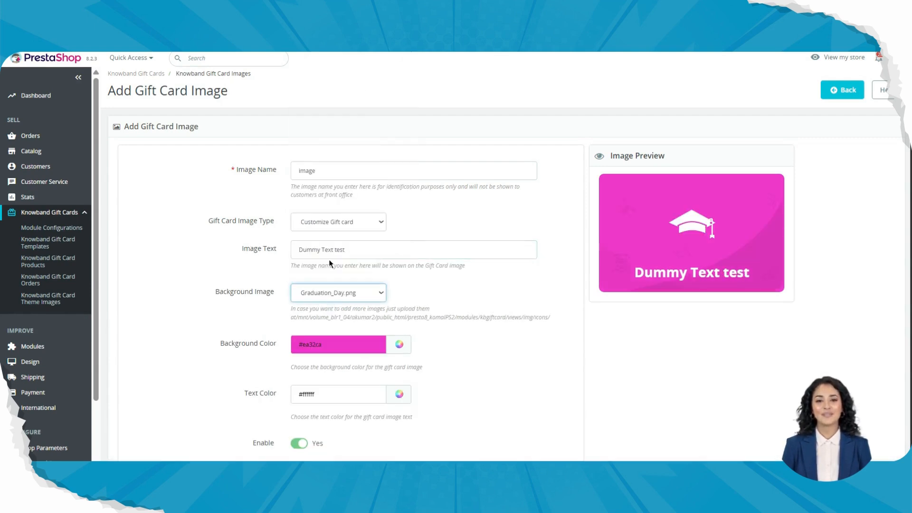
# - Change the gift card image's background color to bright green, pick a new text color and save the image
pyautogui.scroll(-2, 297, 192)
pyautogui.moveTo(232, 195); pyautogui.dragTo(276, 195)
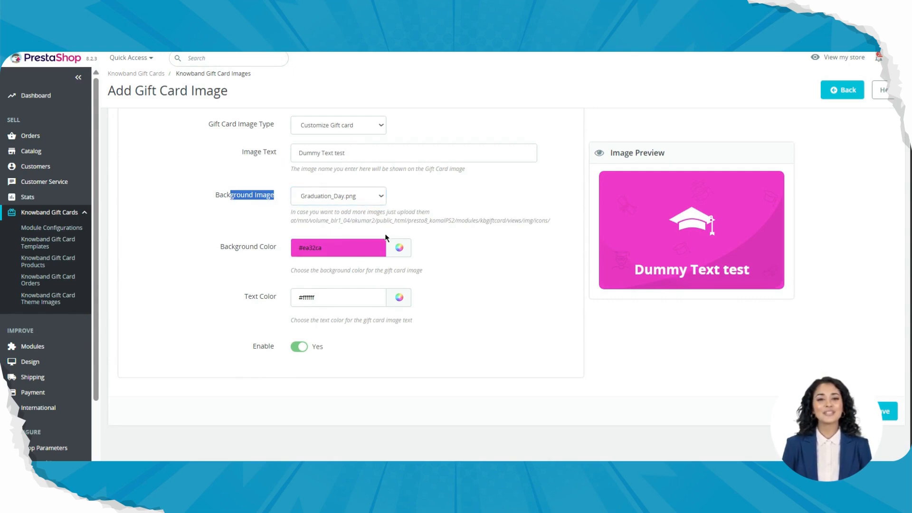
pyautogui.click(402, 247)
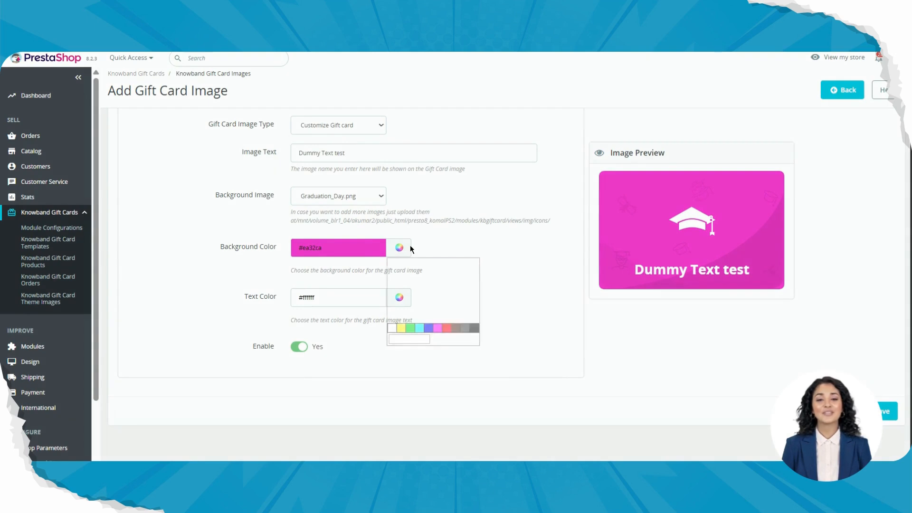
pyautogui.click(418, 278)
pyautogui.click(420, 285)
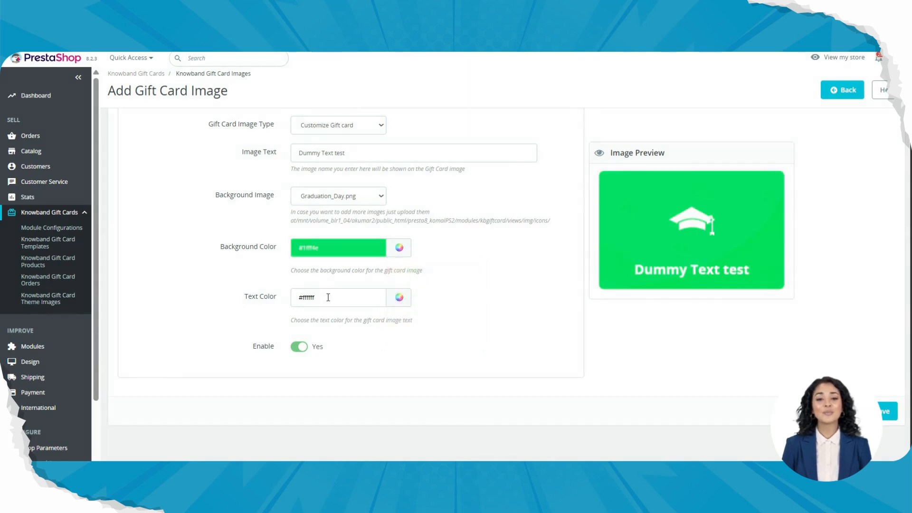
pyautogui.click(398, 299)
pyautogui.click(409, 330)
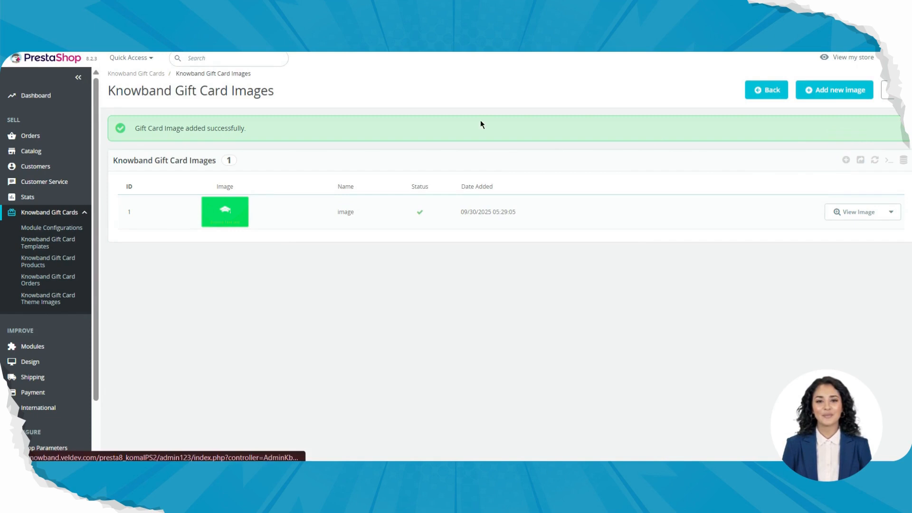
# - Add another gift card image named "gift card" of type Upload Gift Card, using the file Banner--horizontal-sliding_1 (2).jpg
pyautogui.click(831, 95)
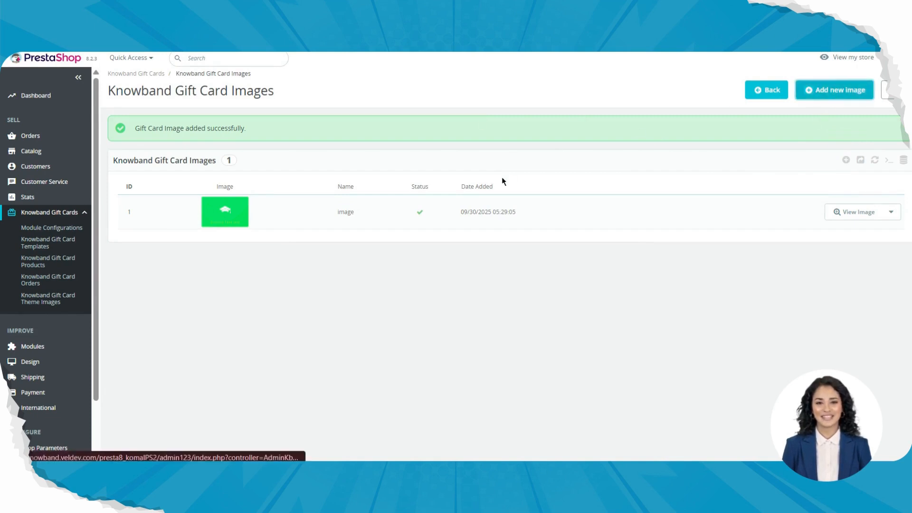
pyautogui.click(355, 225)
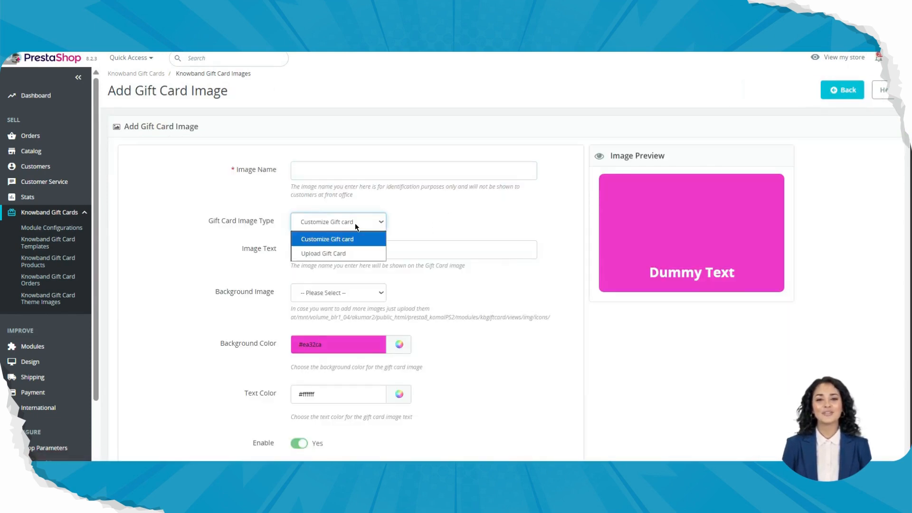
pyautogui.click(334, 252)
pyautogui.click(315, 176)
pyautogui.write('gift card')
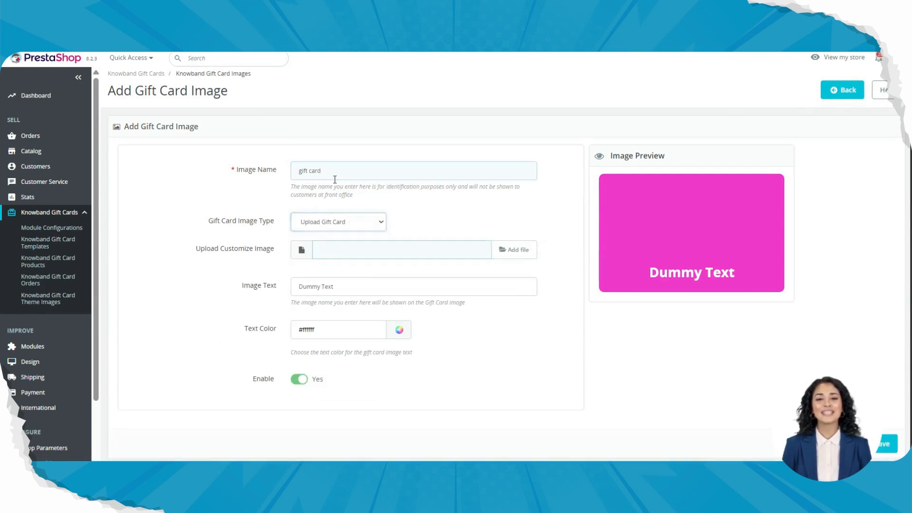
pyautogui.click(515, 249)
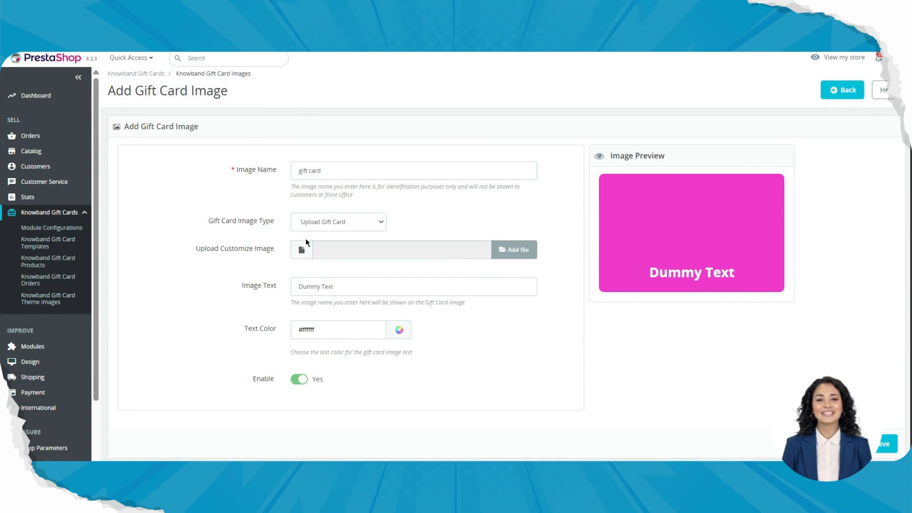
pyautogui.write('bsa')
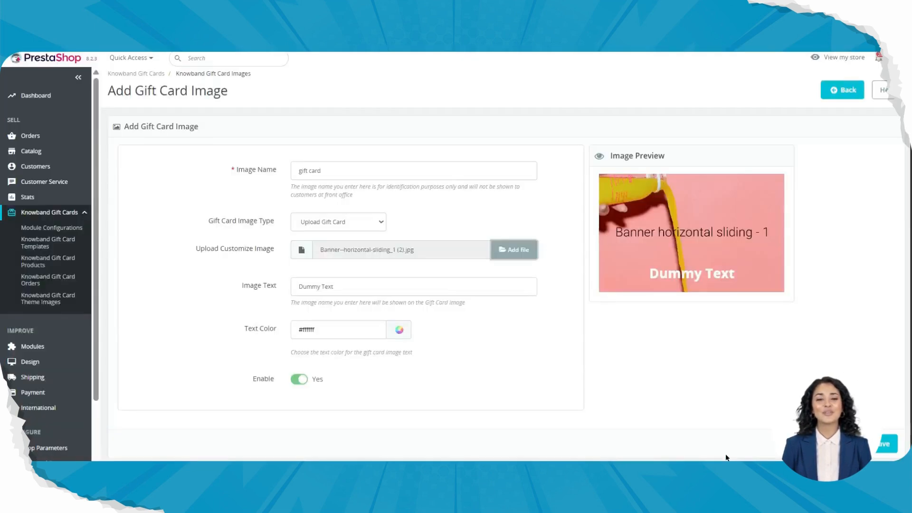
# - Clear the image text of the uploaded gift card image and save the image
pyautogui.click(346, 290)
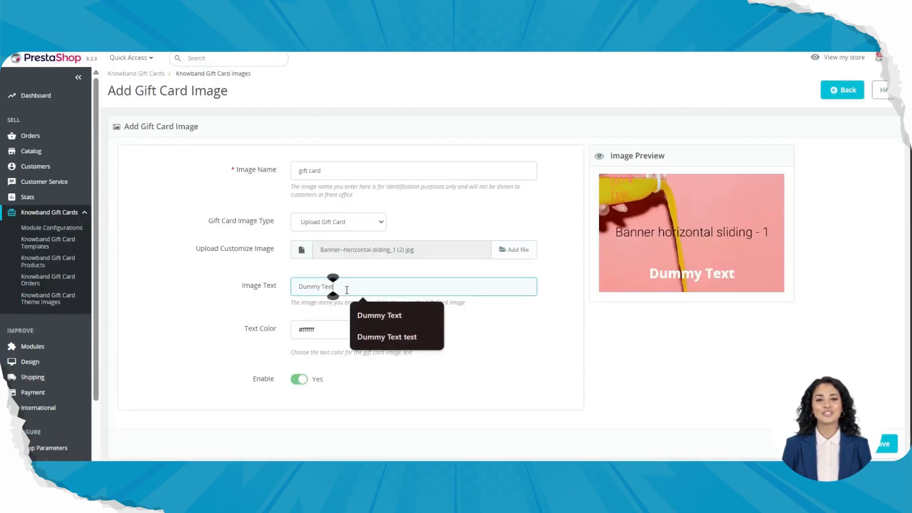
pyautogui.hotkey('ctrl', 'a')
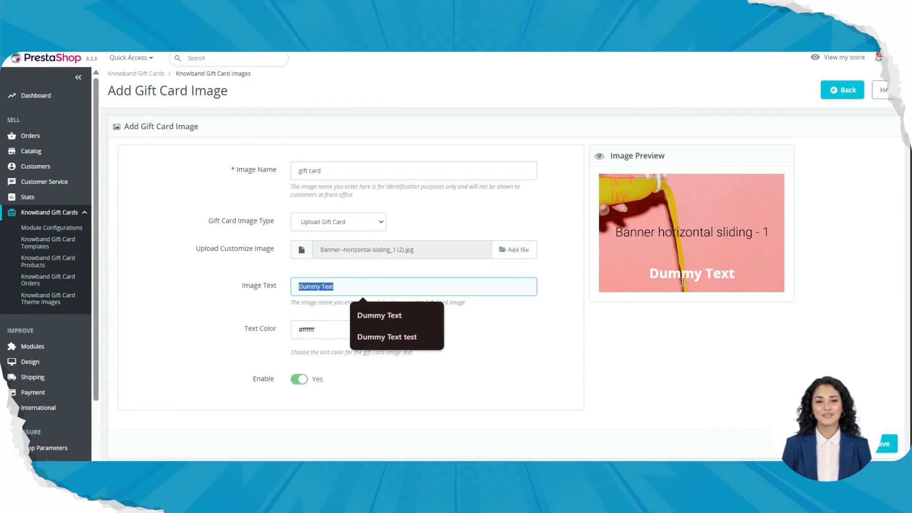
pyautogui.press('BackSpace')
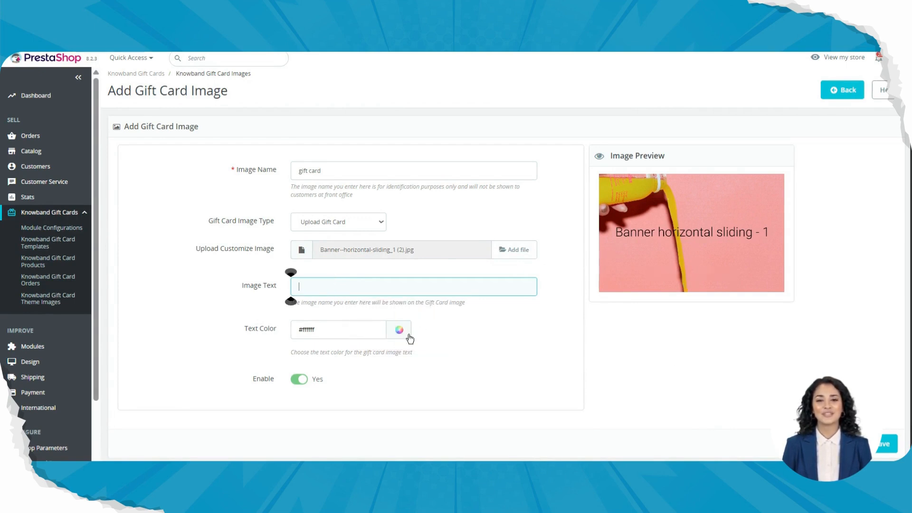
pyautogui.click(335, 331)
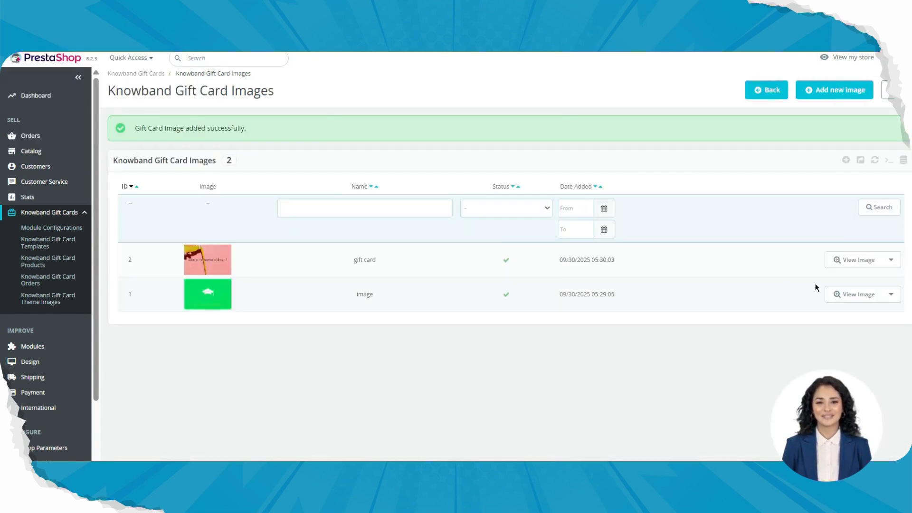
# - Preview the saved image named "gift card", close the preview and open its further row actions
pyautogui.click(854, 259)
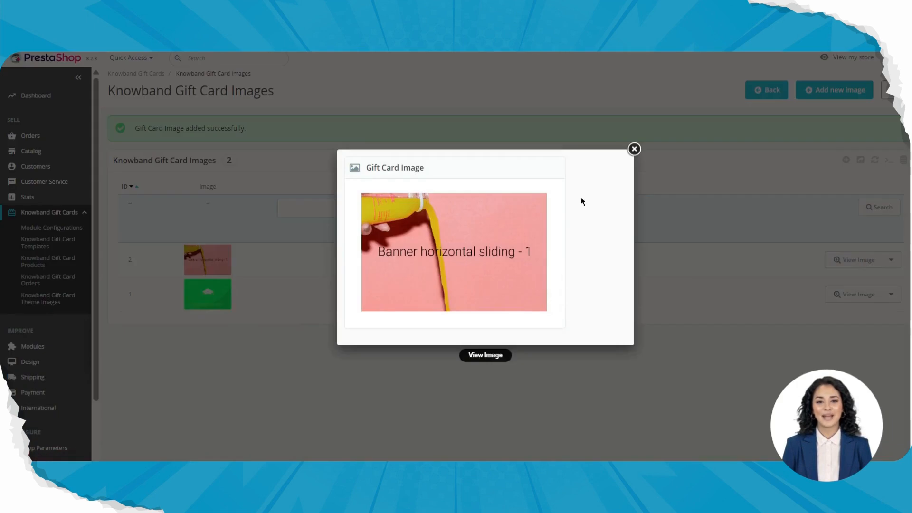
pyautogui.click(634, 149)
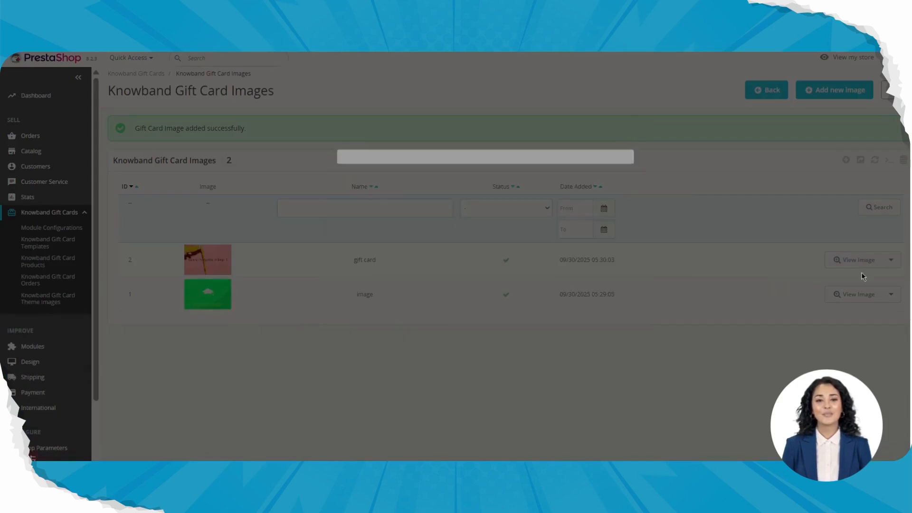
pyautogui.click(891, 260)
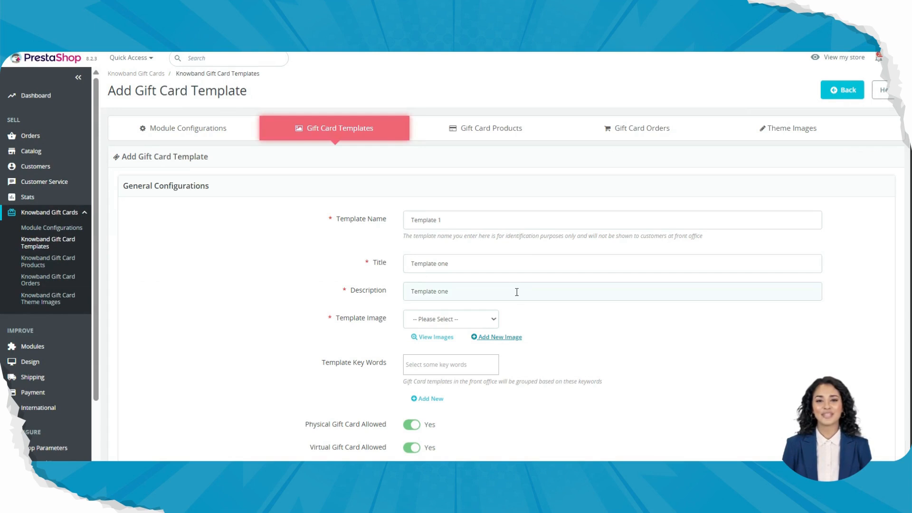
# - Check which images are available for the new gift card template
pyautogui.scroll(-2, 517, 292)
pyautogui.click(426, 256)
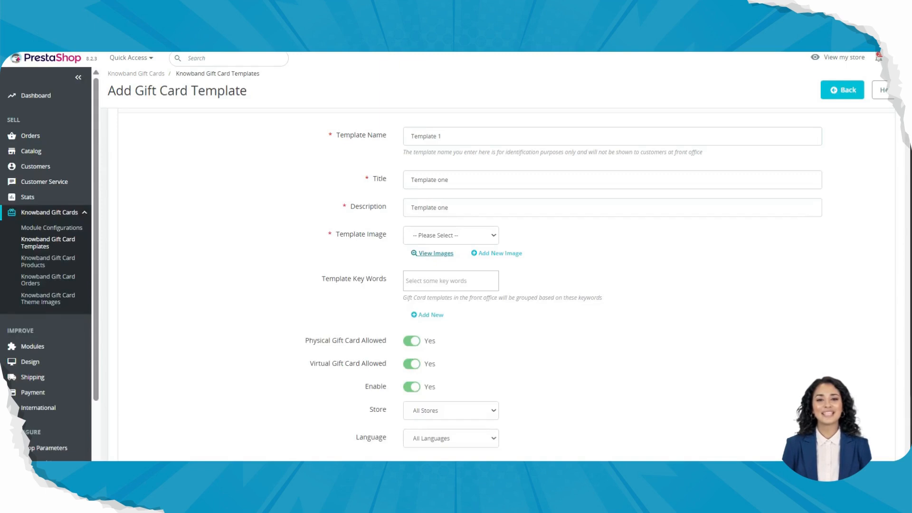
pyautogui.click(460, 238)
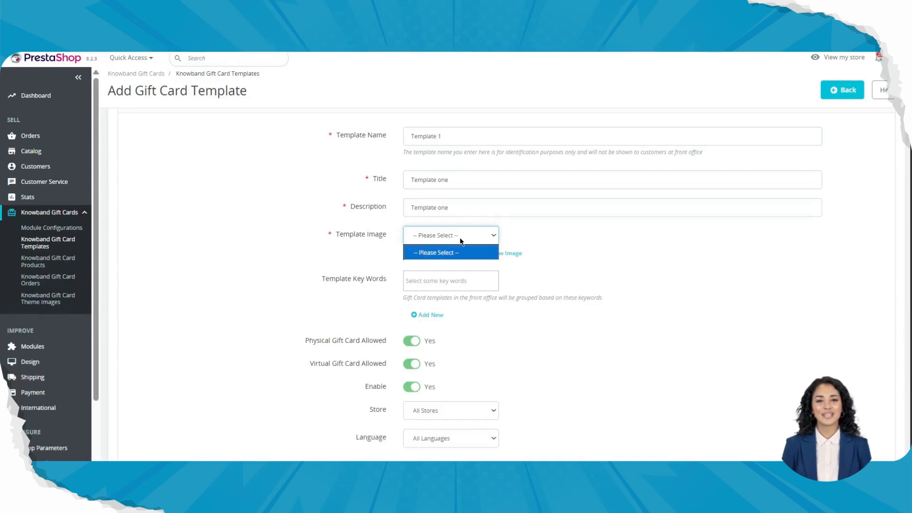
pyautogui.click(280, 217)
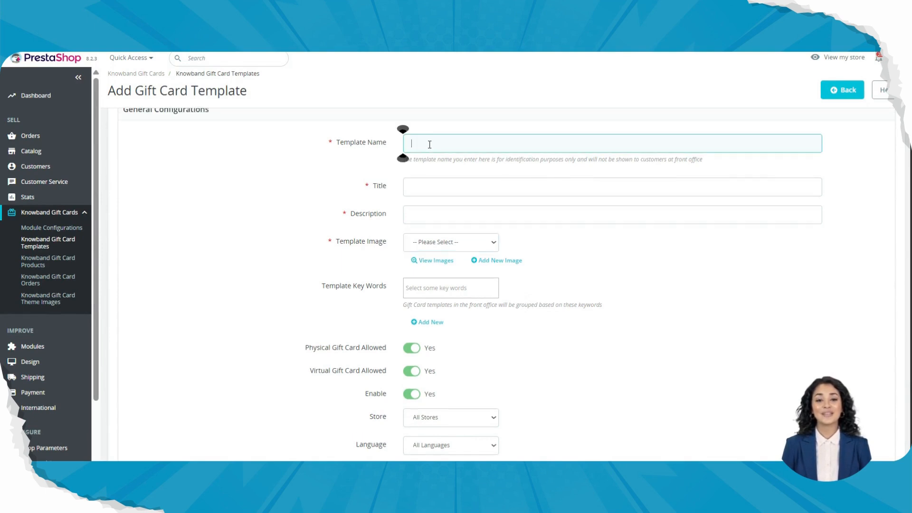
# - Fill in the new template's name as "gift card1", title as "gift cardc 1" and description as "gift card 1"
pyautogui.write('gift card1')
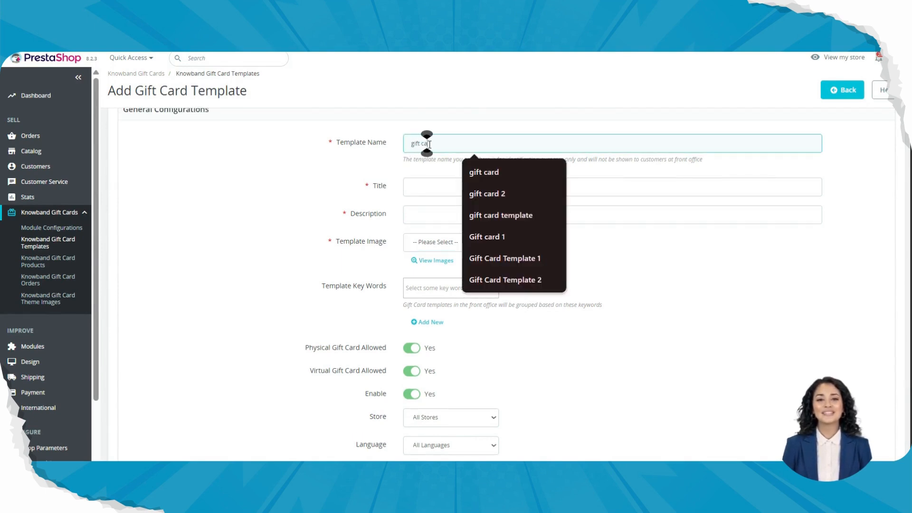
pyautogui.click(454, 213)
pyautogui.write('g')
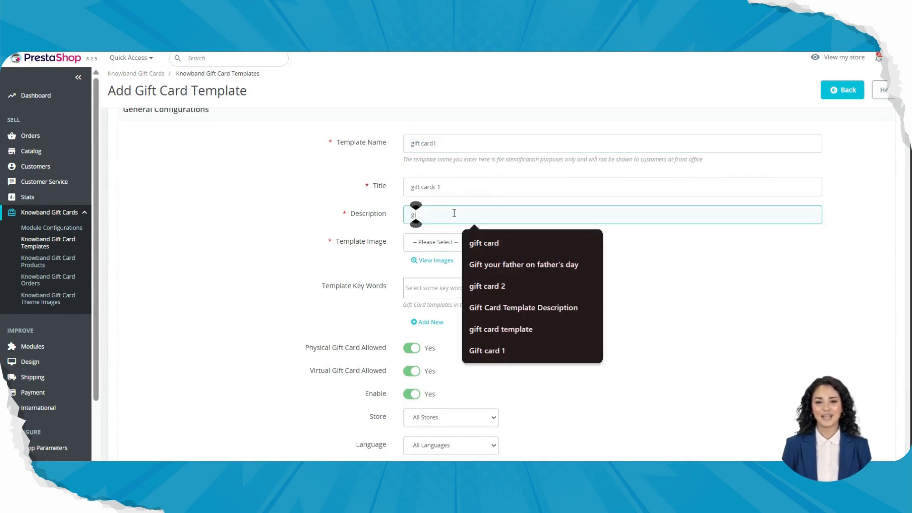
pyautogui.write('ift card 1')
pyautogui.press('Tab')
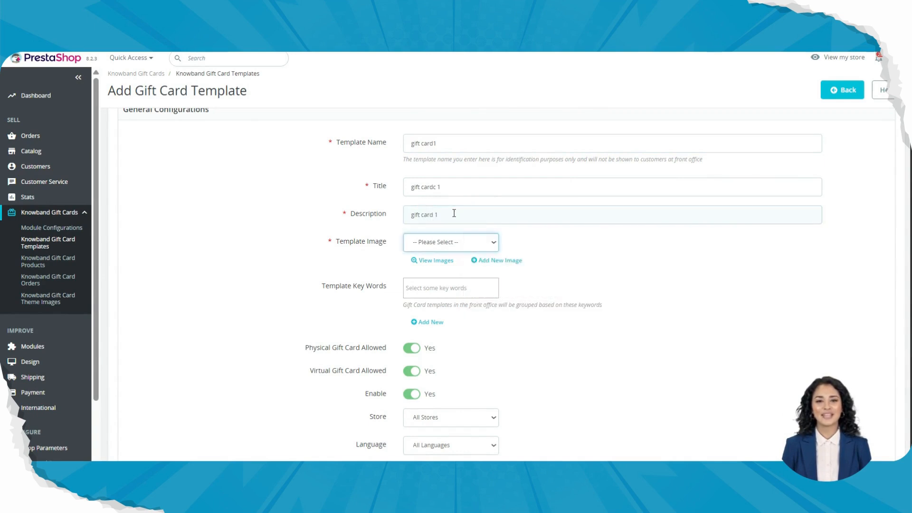
# - Choose "image" as the template image and add BirthDay as a template key word
pyautogui.click(476, 247)
pyautogui.click(428, 273)
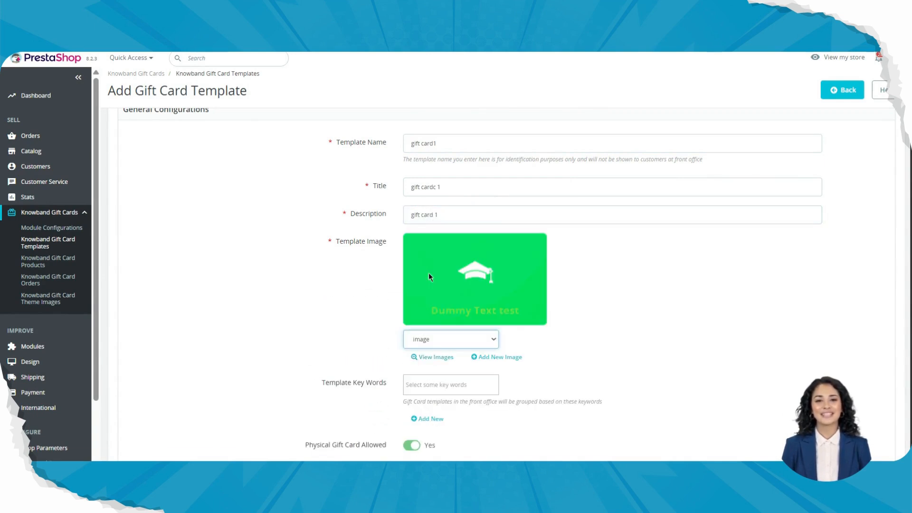
pyautogui.scroll(-1, 503, 291)
pyautogui.scroll(-2, 503, 290)
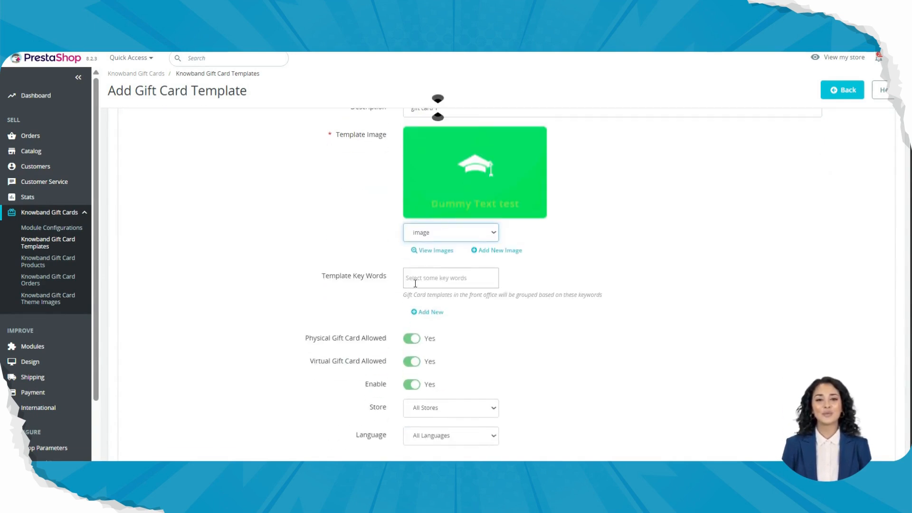
pyautogui.click(415, 282)
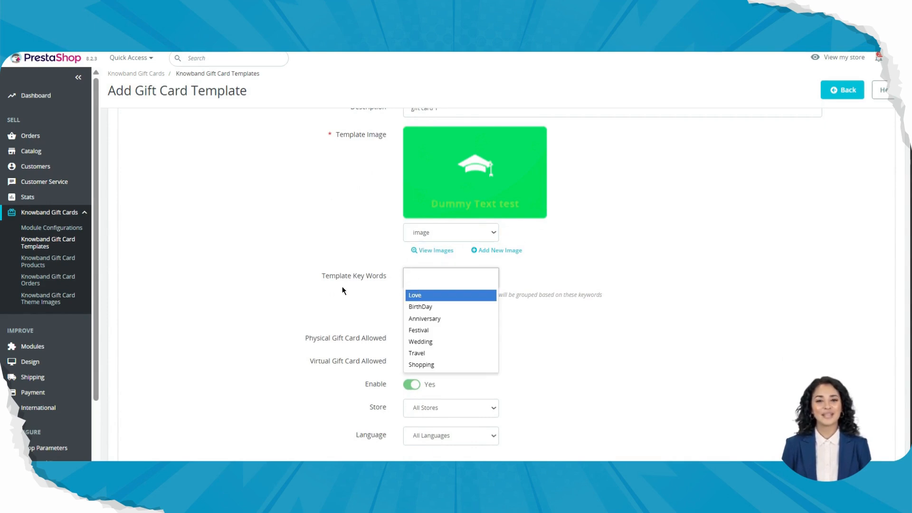
pyautogui.click(426, 306)
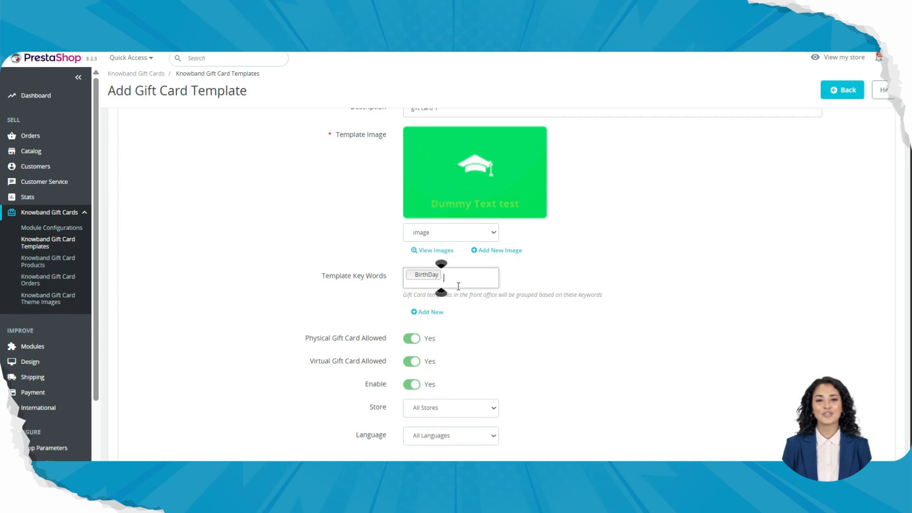
# - Create a new template key word "Test" and assign it to the template
pyautogui.click(432, 313)
pyautogui.click(546, 347)
pyautogui.write('Test')
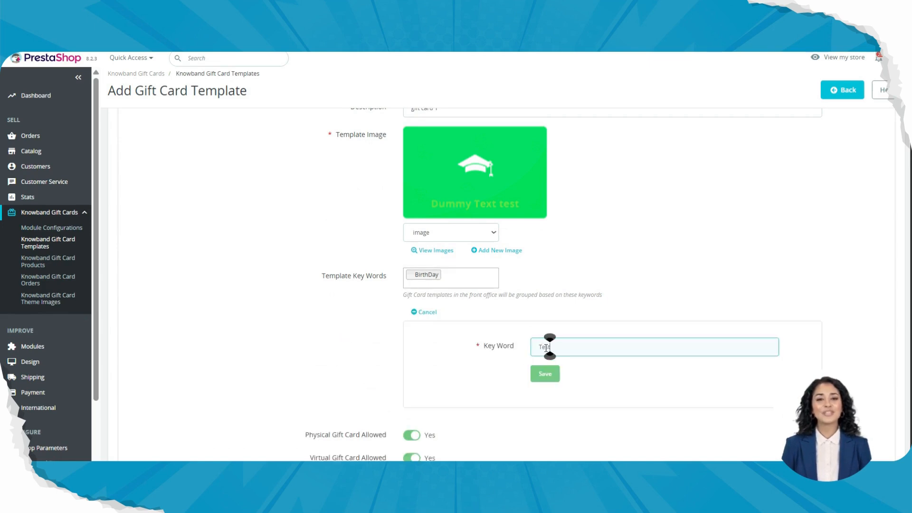
pyautogui.click(547, 383)
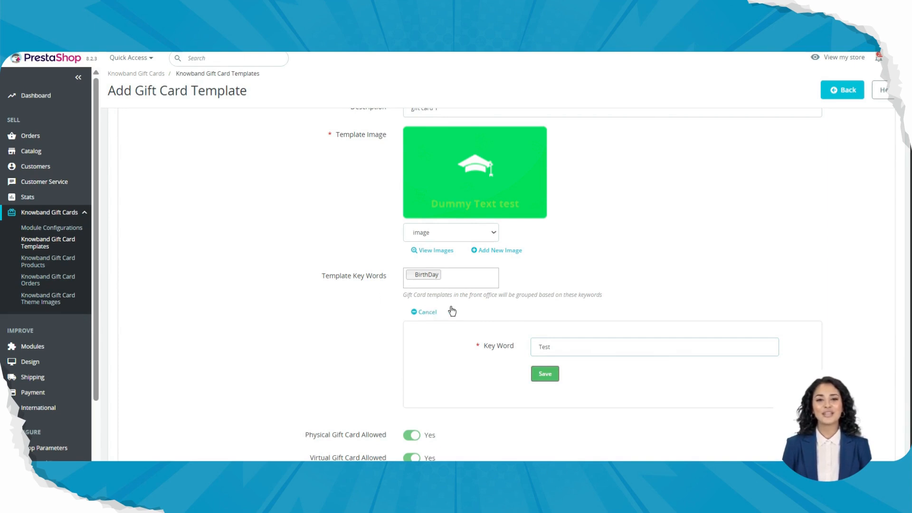
pyautogui.click(443, 278)
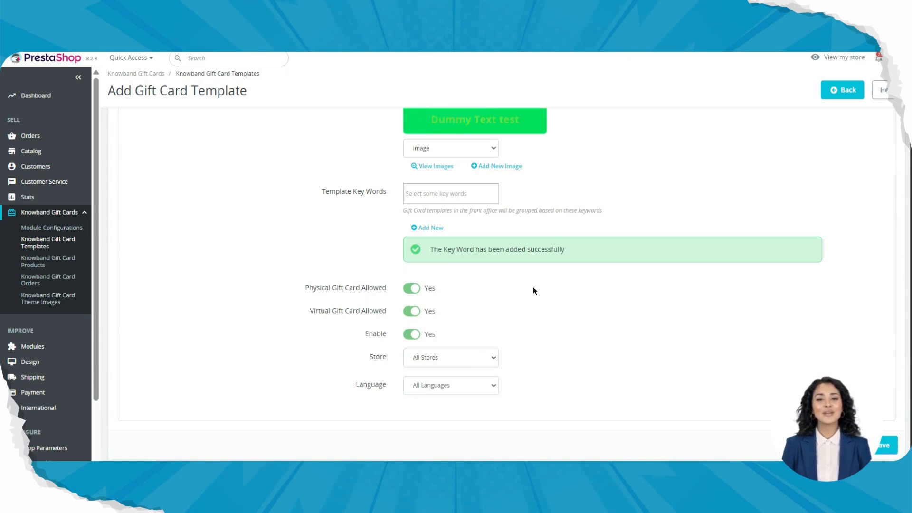
pyautogui.moveTo(439, 245); pyautogui.dragTo(585, 243)
pyautogui.click(439, 196)
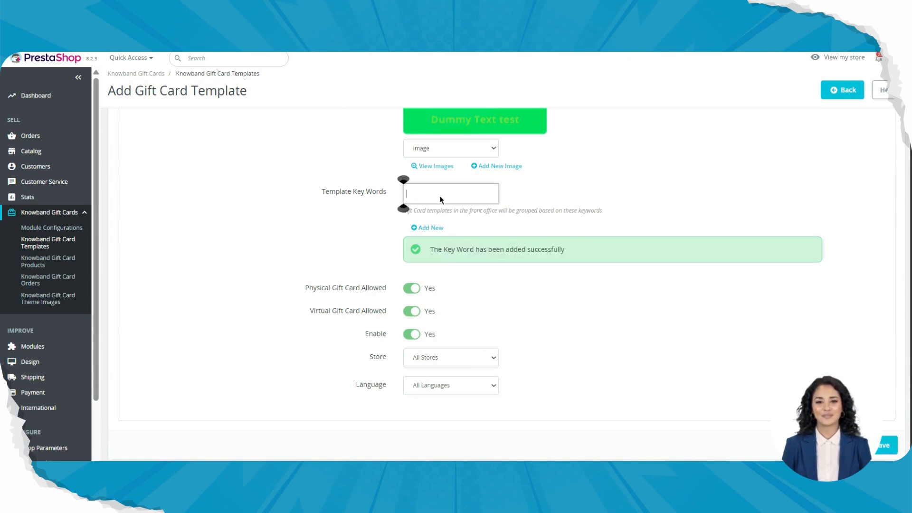
pyautogui.click(419, 292)
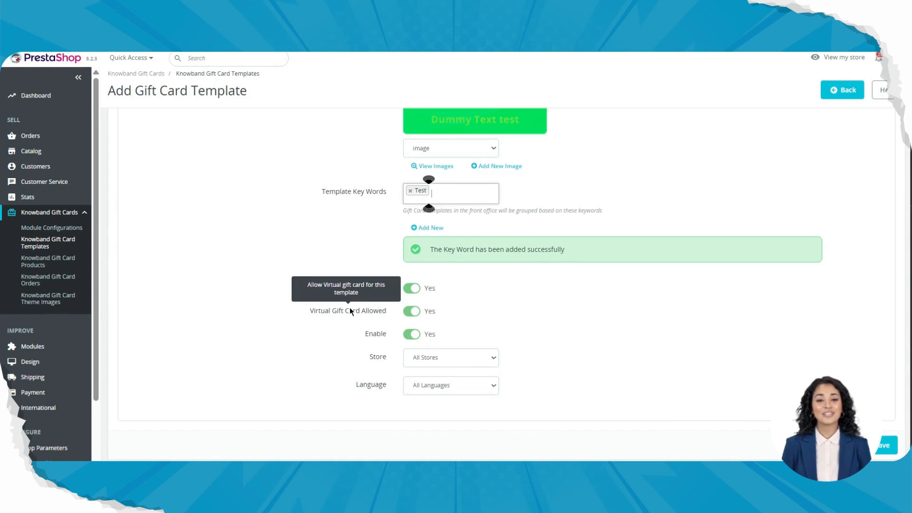
# - Try turning Virtual Gift Card Allowed off and on again, and check the store choices
pyautogui.click(416, 311)
pyautogui.click(415, 312)
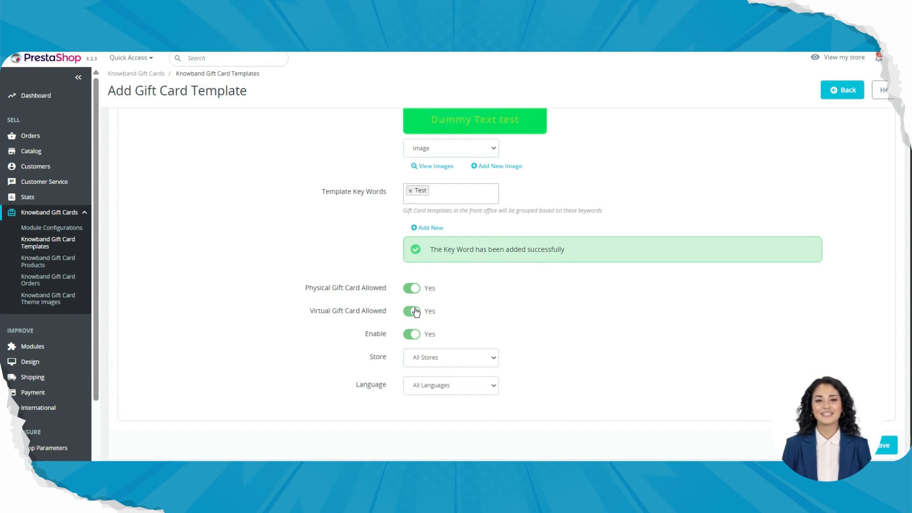
pyautogui.scroll(-2, 440, 355)
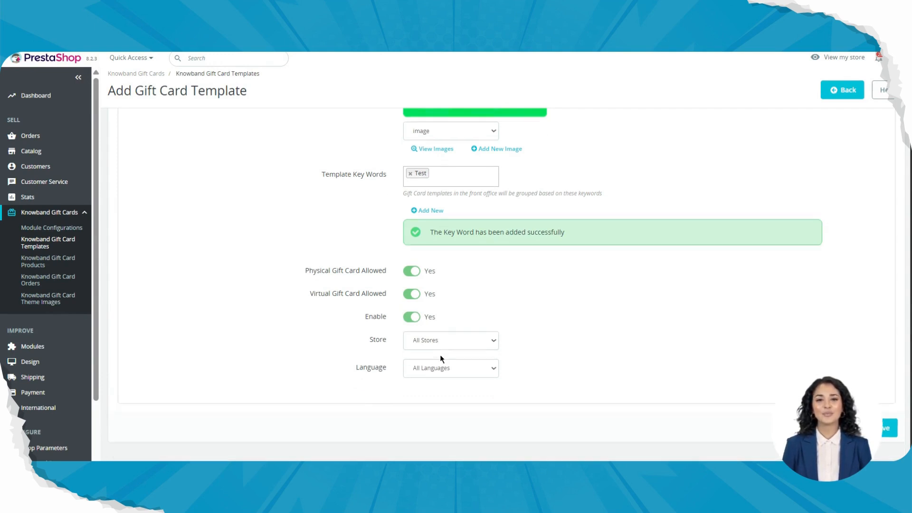
pyautogui.moveTo(374, 326)
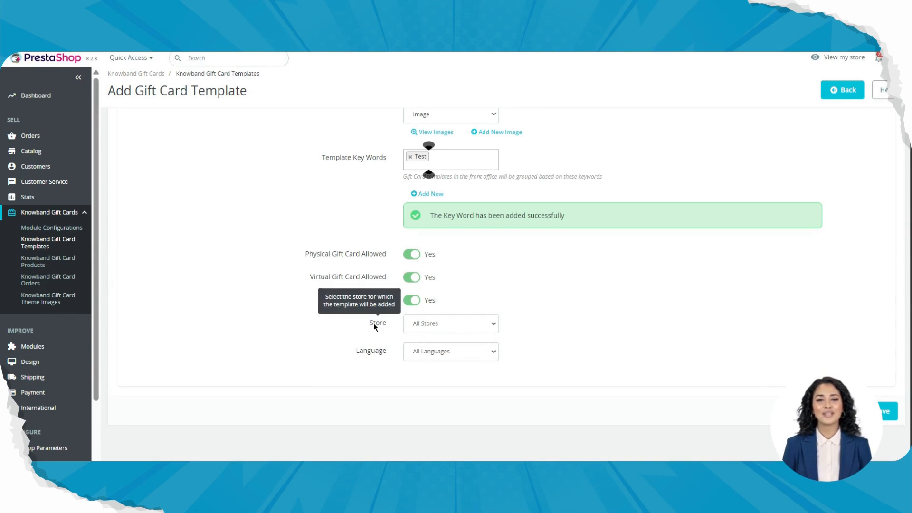
pyautogui.click(446, 327)
pyautogui.click(504, 316)
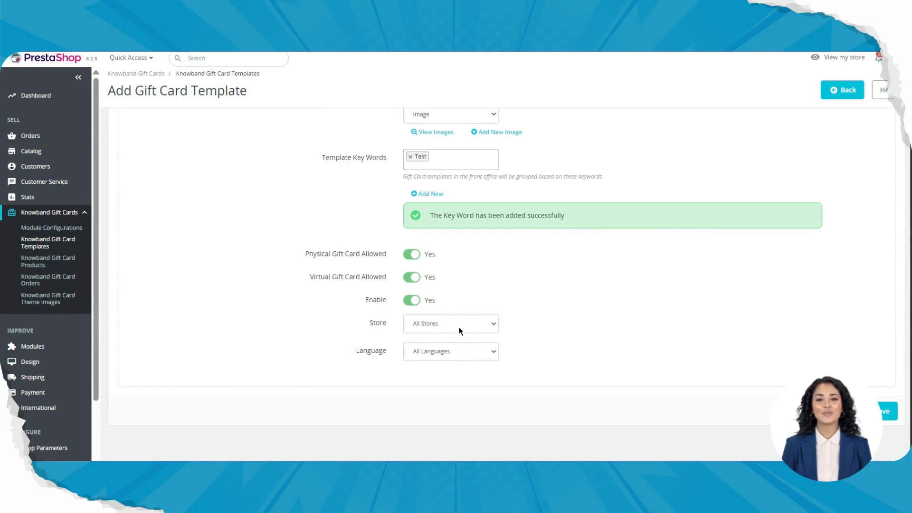
# - Set the template's language to English (English) and save the template
pyautogui.click(440, 353)
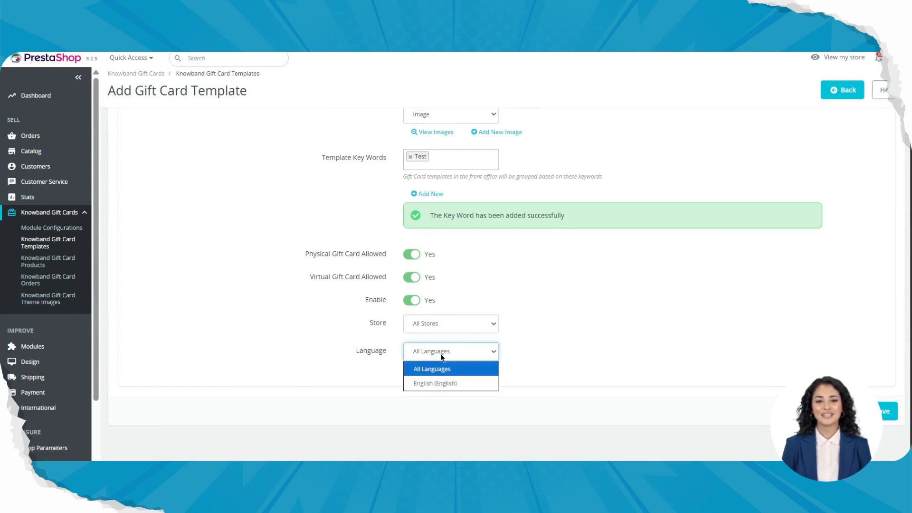
pyautogui.click(445, 383)
pyautogui.click(570, 338)
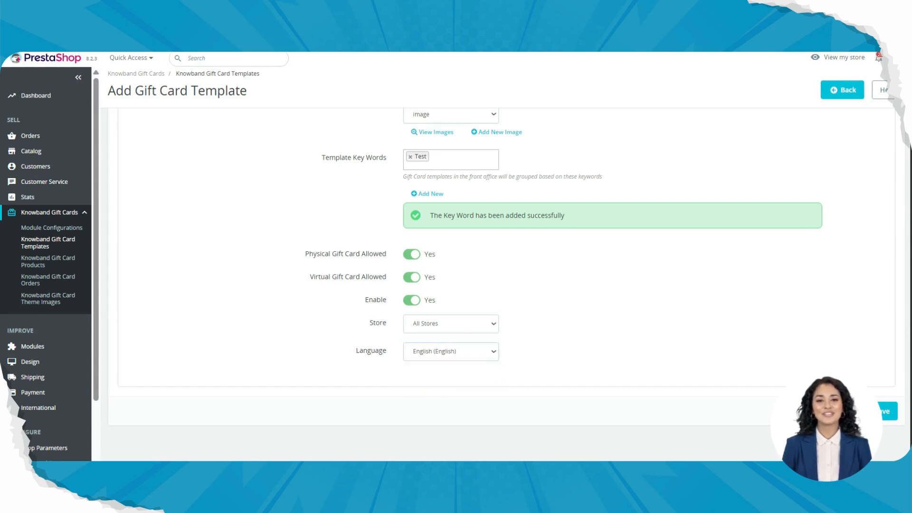
pyautogui.scroll(7, 570, 339)
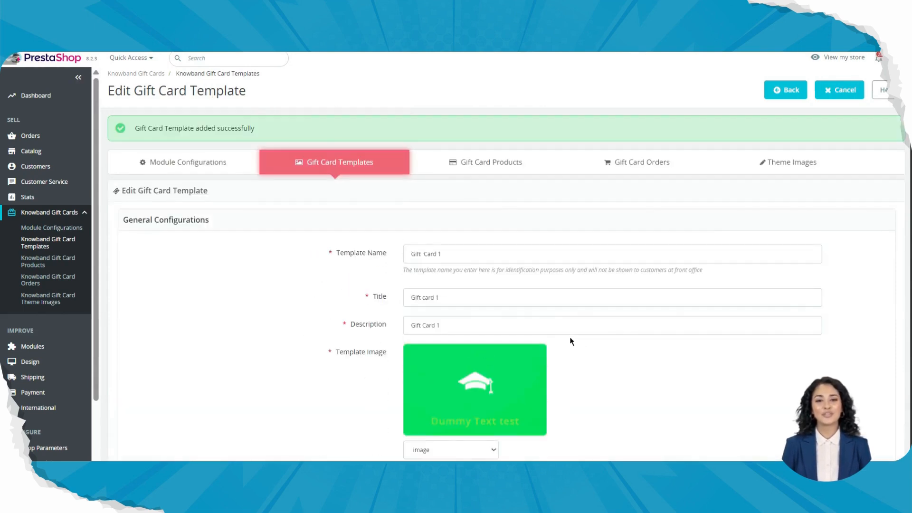
pyautogui.scroll(-6, 570, 340)
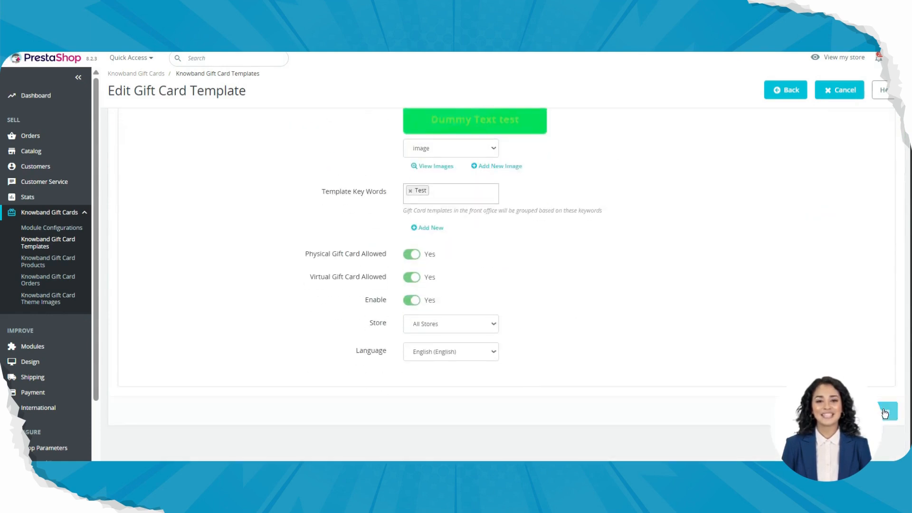
pyautogui.click(884, 411)
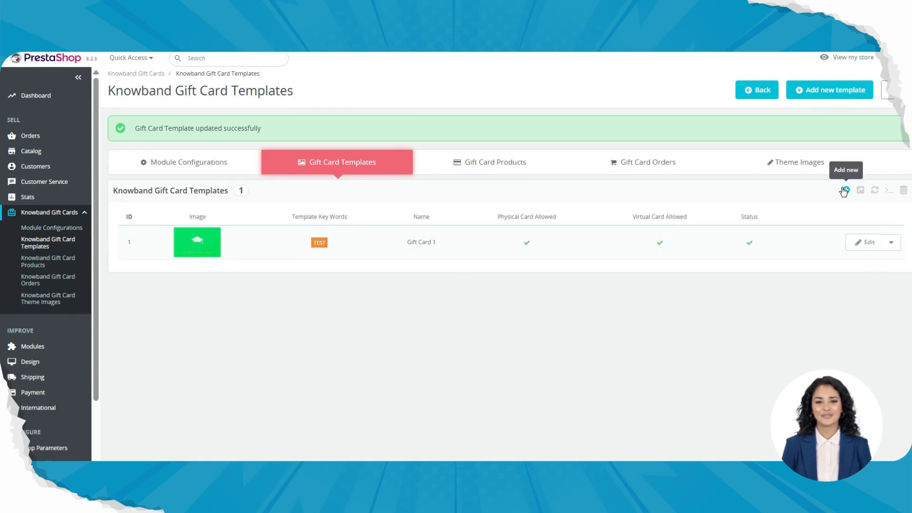
# - Start a new gift card product named "product" with image Banner--horizontal-sliding_1 (1).jpg and reference "prodycrrwd", leaving the EAN-13 barcode empty
pyautogui.click(497, 162)
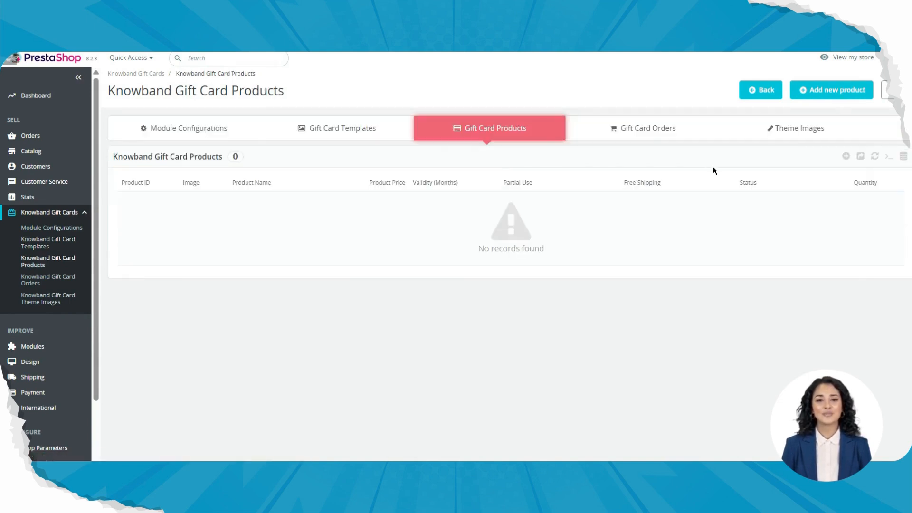
pyautogui.moveTo(826, 95); pyautogui.dragTo(457, 234)
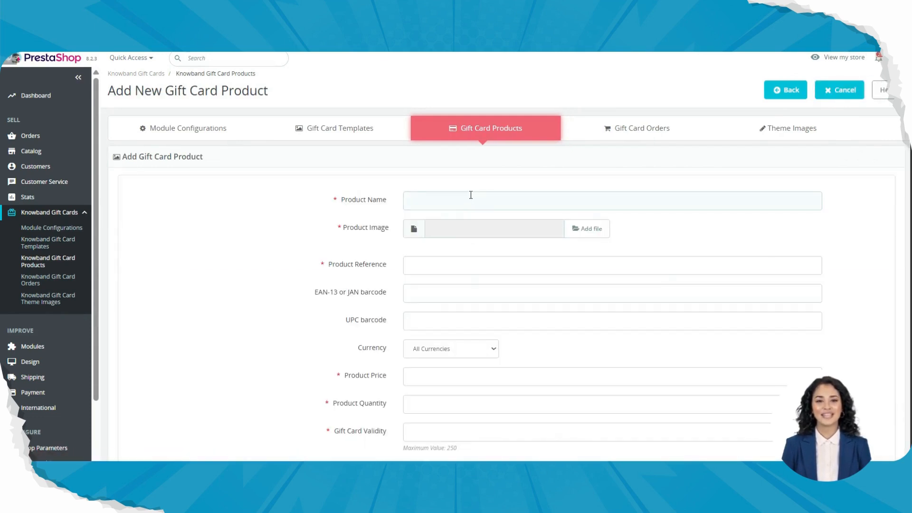
pyautogui.click(471, 195)
pyautogui.write('product')
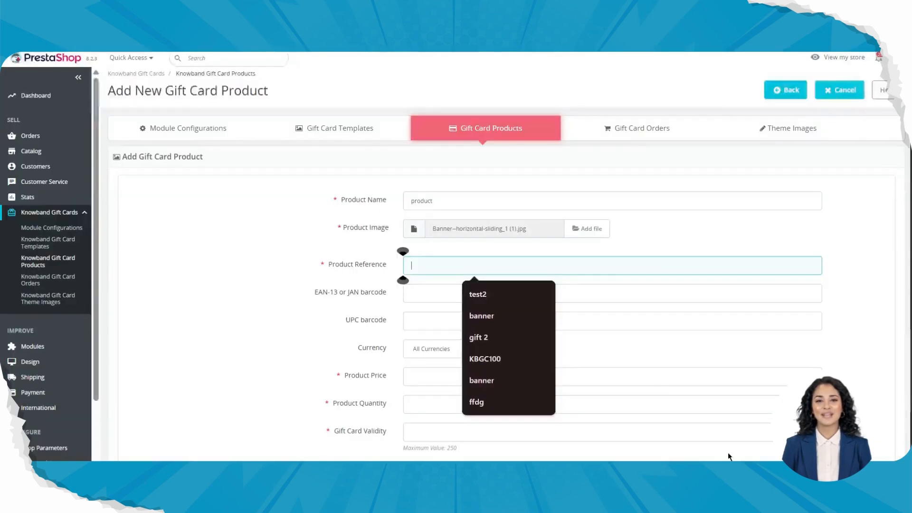
pyautogui.write('prodycrrwd')
pyautogui.press('Tab')
pyautogui.press('Tab')
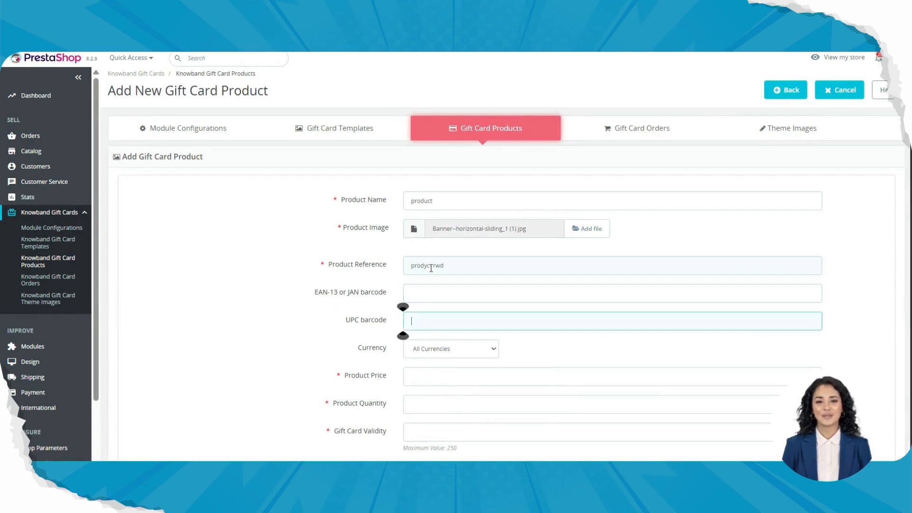
# - Leave the UPC barcode empty, keep All Currencies, and set the product price to 100 and the quantity to 10
pyautogui.press('Tab')
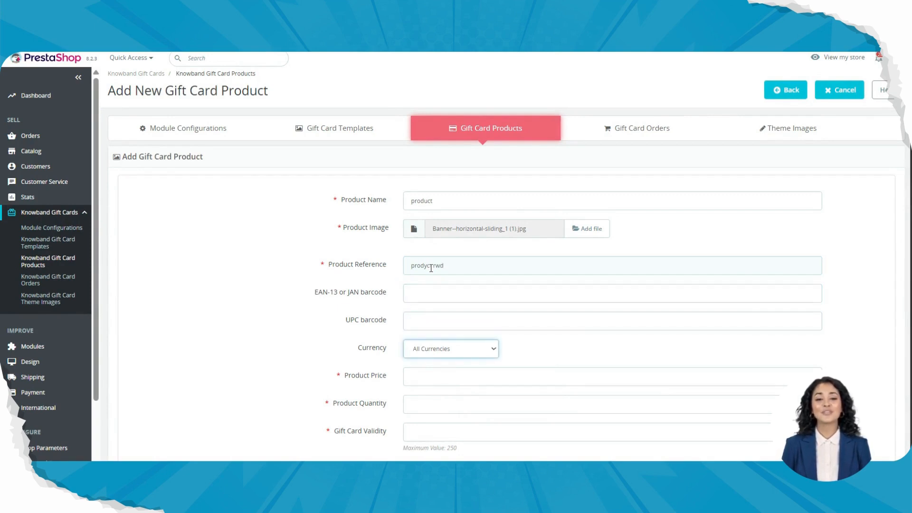
pyautogui.press('Tab')
pyautogui.write('100')
pyautogui.press('Tab')
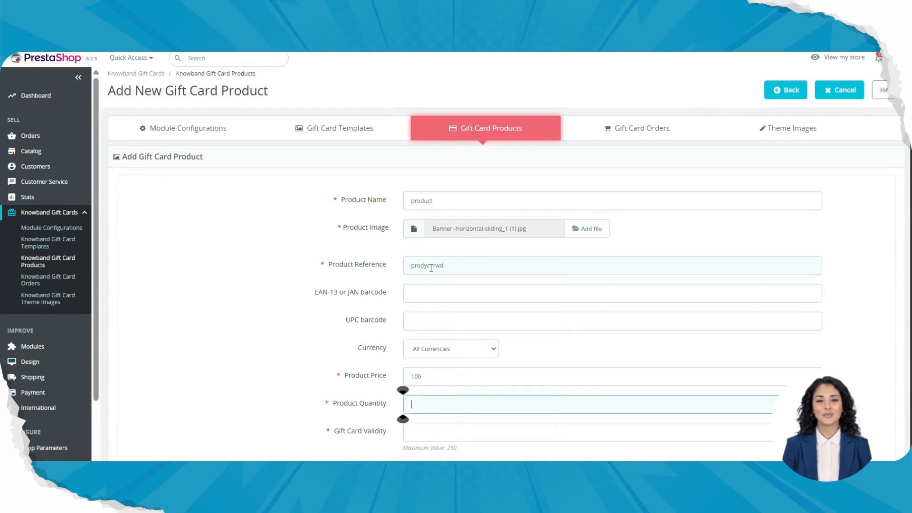
pyautogui.write('10')
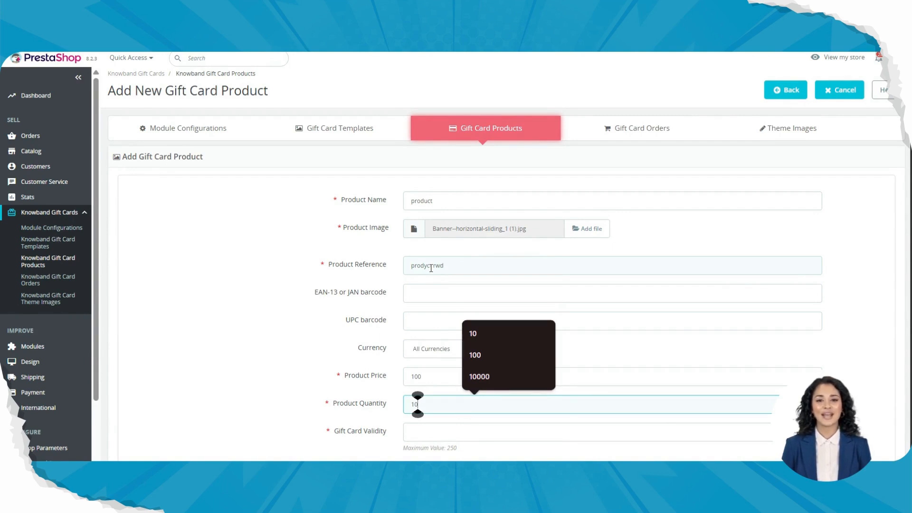
# - Enable Free Shipping and Partial Use, set the gift card validity to 1 month, and save the product
pyautogui.press('Tab')
pyautogui.write('0')
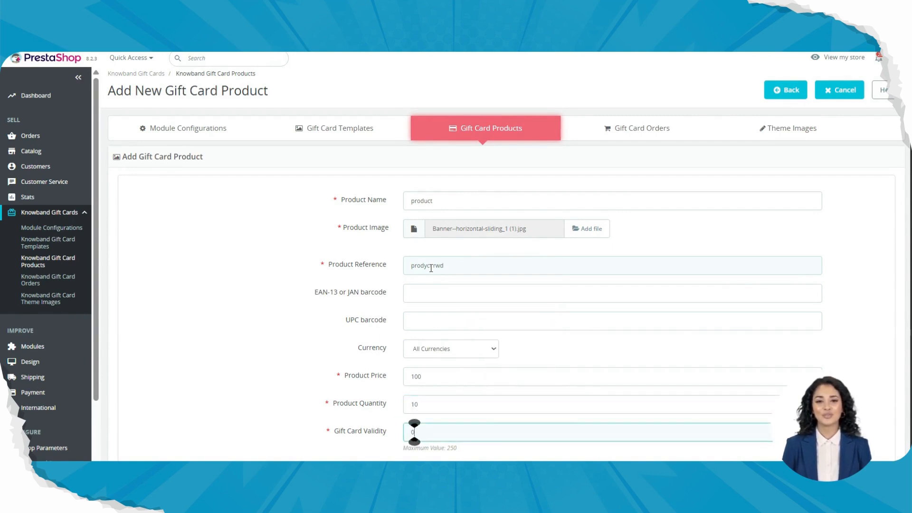
pyautogui.scroll(-4, 432, 257)
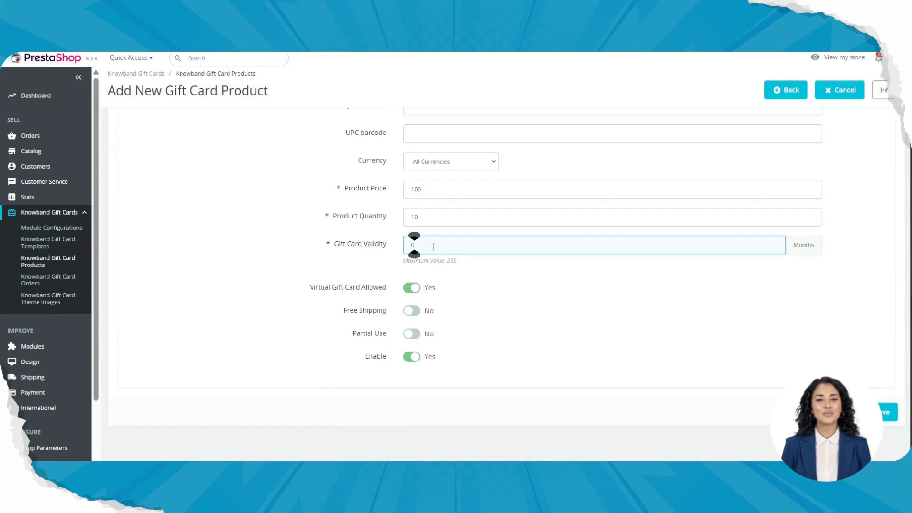
pyautogui.click(413, 312)
pyautogui.click(416, 335)
pyautogui.click(736, 250)
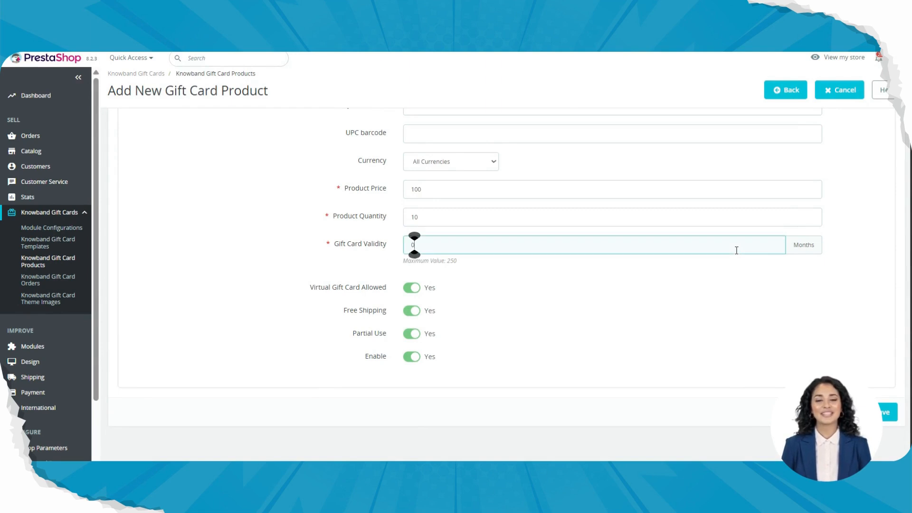
pyautogui.press('BackSpace')
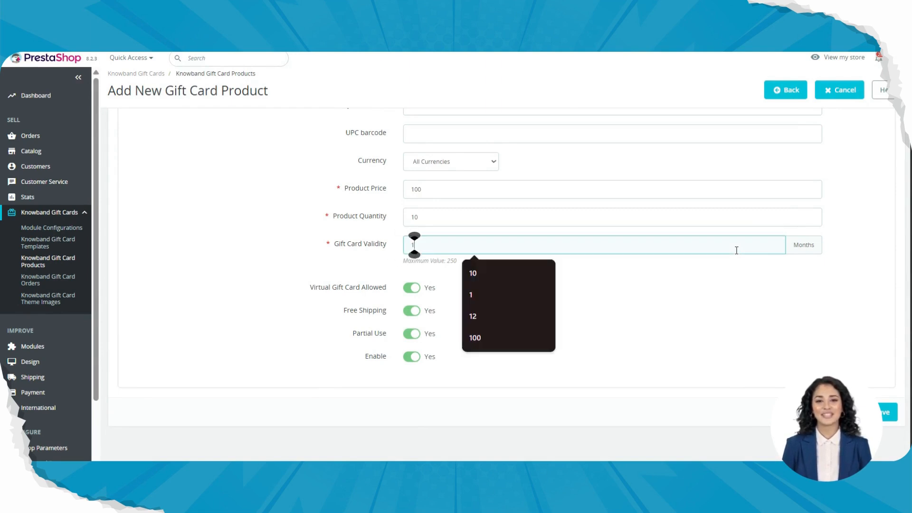
pyautogui.press('Tab')
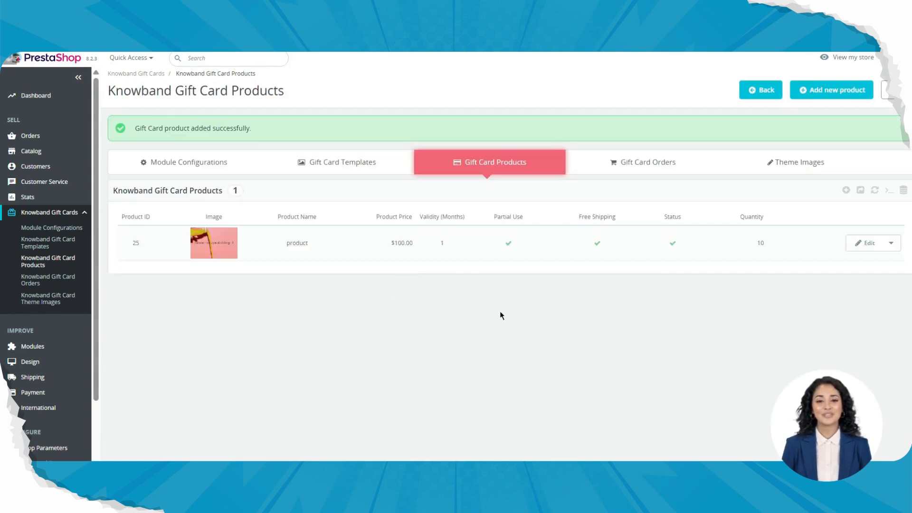
# - Review the gift card orders list and the gift card theme images list
pyautogui.click(639, 162)
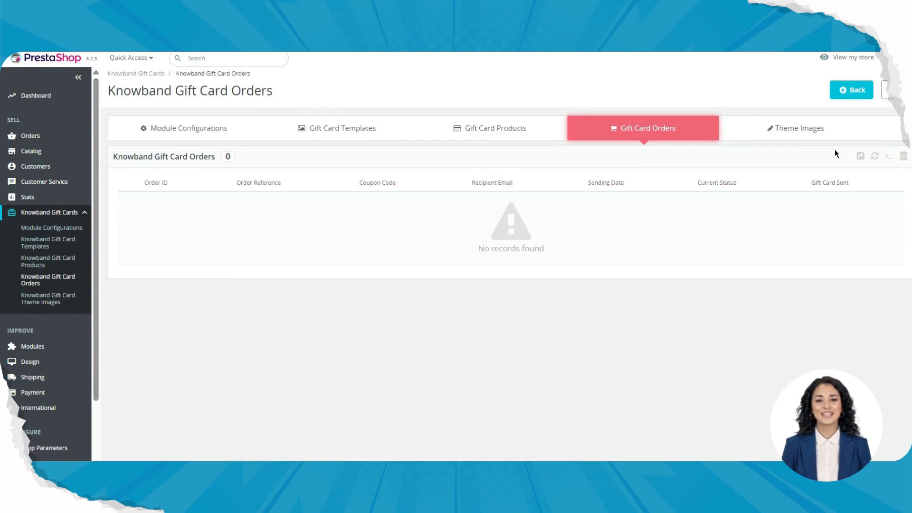
pyautogui.click(798, 127)
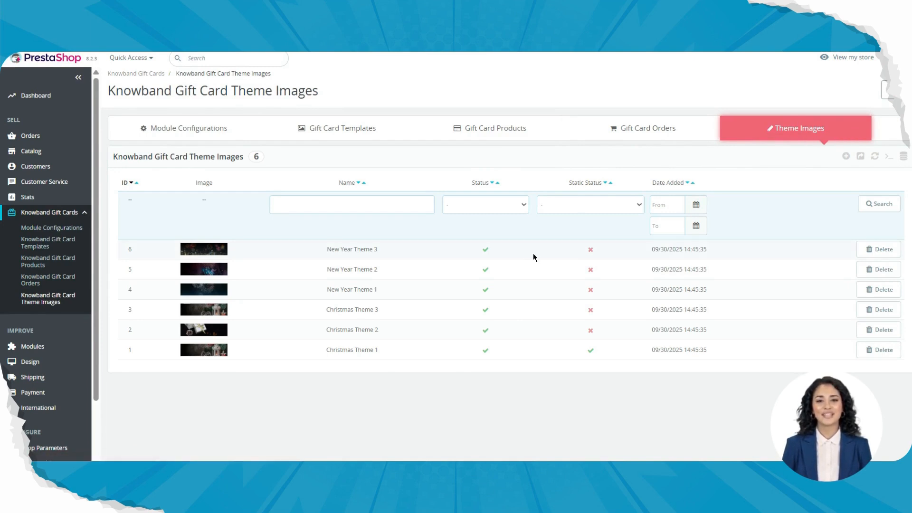
# - Start a new theme image named "test" using the file Banner--horizontal-sliding_1 (1).jpg
pyautogui.click(846, 156)
pyautogui.click(429, 204)
pyautogui.write('test')
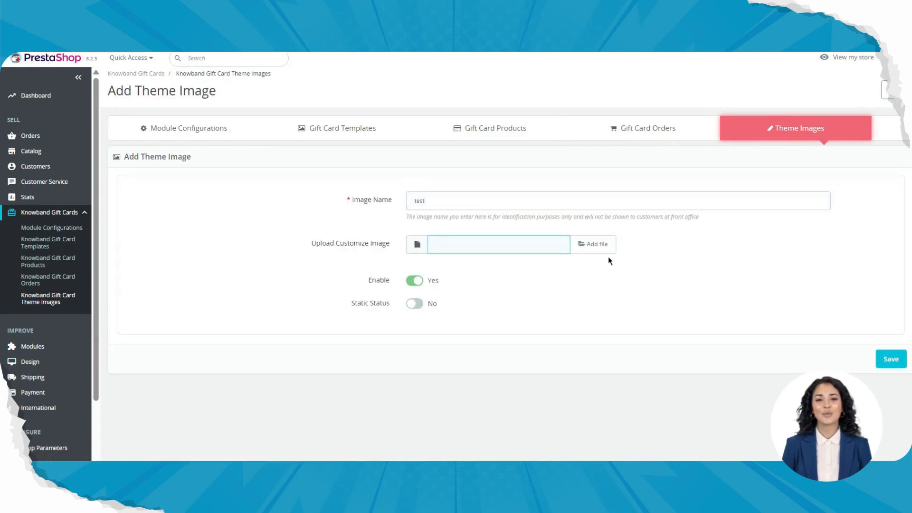
pyautogui.click(593, 244)
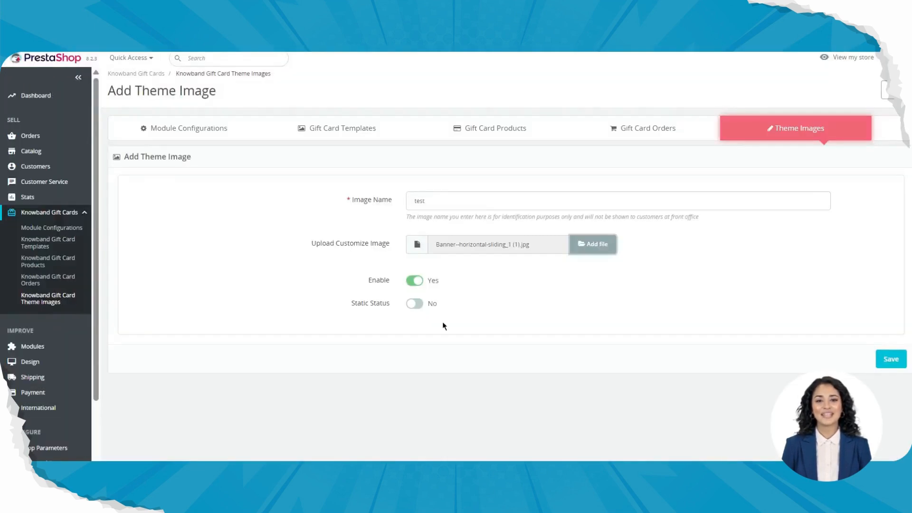
# - Try to save the theme image with Static Status enabled, and disable Static Status again
pyautogui.click(412, 304)
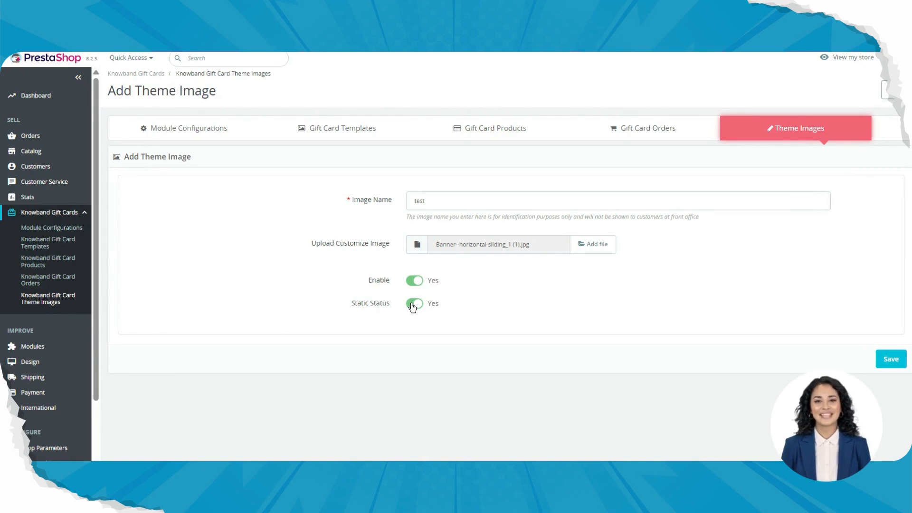
pyautogui.click(897, 357)
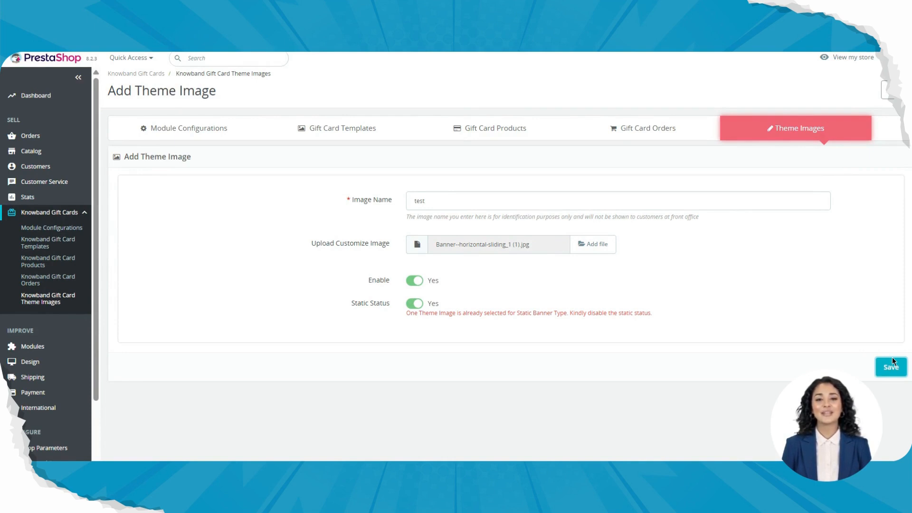
pyautogui.moveTo(425, 314); pyautogui.dragTo(630, 313)
pyautogui.click(725, 313)
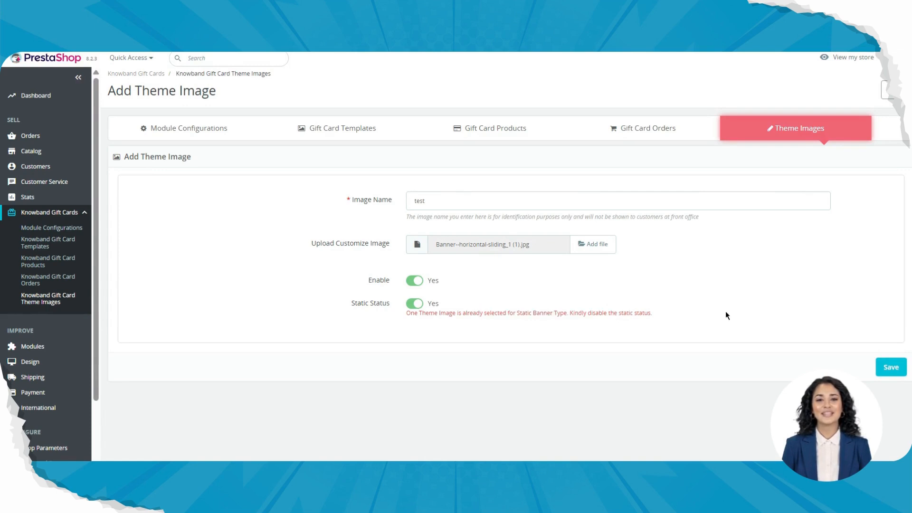
pyautogui.click(415, 303)
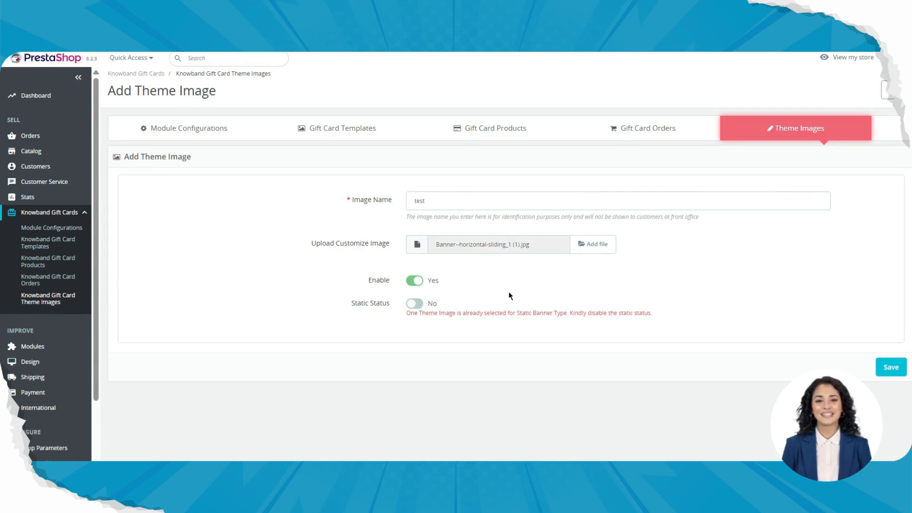
# - Save the theme image and set the theme images list's Static Status filter to Disable
pyautogui.click(891, 360)
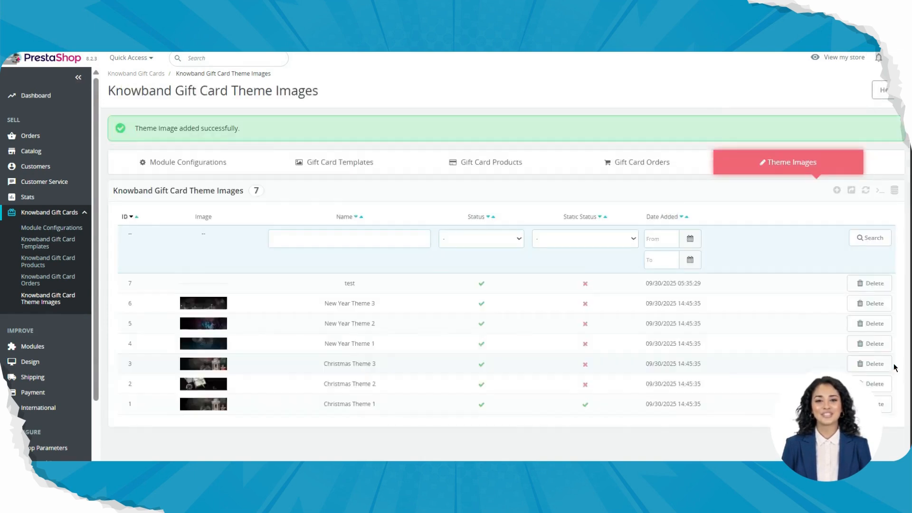
pyautogui.scroll(-1, 559, 323)
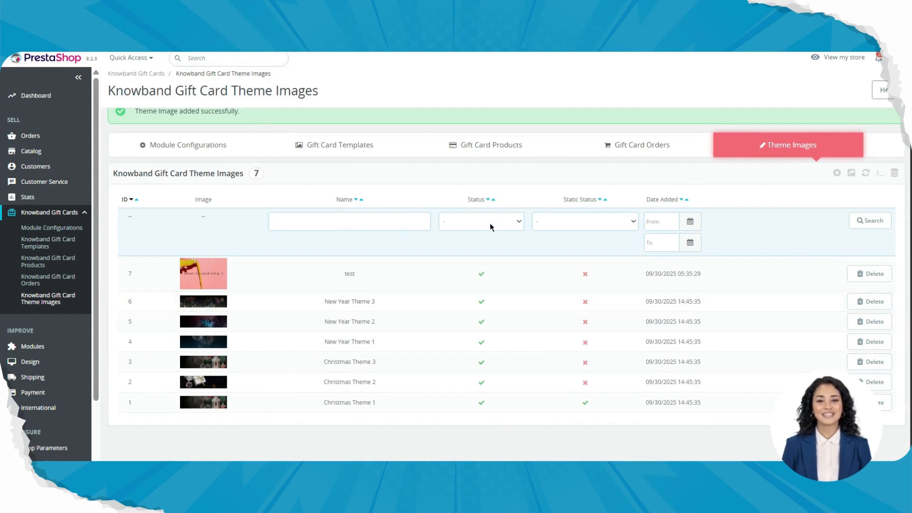
pyautogui.click(612, 227)
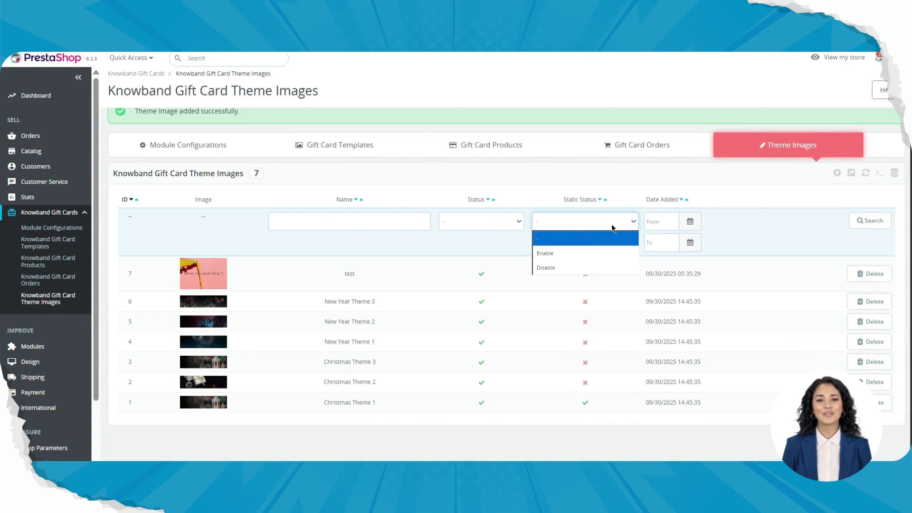
pyautogui.click(566, 268)
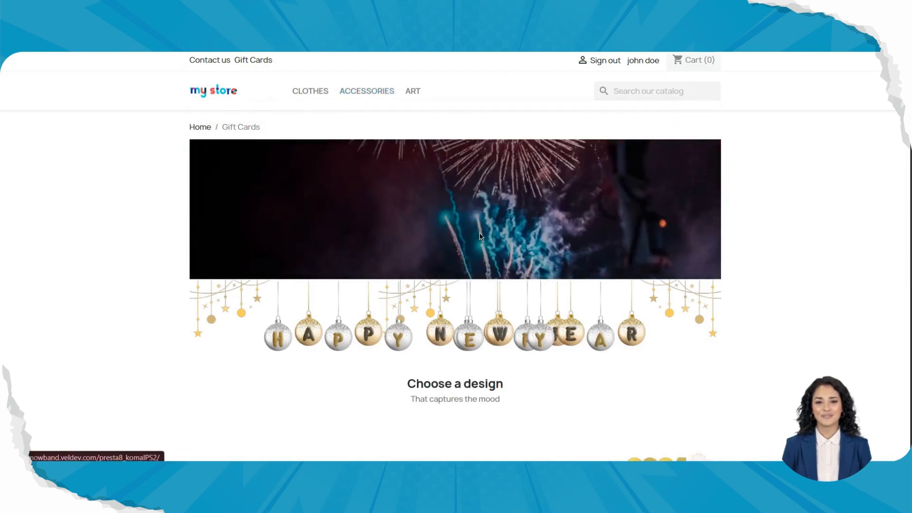
# - Open the storefront's Gift Cards page from the customer account and start sending Gift card 1
pyautogui.scroll(-5, 480, 234)
pyautogui.scroll(5, 480, 234)
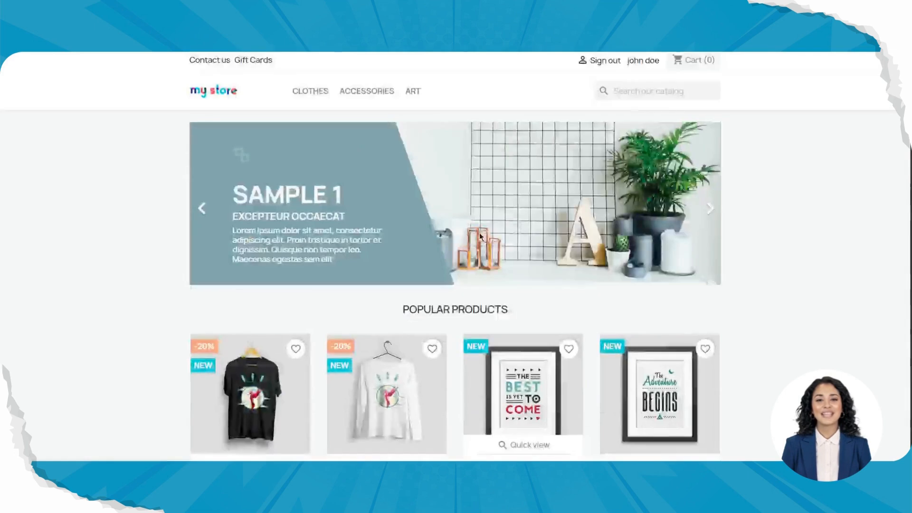
pyautogui.click(643, 62)
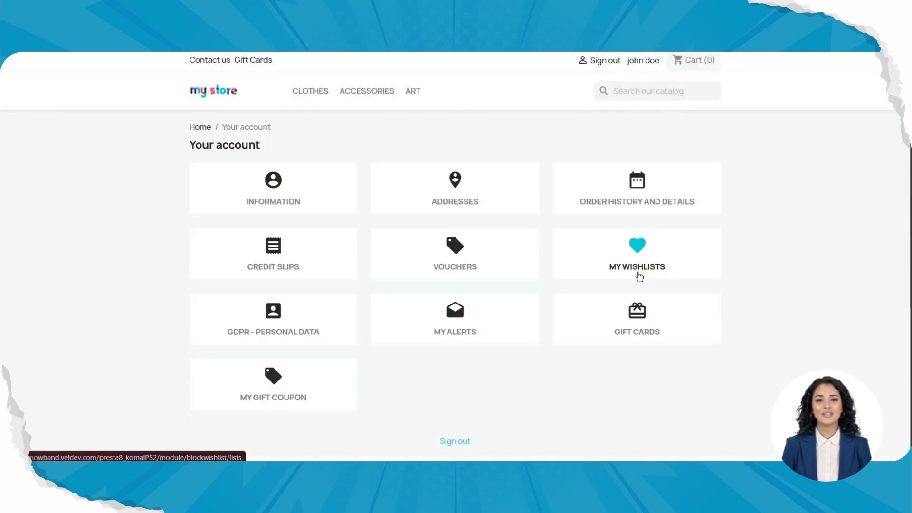
pyautogui.scroll(-3, 639, 275)
pyautogui.click(637, 171)
pyautogui.scroll(-5, 423, 260)
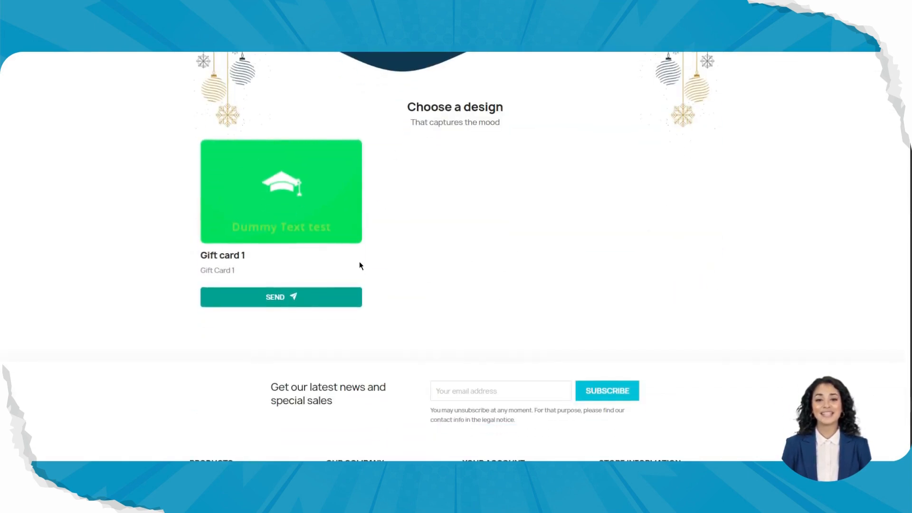
pyautogui.click(289, 301)
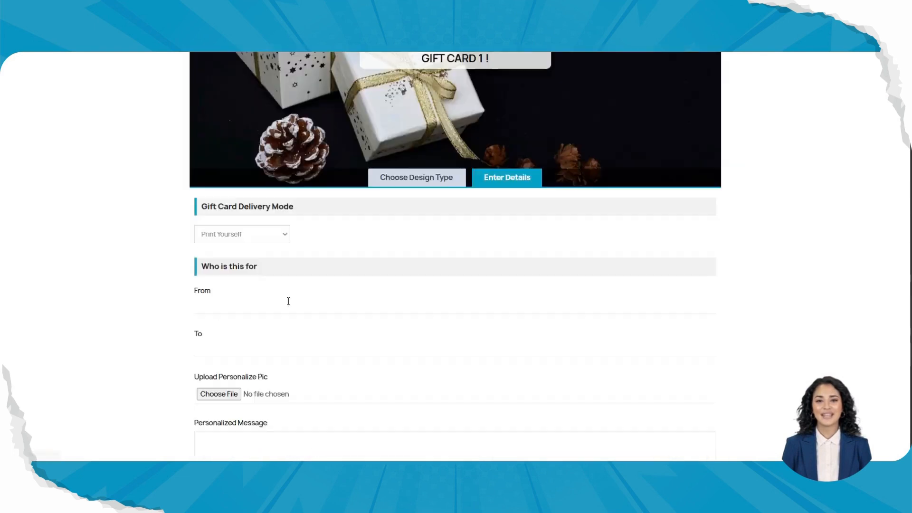
# - Try the Send By Email delivery mode and return to Print Yourself
pyautogui.click(239, 237)
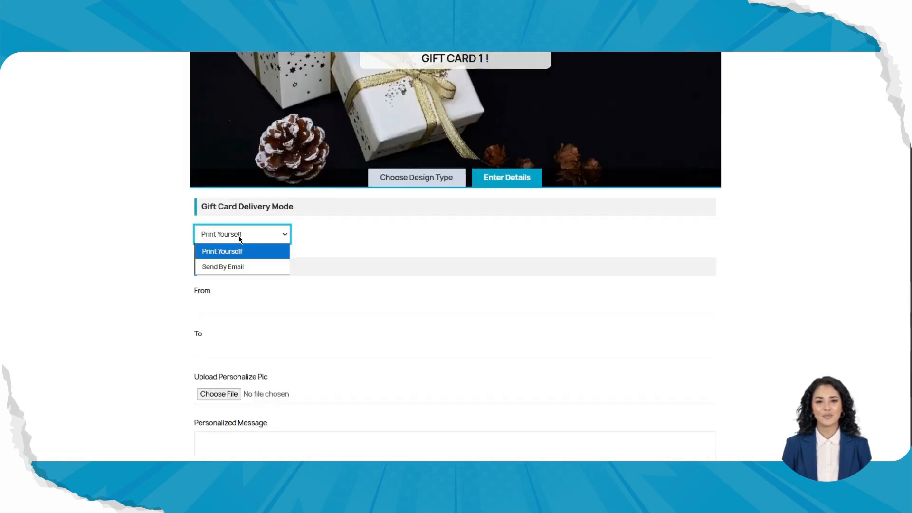
pyautogui.click(252, 266)
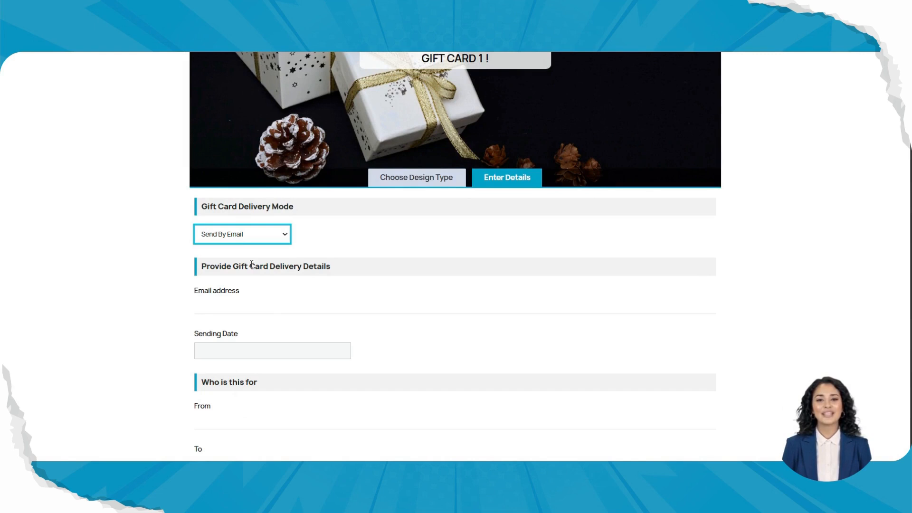
pyautogui.click(225, 237)
pyautogui.click(228, 248)
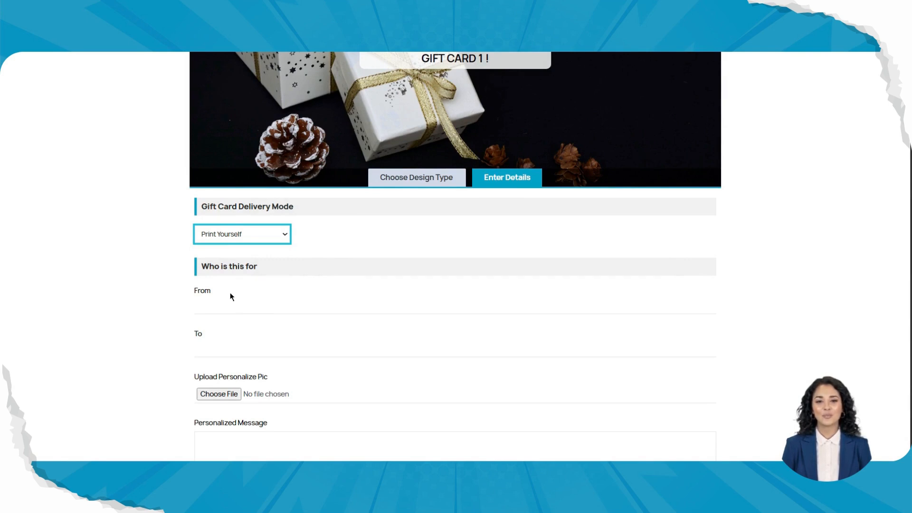
# - Set the delivery mode to Send By Email, with the recipient's email address and sending date 30/09/2025
pyautogui.click(211, 237)
pyautogui.click(216, 265)
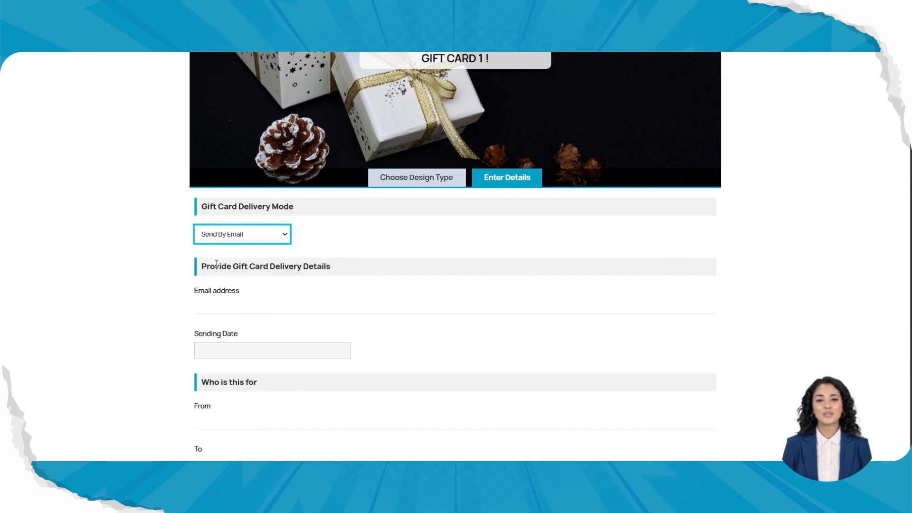
pyautogui.click(236, 311)
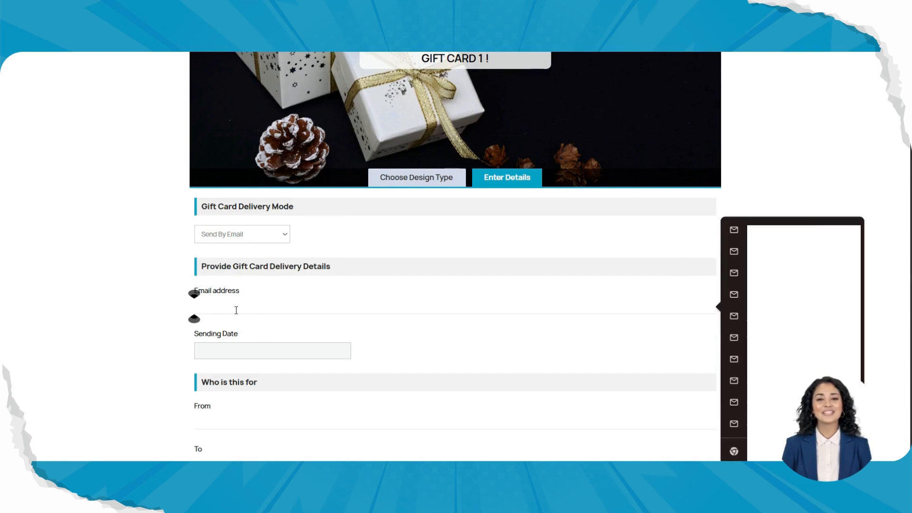
pyautogui.press('Down')
pyautogui.press('Return')
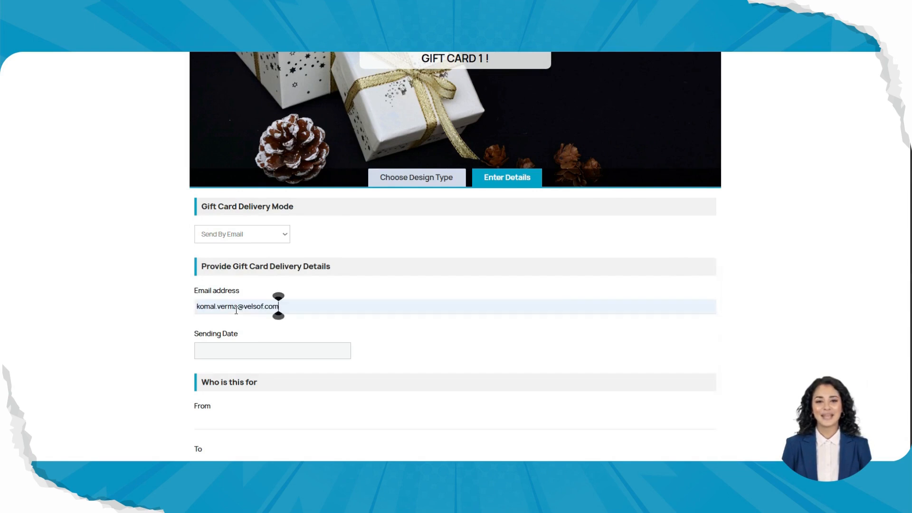
pyautogui.click(253, 354)
pyautogui.click(248, 334)
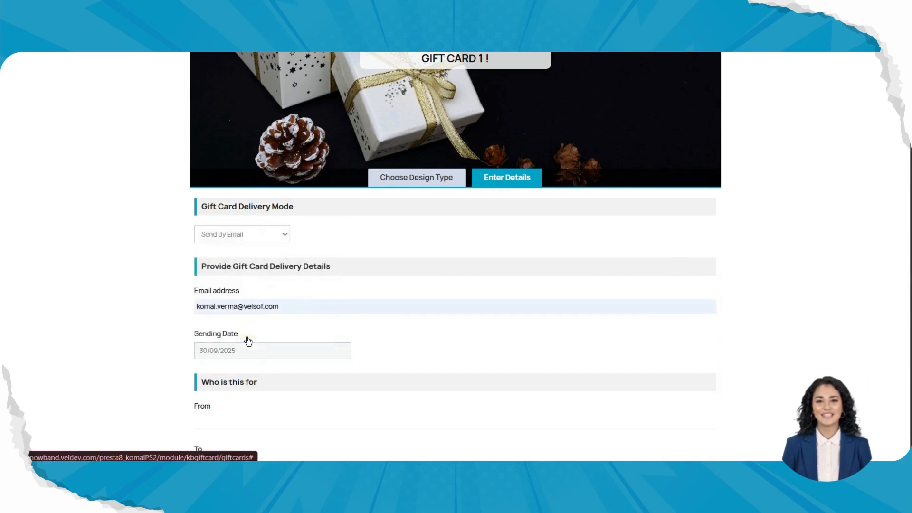
# - Enter "test" as the sender and the recipient's name, and open the file selection for the personalized picture
pyautogui.scroll(-3, 247, 337)
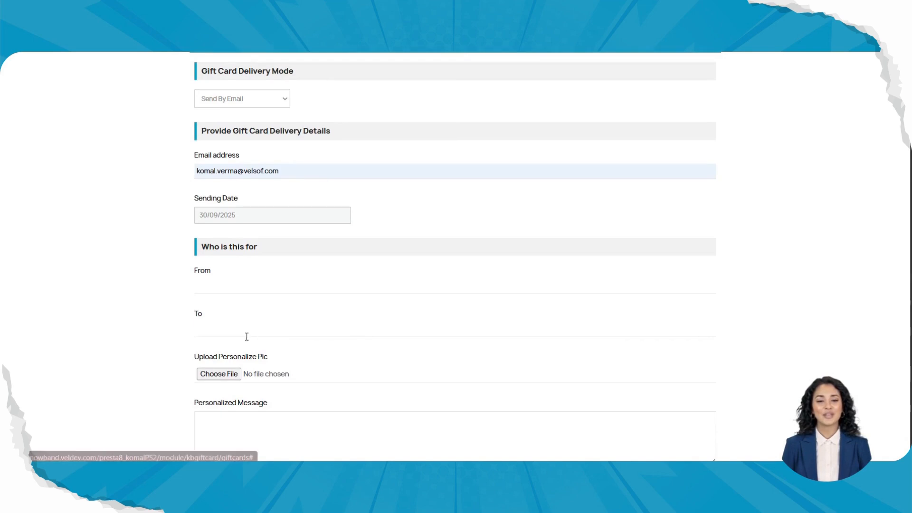
pyautogui.click(226, 290)
pyautogui.click(270, 315)
pyautogui.click(267, 328)
pyautogui.click(265, 304)
pyautogui.scroll(-1, 265, 305)
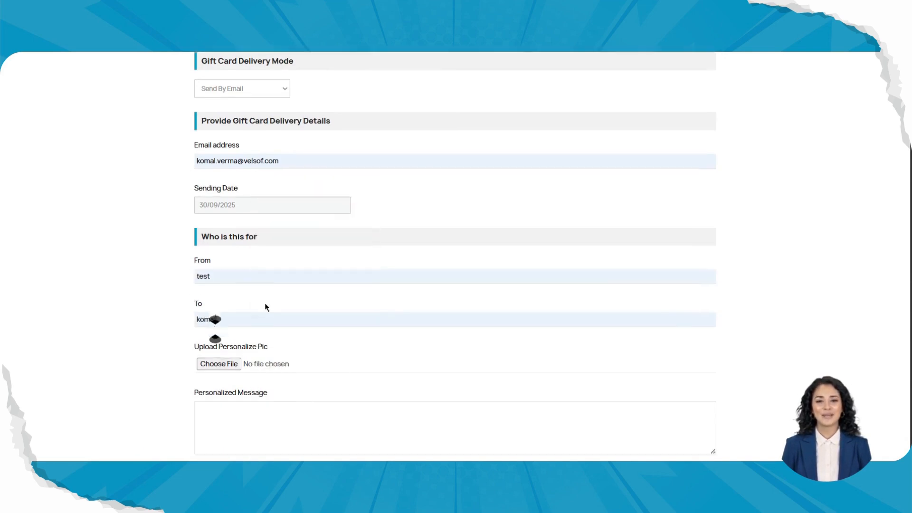
pyautogui.scroll(-2, 265, 307)
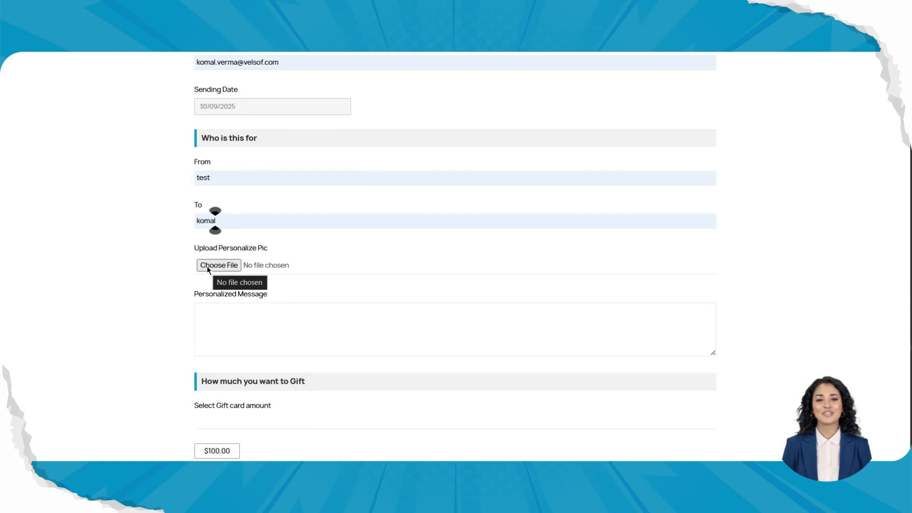
pyautogui.click(208, 270)
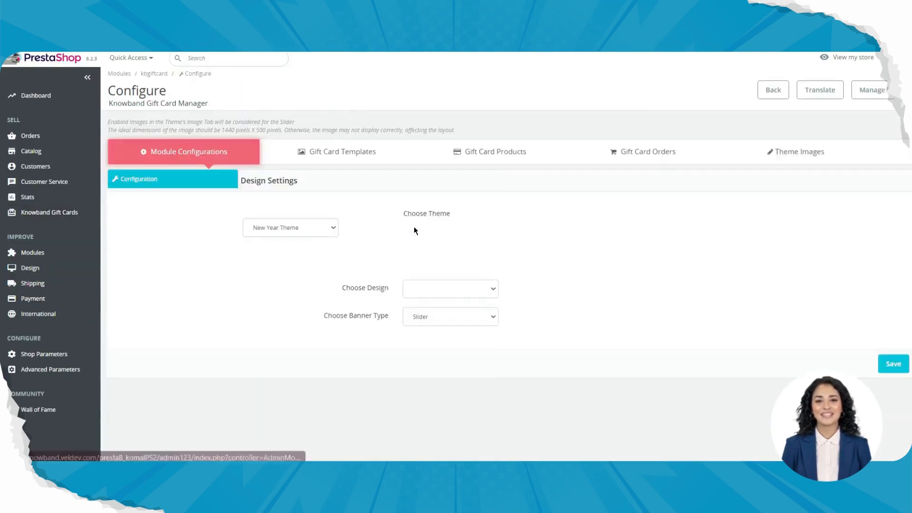
# - Upload the image 1758795121.jpg as the gift card's personalized picture
pyautogui.scroll(-5, 378, 225)
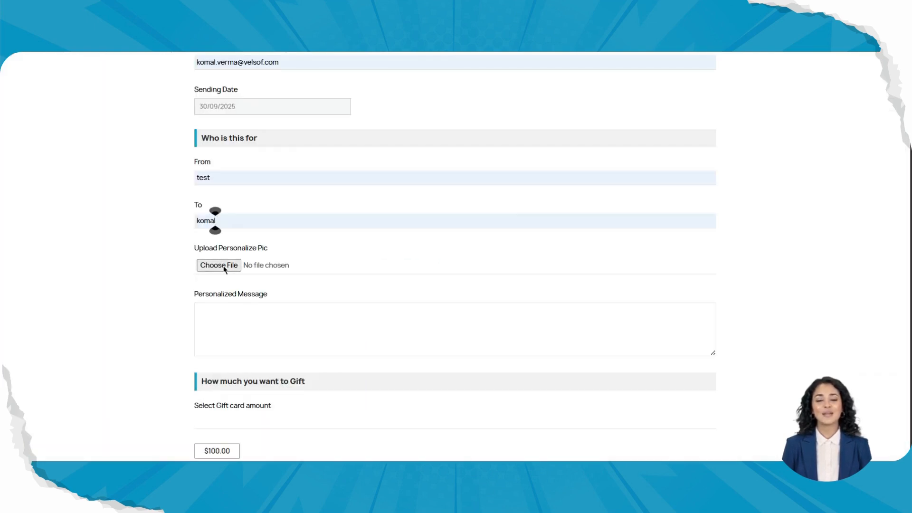
pyautogui.click(225, 270)
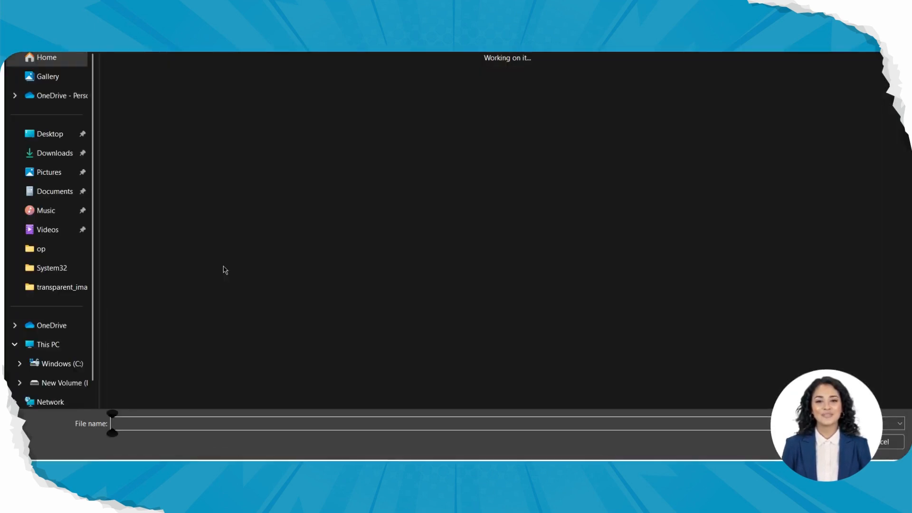
pyautogui.doubleClick(494, 356)
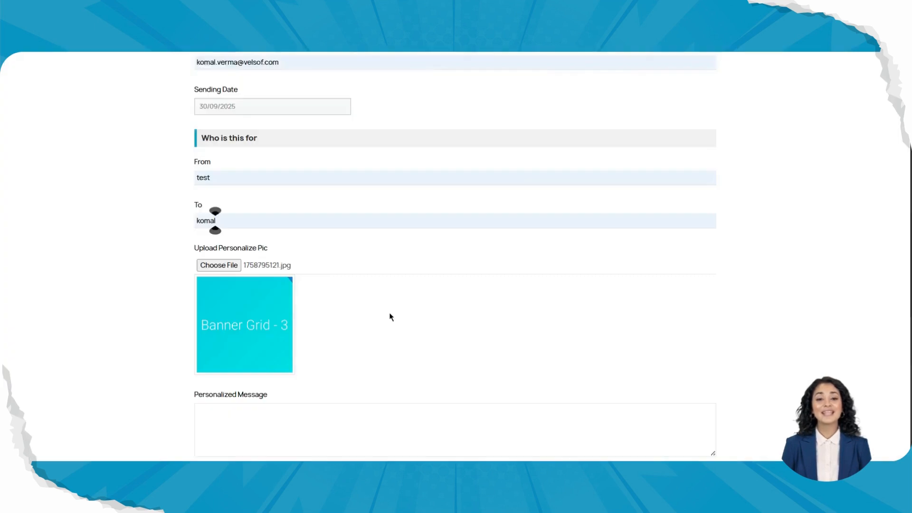
pyautogui.scroll(-2, 390, 316)
pyautogui.click(220, 80)
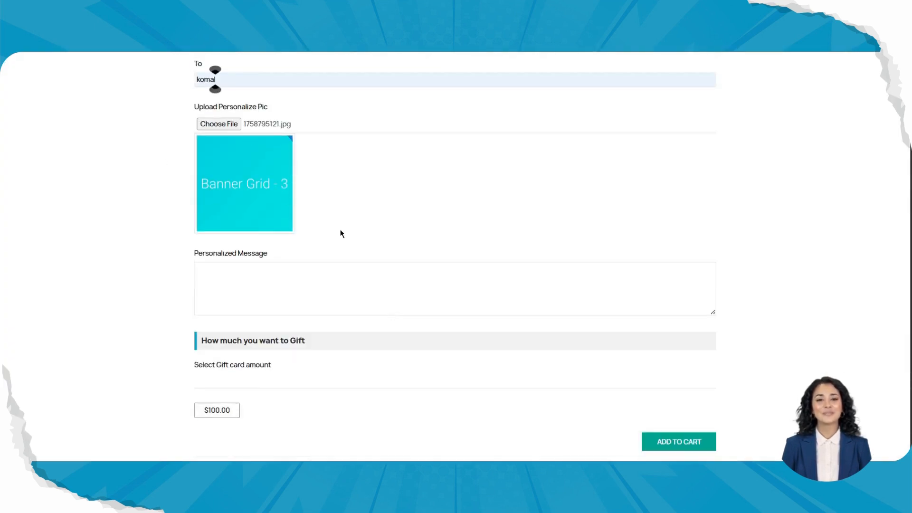
# - Add the gift card to the cart with the personalized message "this oiist esrt" and an amount of $100.00
pyautogui.click(278, 287)
pyautogui.write('this')
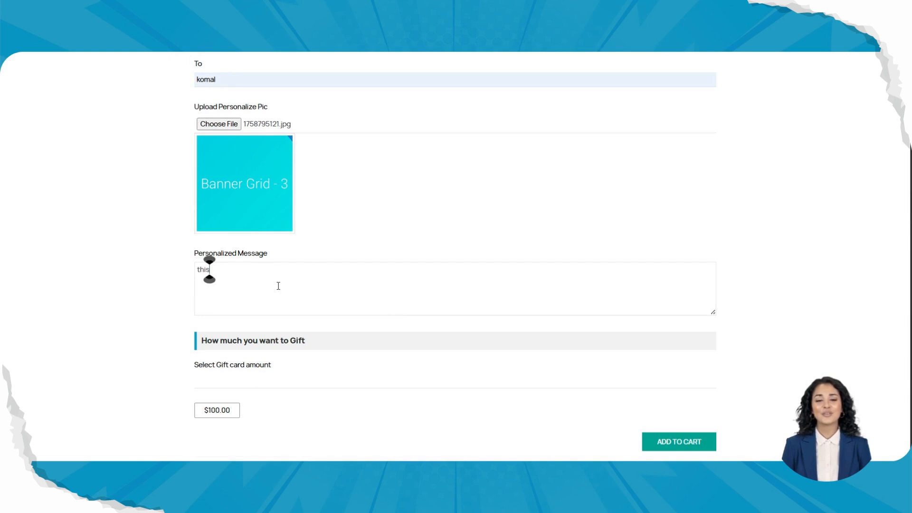
pyautogui.write(' oiist esrt')
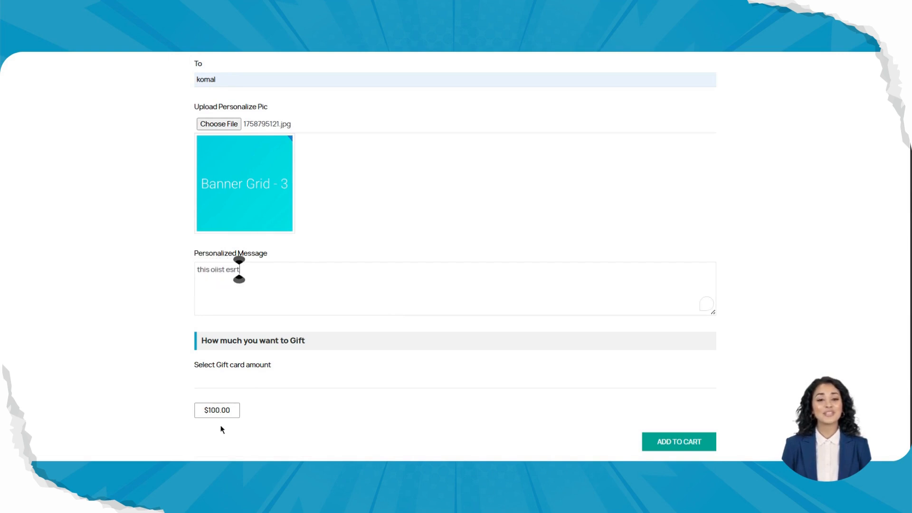
pyautogui.click(218, 413)
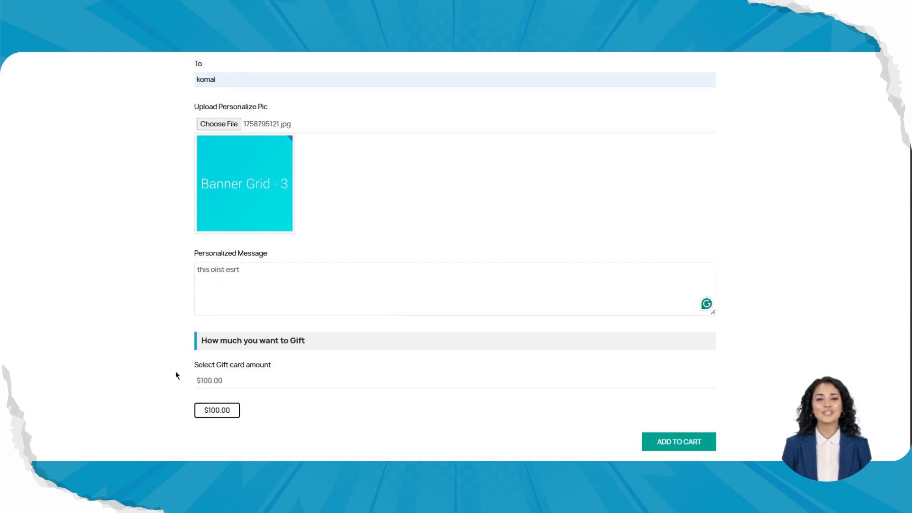
pyautogui.scroll(-2, 251, 380)
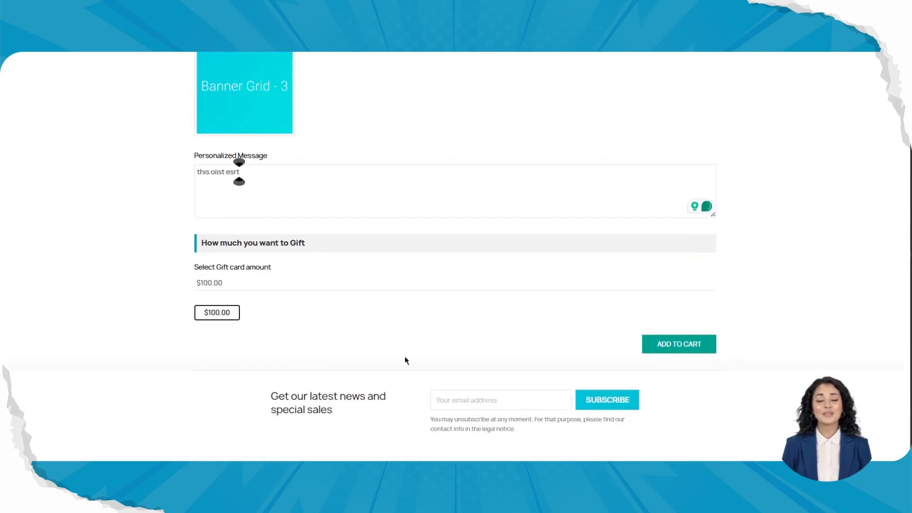
pyautogui.click(688, 352)
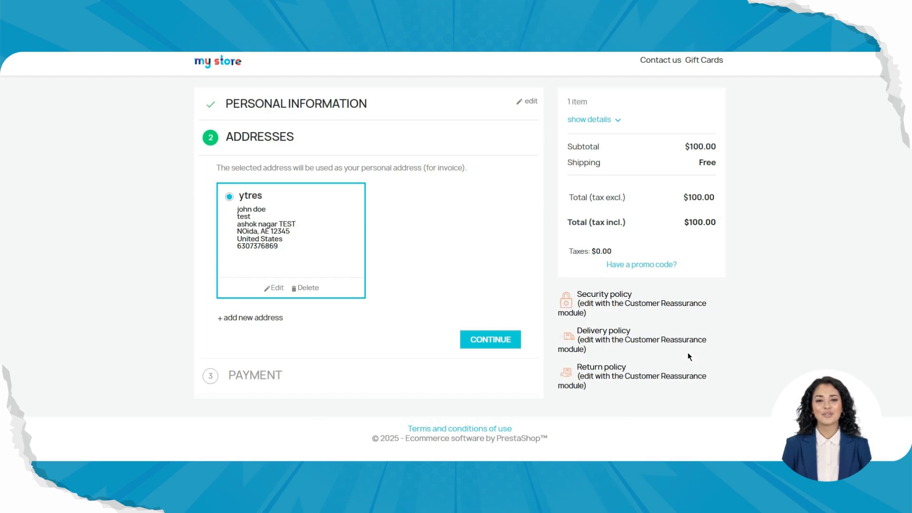
# - Check out with the saved address and Pay by bank wire, agree to the terms of service and place the gift card order
pyautogui.click(490, 338)
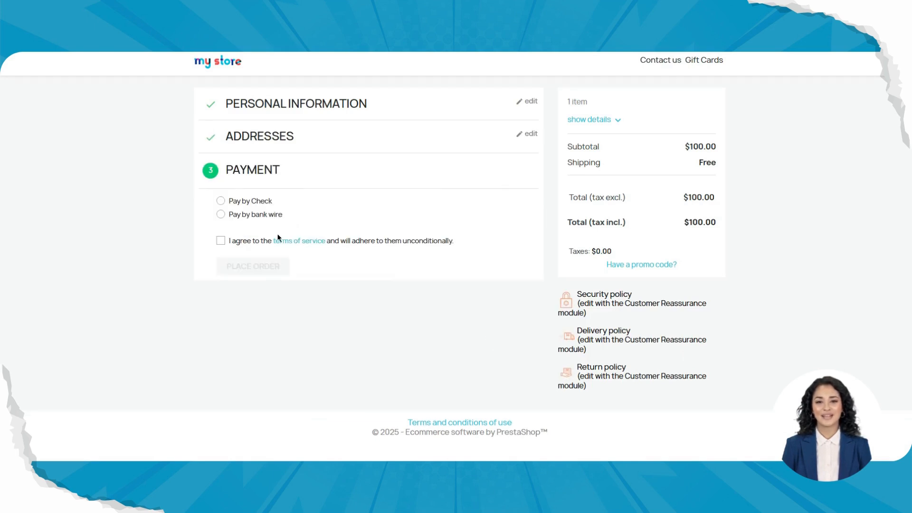
pyautogui.click(244, 215)
pyautogui.click(220, 273)
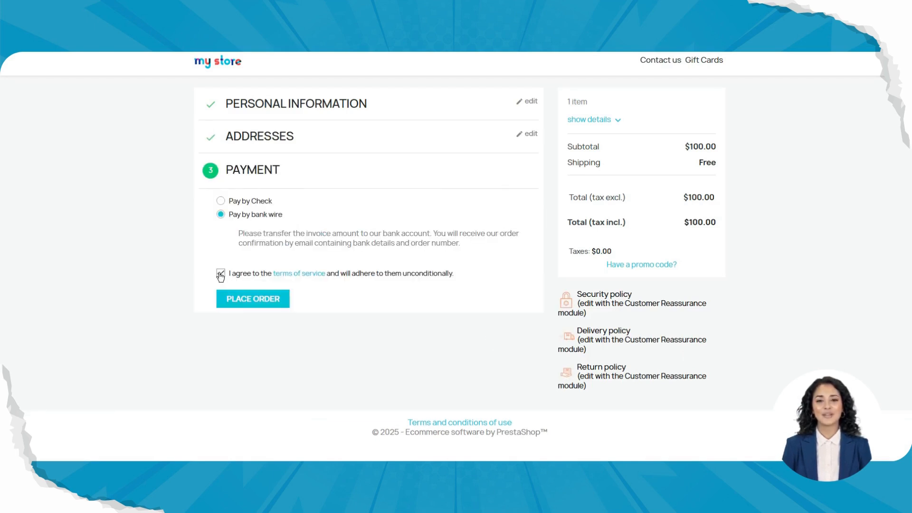
pyautogui.click(243, 303)
pyautogui.click(242, 303)
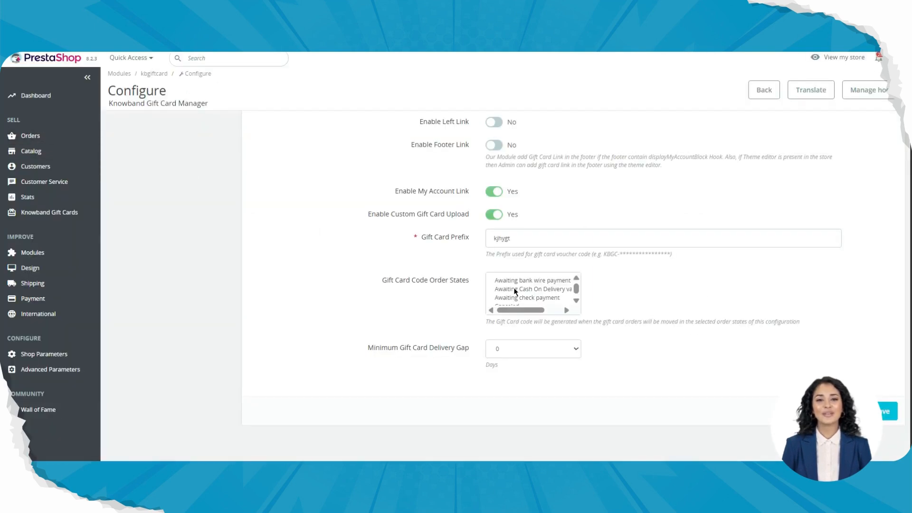
# - Examine the Gift Card Code Order States in the back office's Module Configurations and the current status of the gift card orders
pyautogui.scroll(-5, 514, 291)
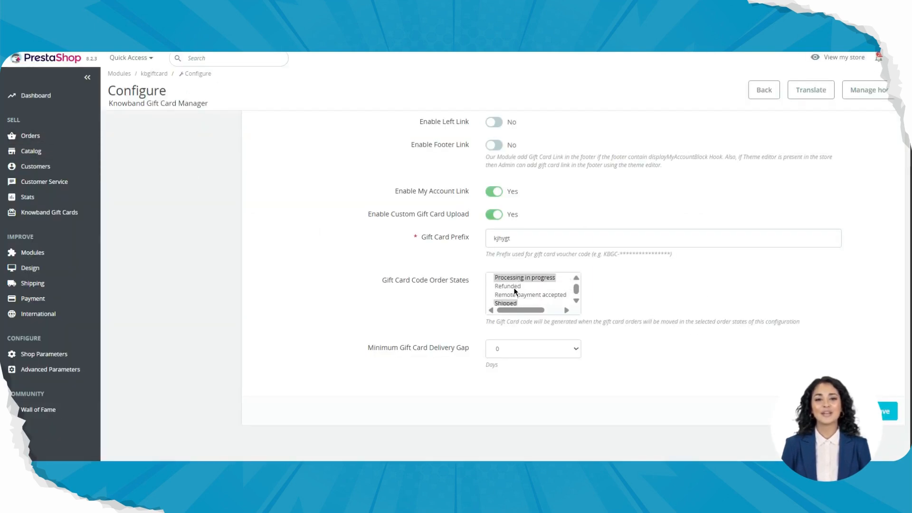
pyautogui.scroll(-1, 514, 291)
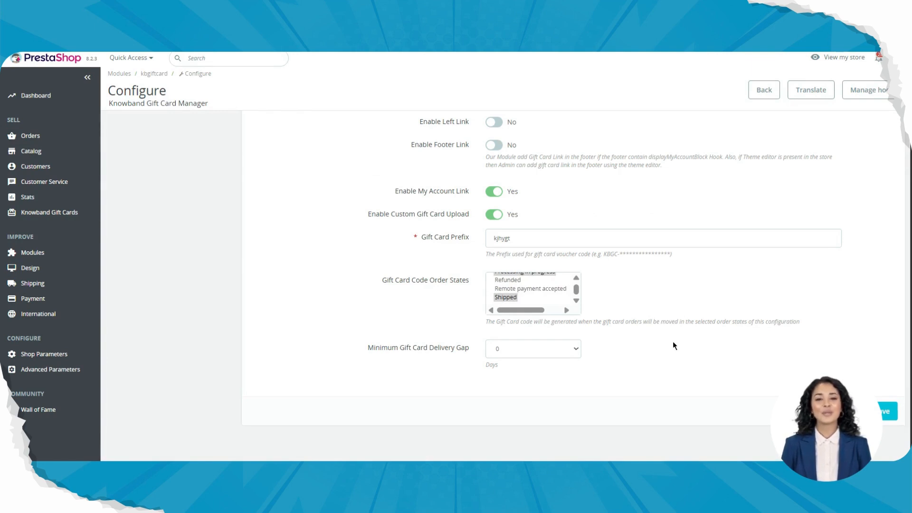
pyautogui.scroll(3, 673, 343)
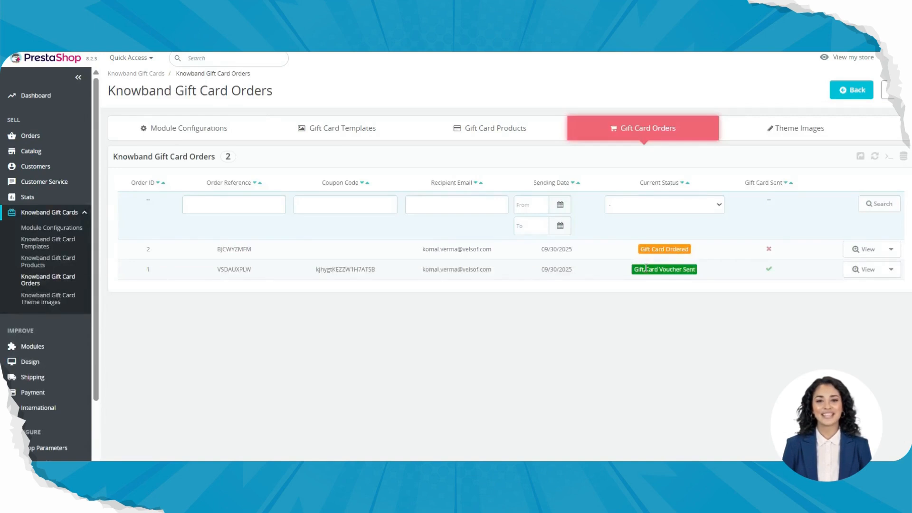
pyautogui.click(174, 135)
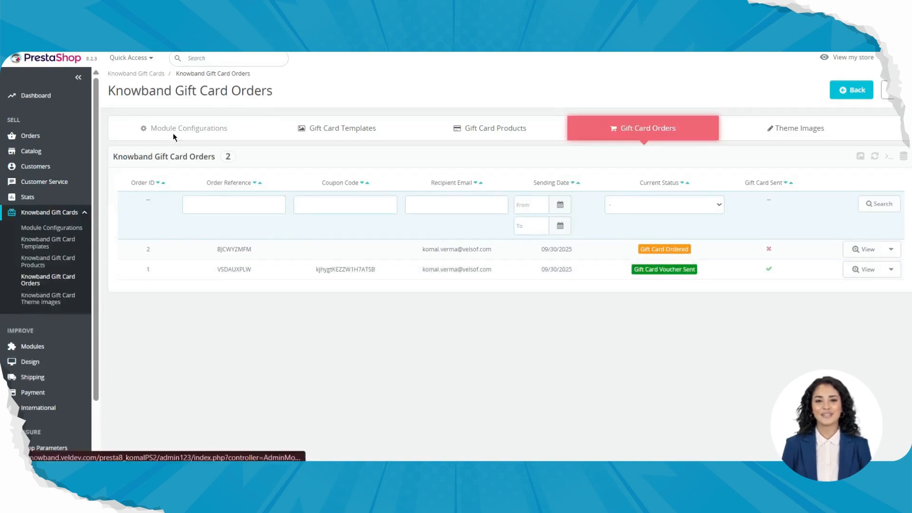
pyautogui.scroll(-3, 493, 303)
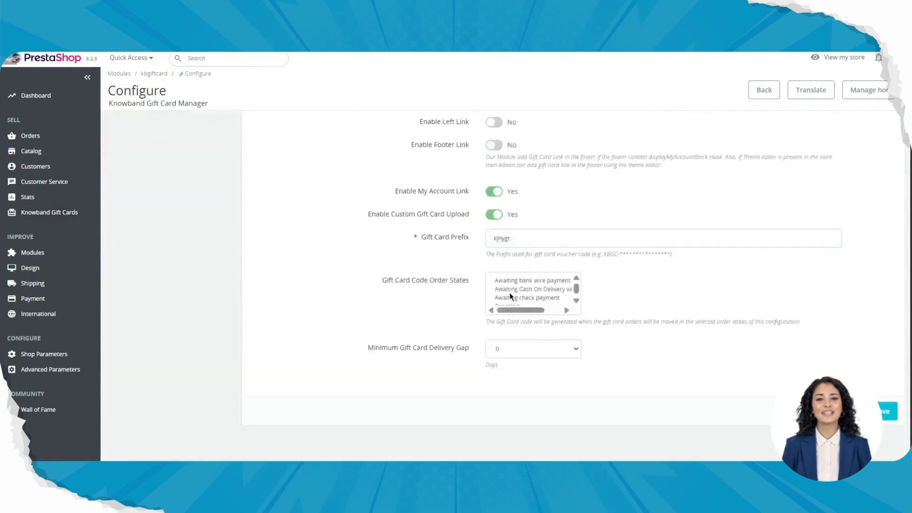
pyautogui.scroll(-3, 525, 298)
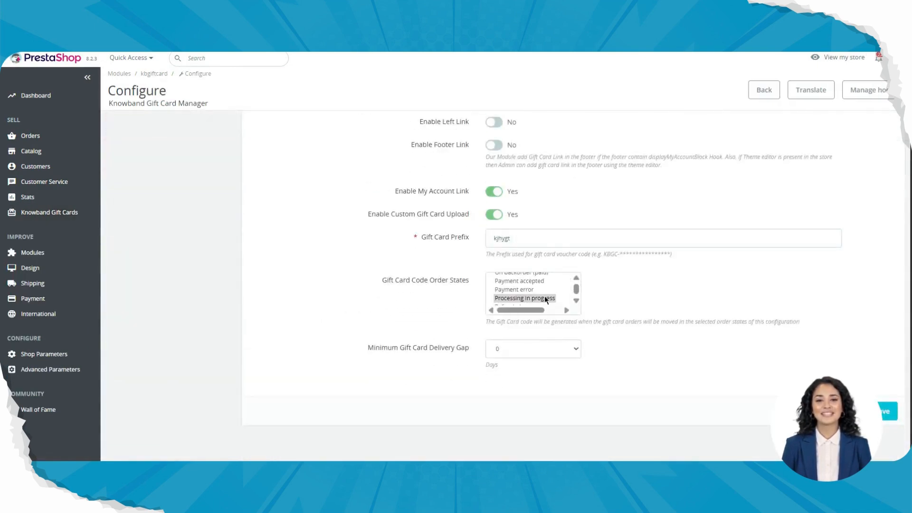
pyautogui.scroll(3, 544, 293)
pyautogui.scroll(-3, 542, 304)
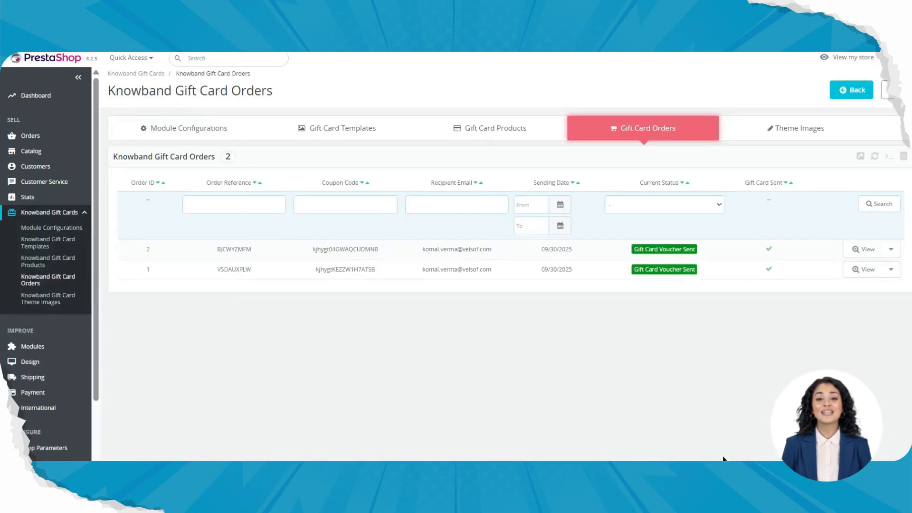
pyautogui.moveTo(625, 250); pyautogui.dragTo(676, 247)
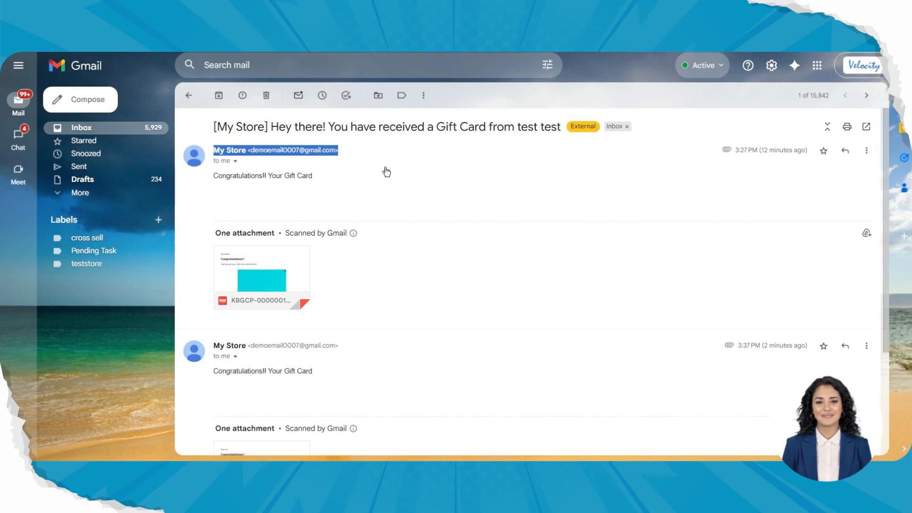
# - Switch to Gmail and open the KBGCP-0000002.pdf attachment of the latest gift card email at its voucher details
pyautogui.moveTo(369, 128); pyautogui.dragTo(590, 137)
pyautogui.click(506, 286)
pyautogui.scroll(-3, 332, 301)
pyautogui.click(267, 312)
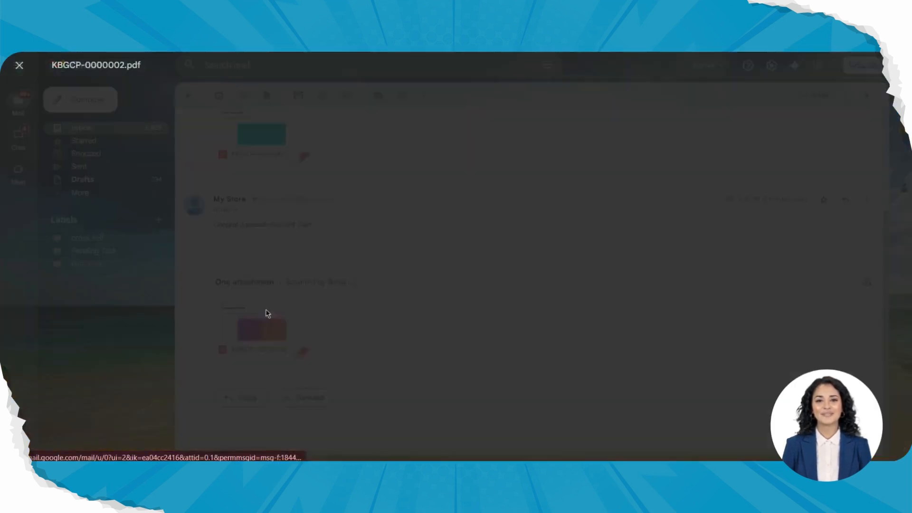
pyautogui.scroll(-5, 403, 309)
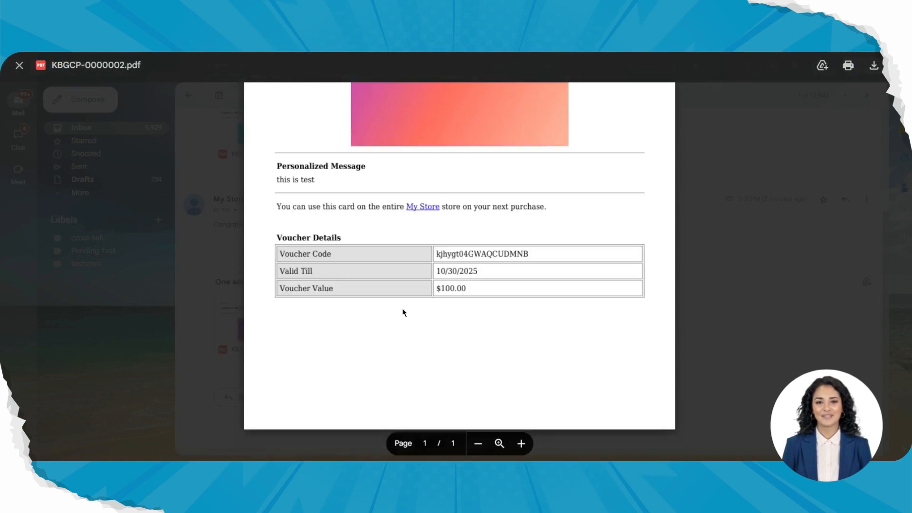
# - Copy the voucher code from the voucher details in the gift card PDF
pyautogui.doubleClick(455, 254)
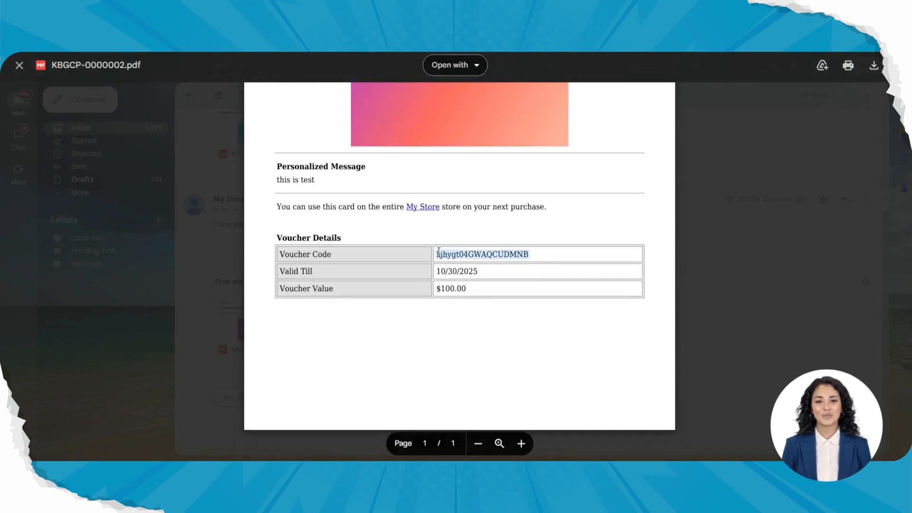
pyautogui.click(472, 258)
pyautogui.doubleClick(473, 258)
pyautogui.click(436, 256)
pyautogui.doubleClick(495, 257)
pyautogui.rightClick(495, 257)
pyautogui.click(511, 273)
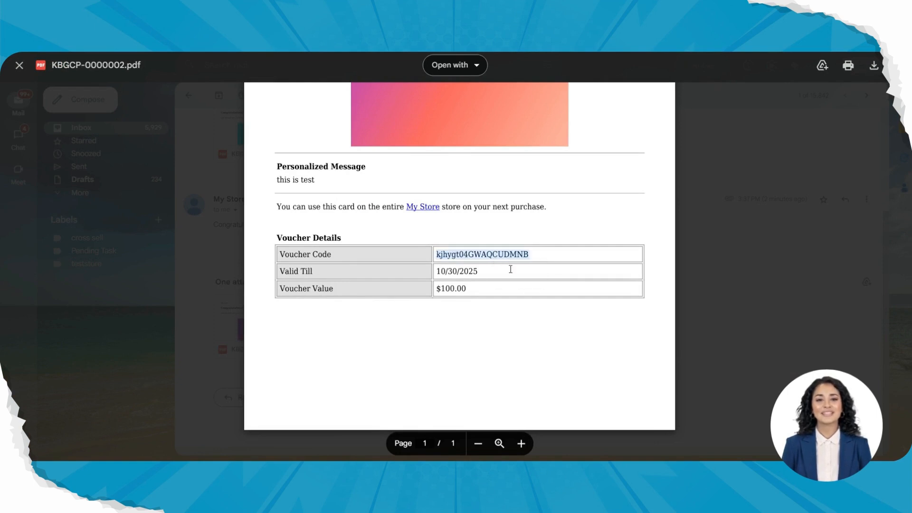
# - Examine the voucher's value and validity date, the picture and the store usage note in the gift card PDF
pyautogui.click(439, 287)
pyautogui.moveTo(439, 287)
pyautogui.mouseDown()
pyautogui.moveTo(476, 289)
pyautogui.moveTo(429, 273)
pyautogui.mouseUp()
pyautogui.click(418, 274)
pyautogui.scroll(5, 353, 257)
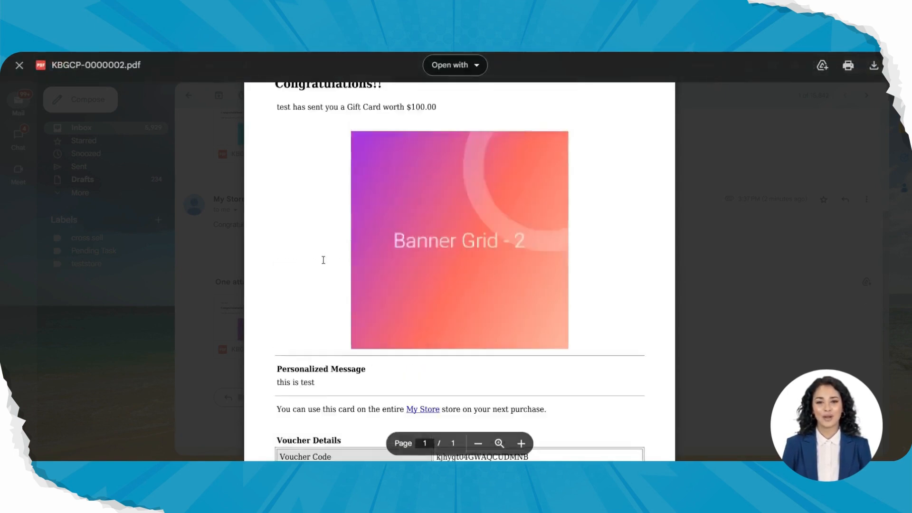
pyautogui.moveTo(282, 420); pyautogui.dragTo(342, 419)
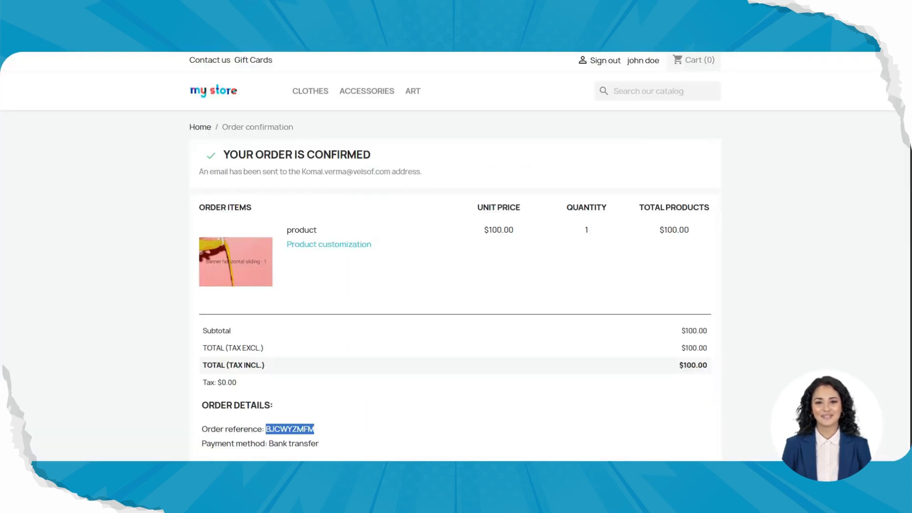
# - Switch to the storefront, add Mug The best is yet to come from Home Accessories to the cart, and proceed to the shopping cart
pyautogui.click(312, 112)
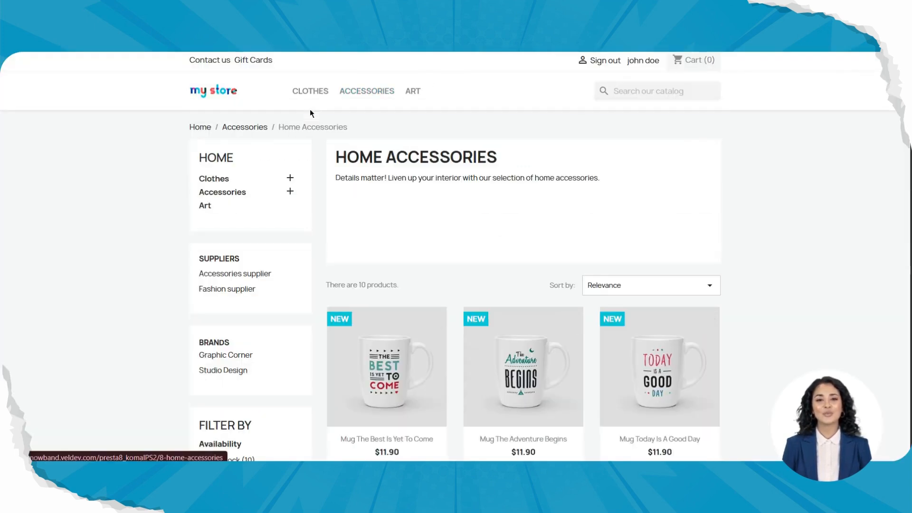
pyautogui.scroll(-4, 383, 142)
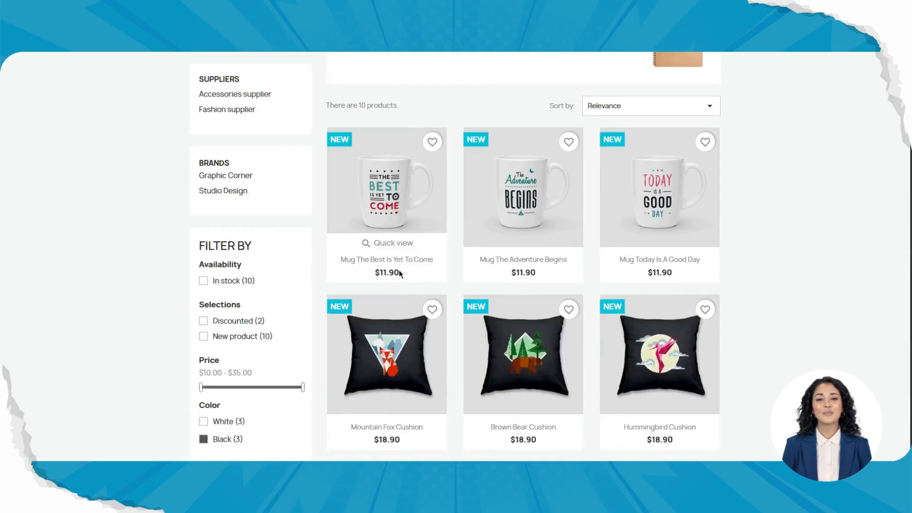
pyautogui.click(386, 237)
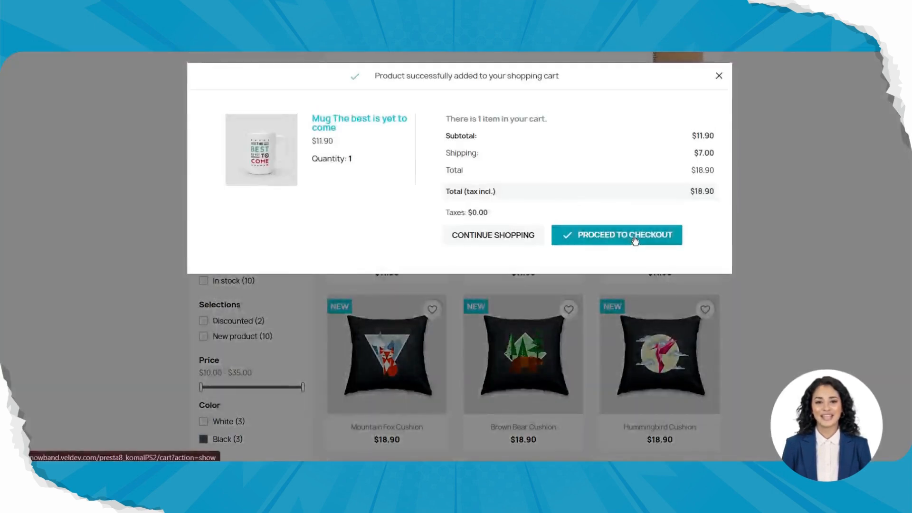
pyautogui.click(636, 240)
# - Apply the copied gift card voucher code as a promo code in the shopping cart
pyautogui.click(637, 252)
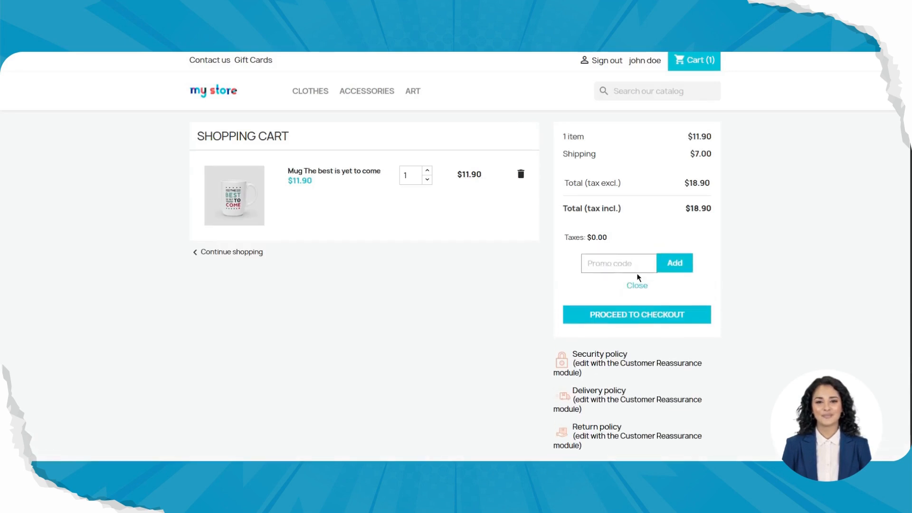
pyautogui.click(635, 262)
pyautogui.hotkey('ctrl', 'v')
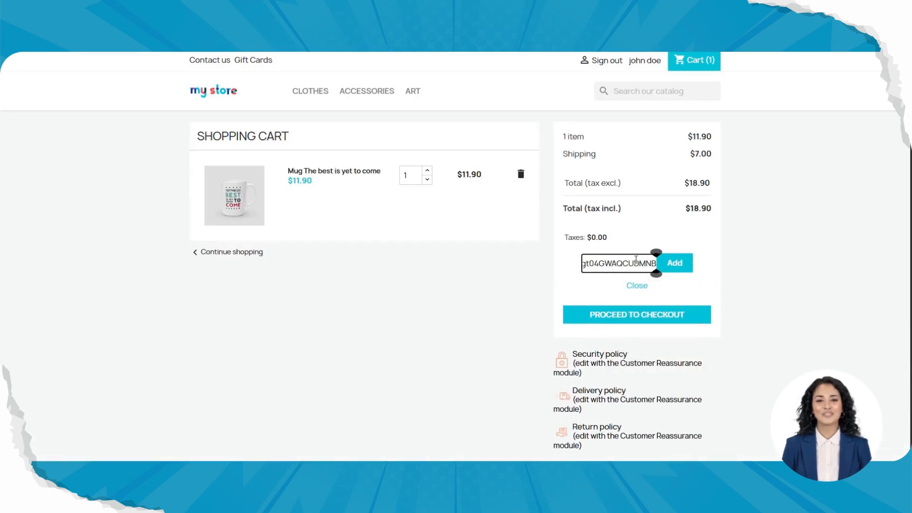
pyautogui.click(672, 264)
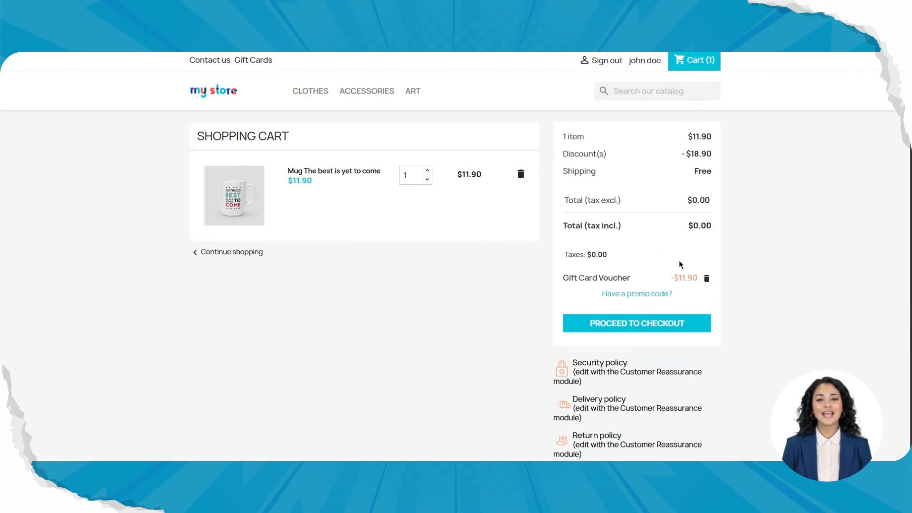
pyautogui.moveTo(690, 278); pyautogui.dragTo(664, 283)
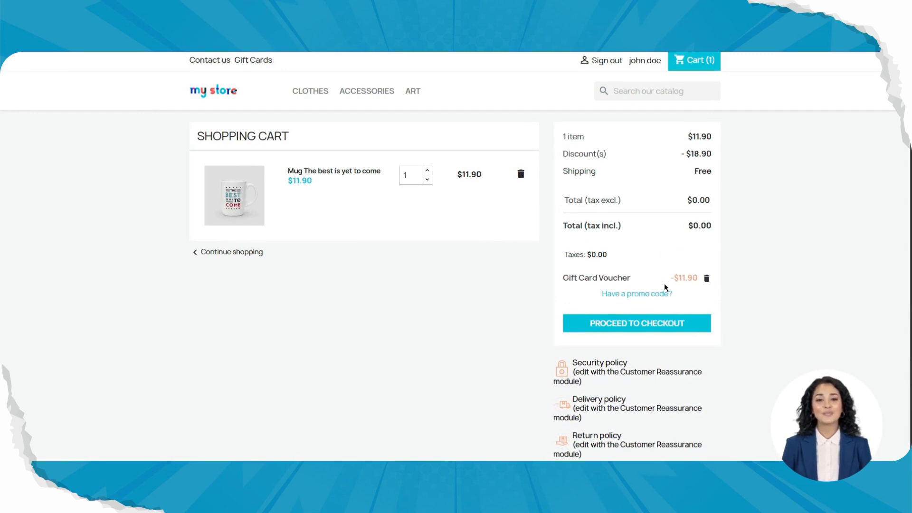
# - Check out with the saved address and offered shipping method, agree to the terms of service and place the mug order
pyautogui.click(643, 328)
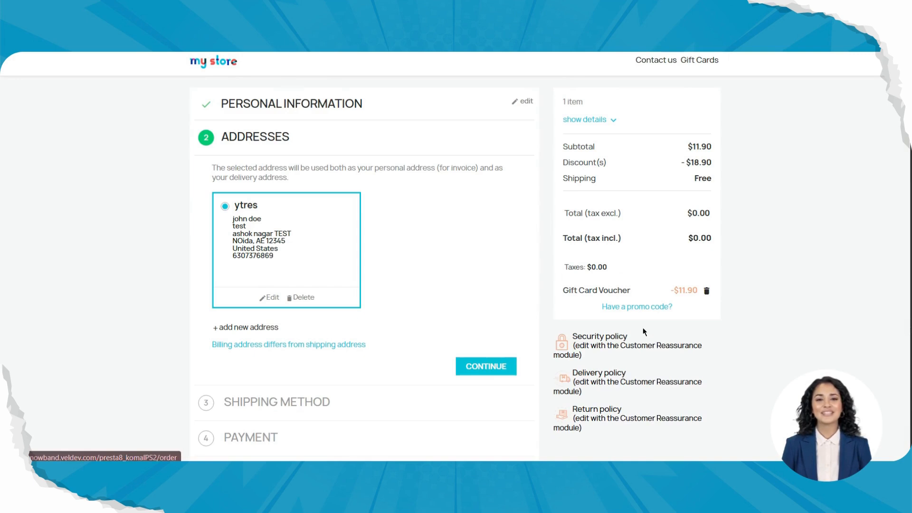
pyautogui.click(500, 364)
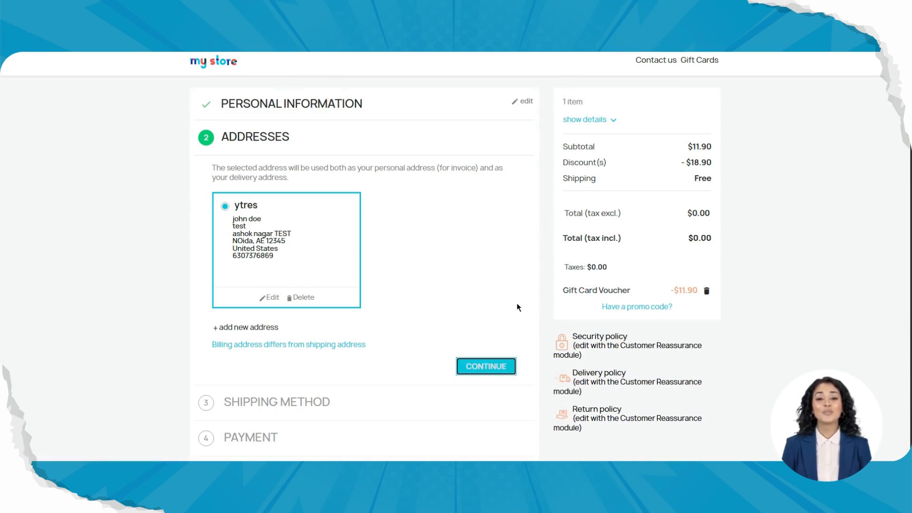
pyautogui.click(489, 340)
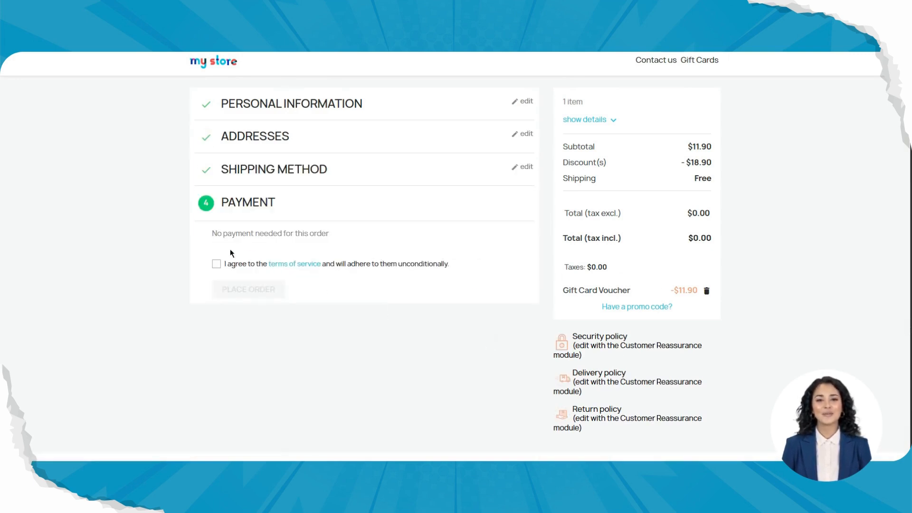
pyautogui.click(216, 264)
pyautogui.click(242, 290)
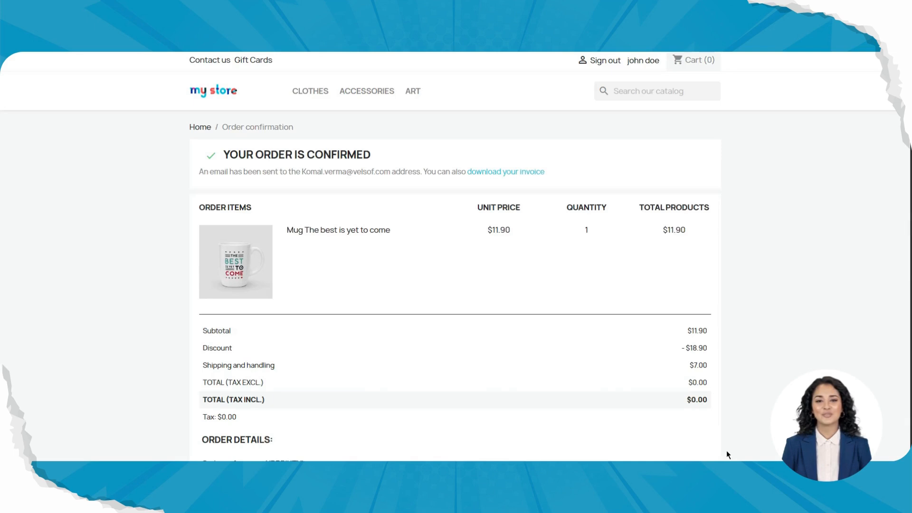
# - Examine the discount, totals, tax and order details on the mug's order confirmation
pyautogui.scroll(-3, 417, 314)
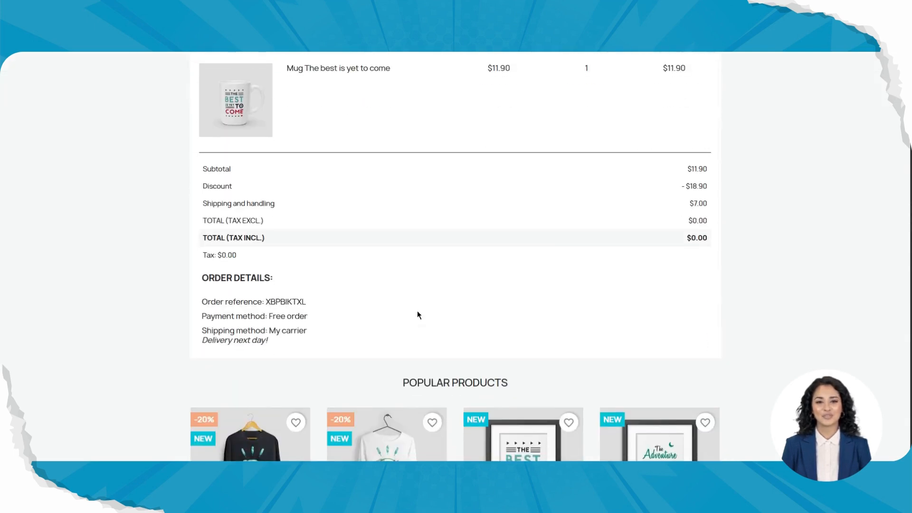
pyautogui.moveTo(204, 258); pyautogui.dragTo(277, 265)
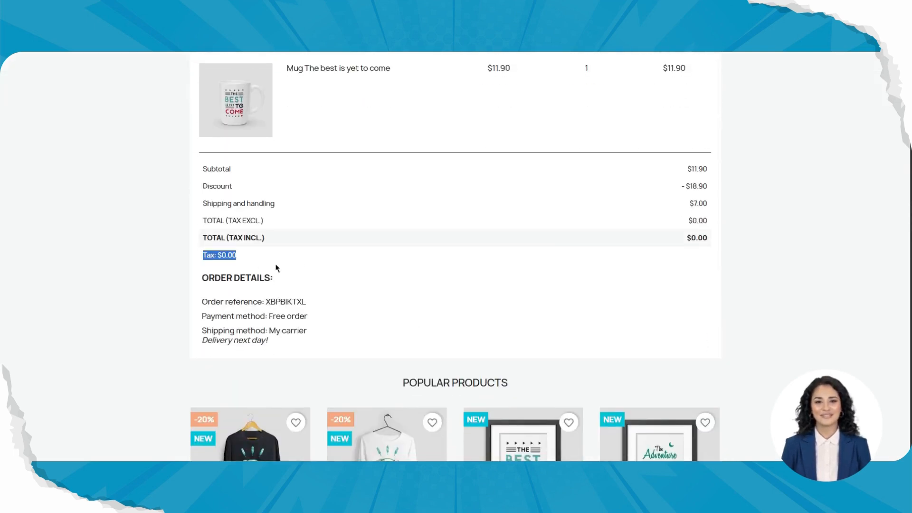
pyautogui.scroll(4, 703, 218)
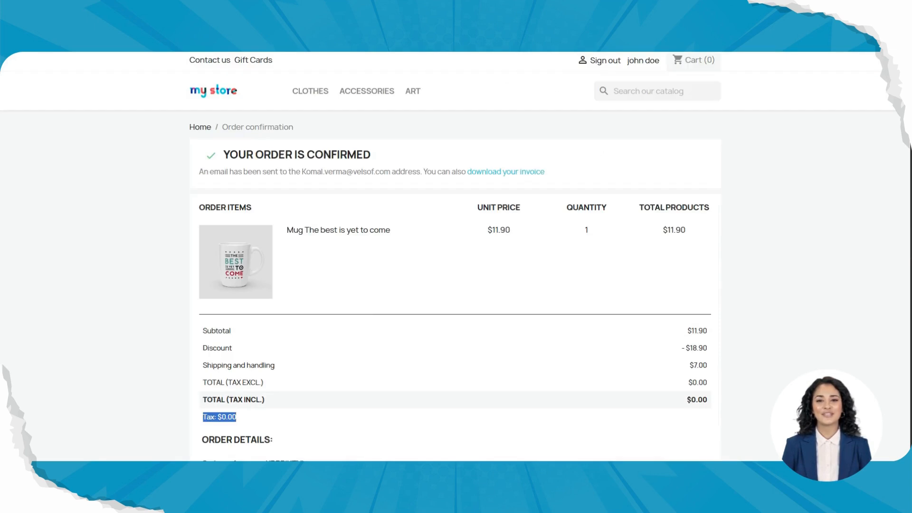